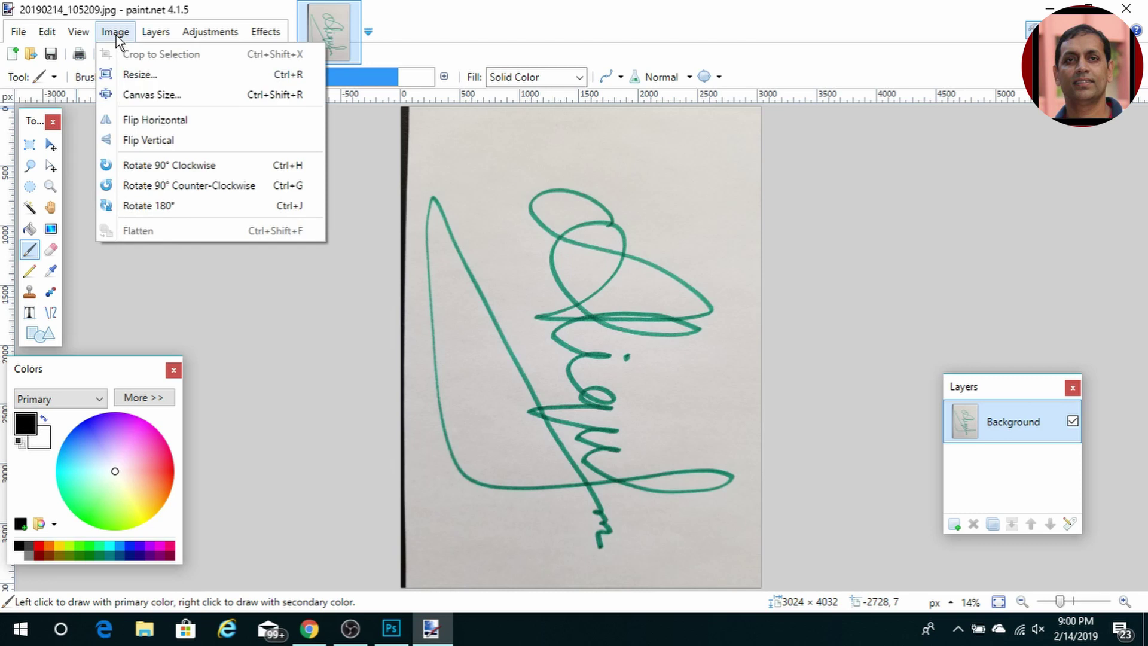
# Rotate the photo 90° counter-clockwise and crop it around the signature to about 3374 × 2660 pixels.
pyautogui.click(224, 187)
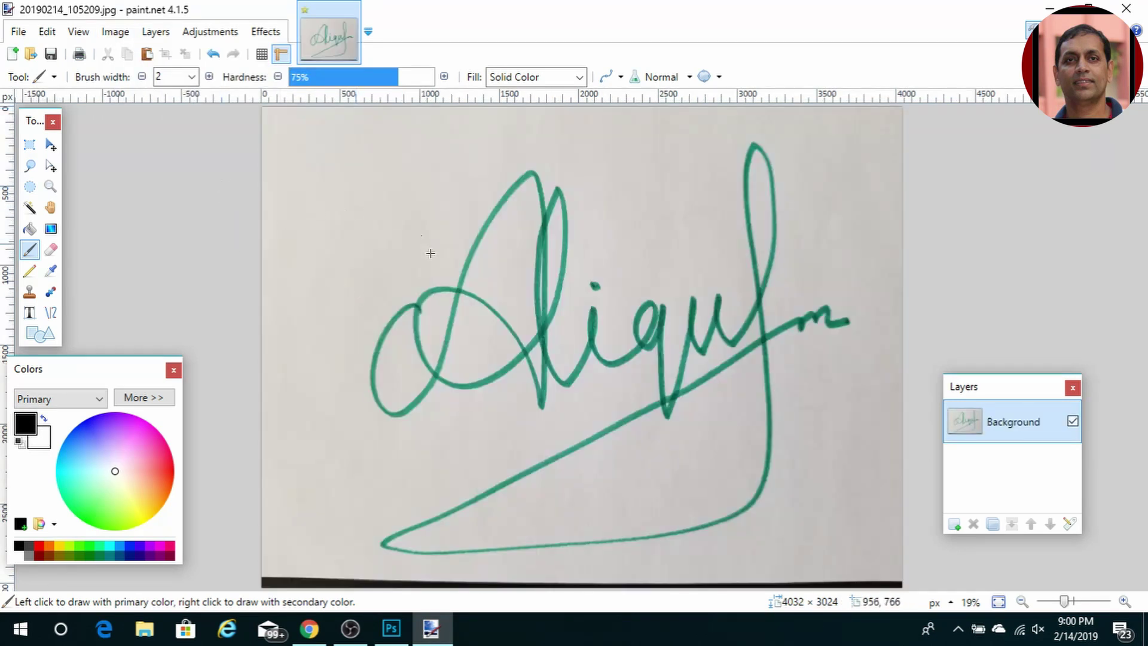
pyautogui.click(29, 144)
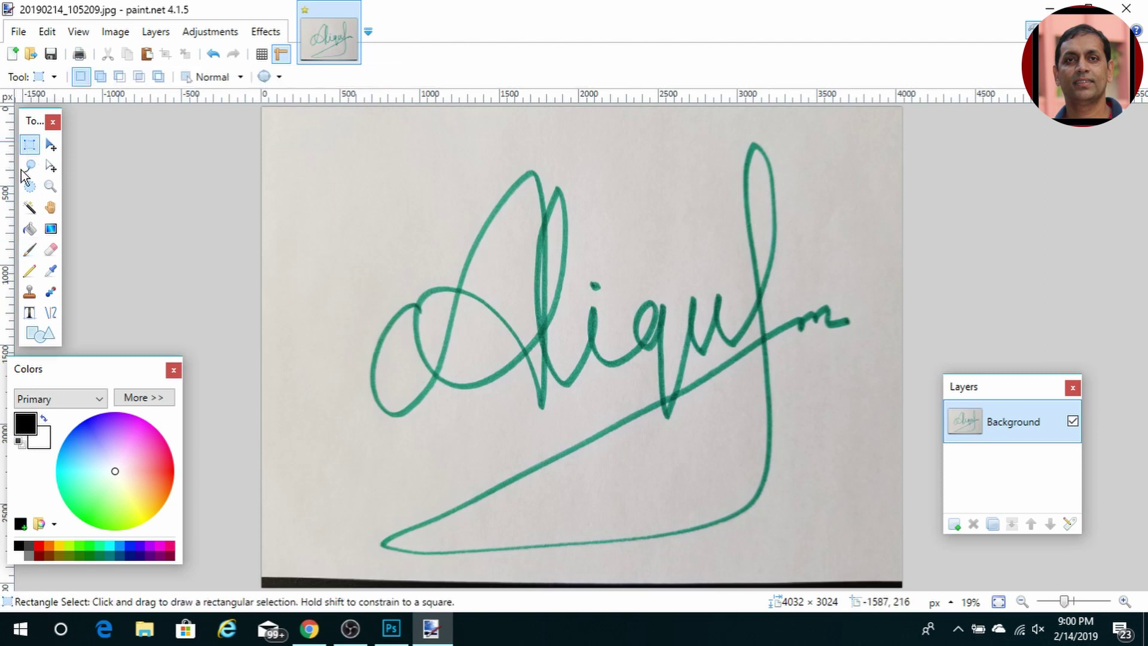
pyautogui.moveTo(324, 140)
pyautogui.mouseDown()
pyautogui.moveTo(520, 397)
pyautogui.moveTo(533, 465)
pyautogui.moveTo(584, 497)
pyautogui.moveTo(879, 550)
pyautogui.moveTo(882, 567)
pyautogui.moveTo(864, 576)
pyautogui.moveTo(860, 563)
pyautogui.mouseUp()
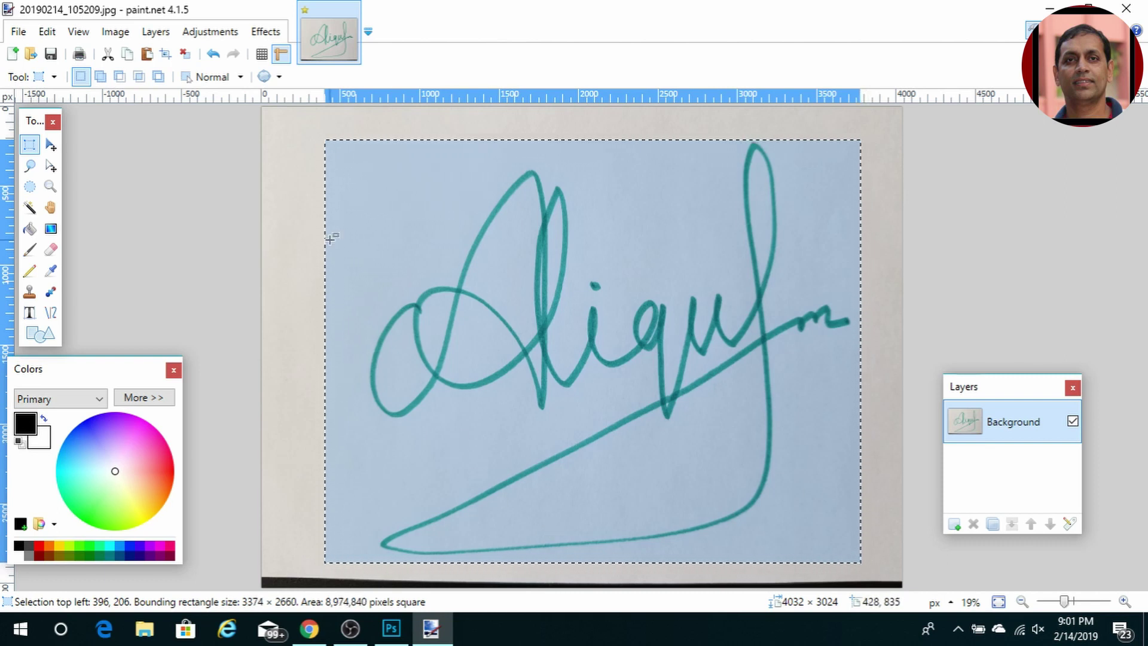
pyautogui.click(165, 53)
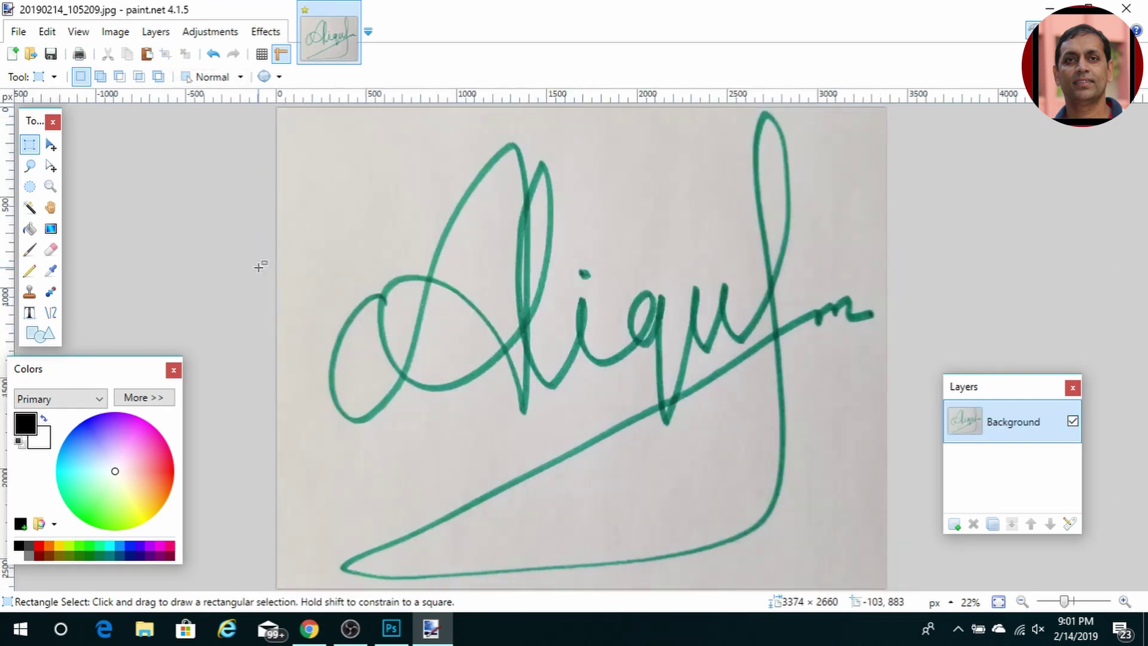
# Erase the paper background surrounding the signature using a Magic Wand selection at 50% tolerance.
pyautogui.click(28, 208)
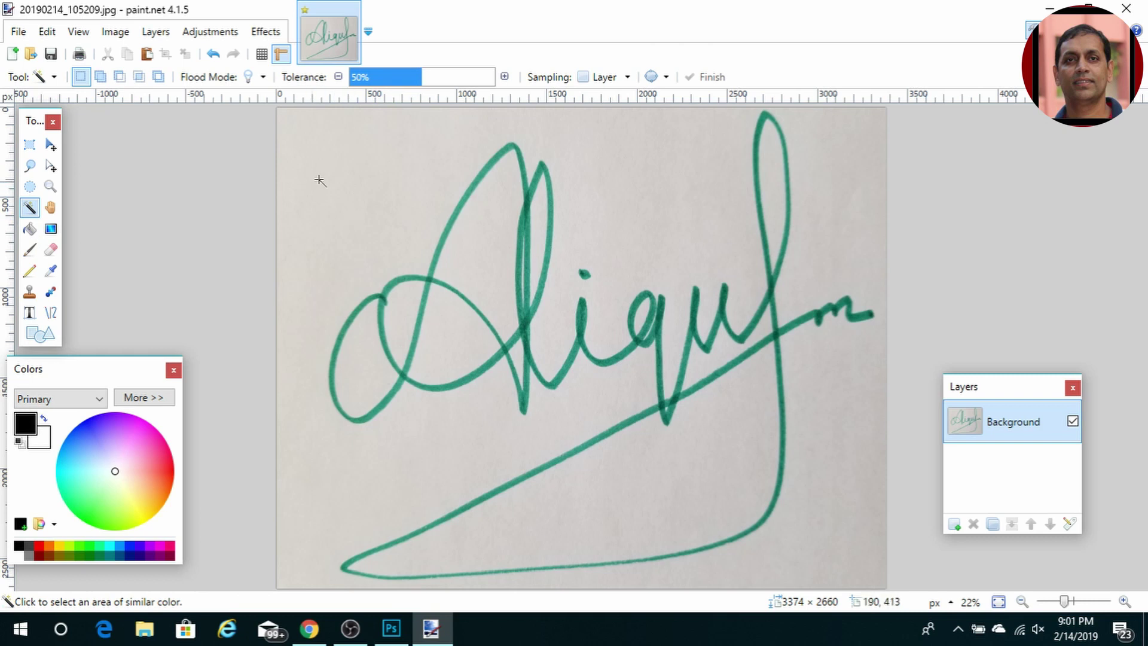
pyautogui.click(349, 167)
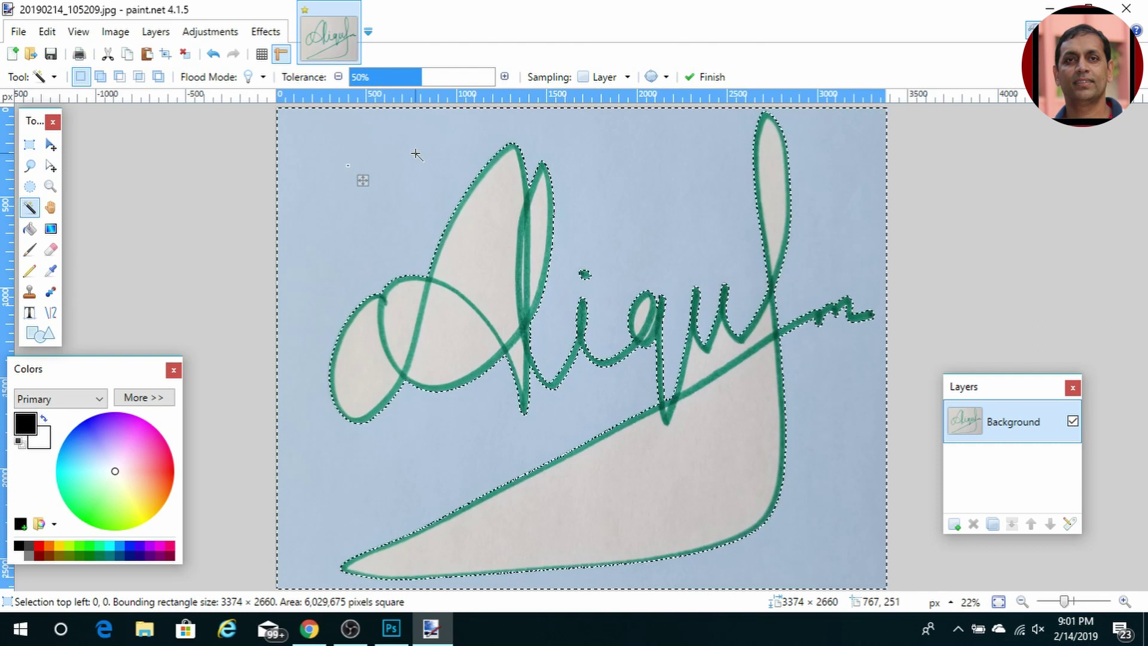
pyautogui.press('Delete')
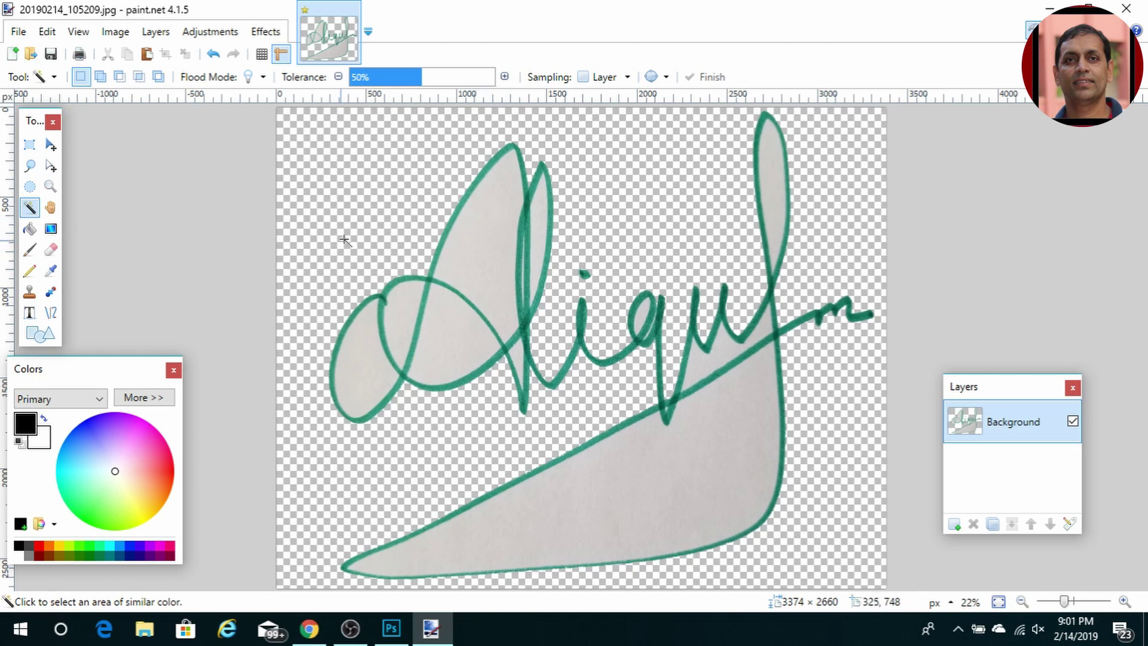
# Erase the paper enclosed by the large first letter: its upper area, its centre and the two loops on its left side.
pyautogui.click(481, 238)
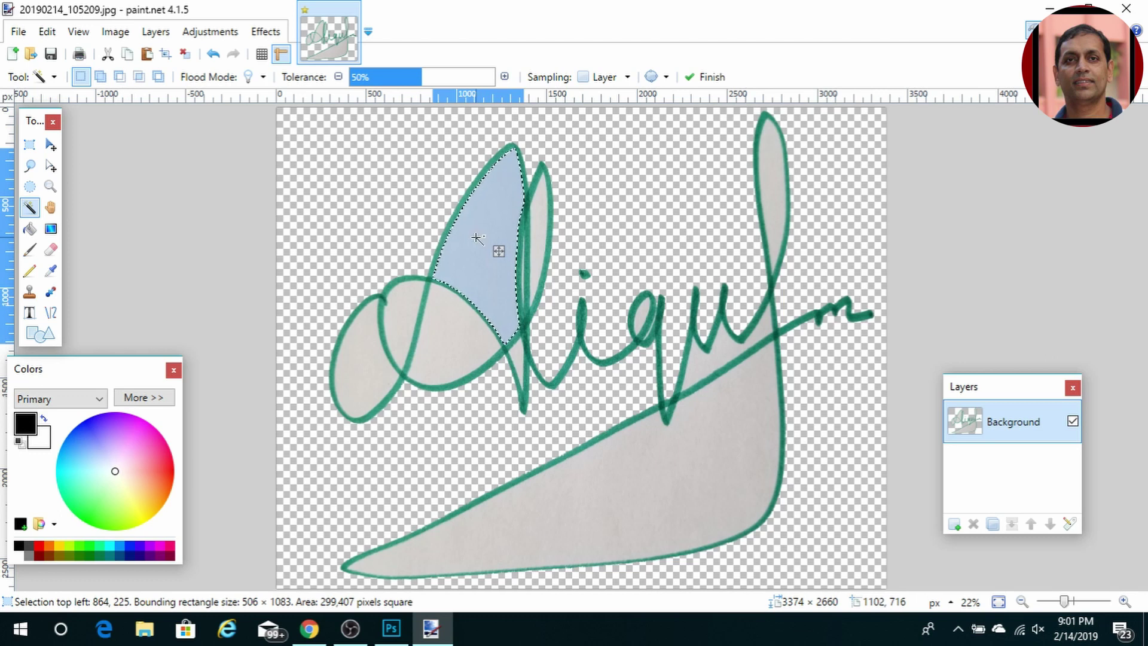
pyautogui.hotkey('ctrl', 'd')
pyautogui.click(451, 323)
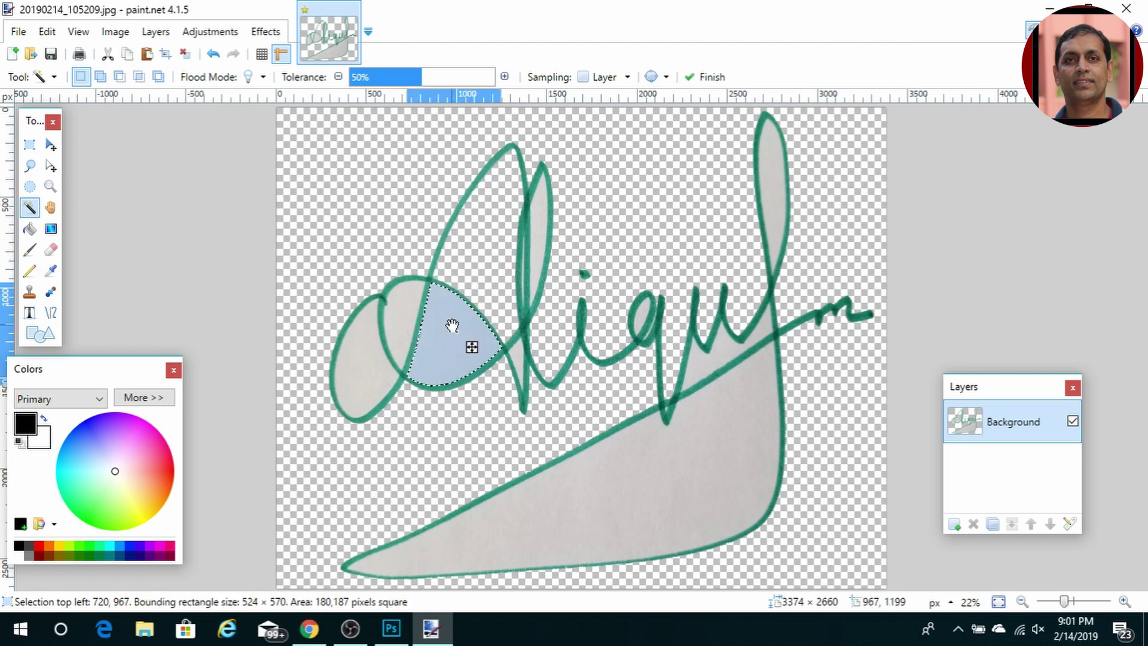
pyautogui.press('Delete')
pyautogui.hotkey('ctrl', 'd')
pyautogui.click(401, 320)
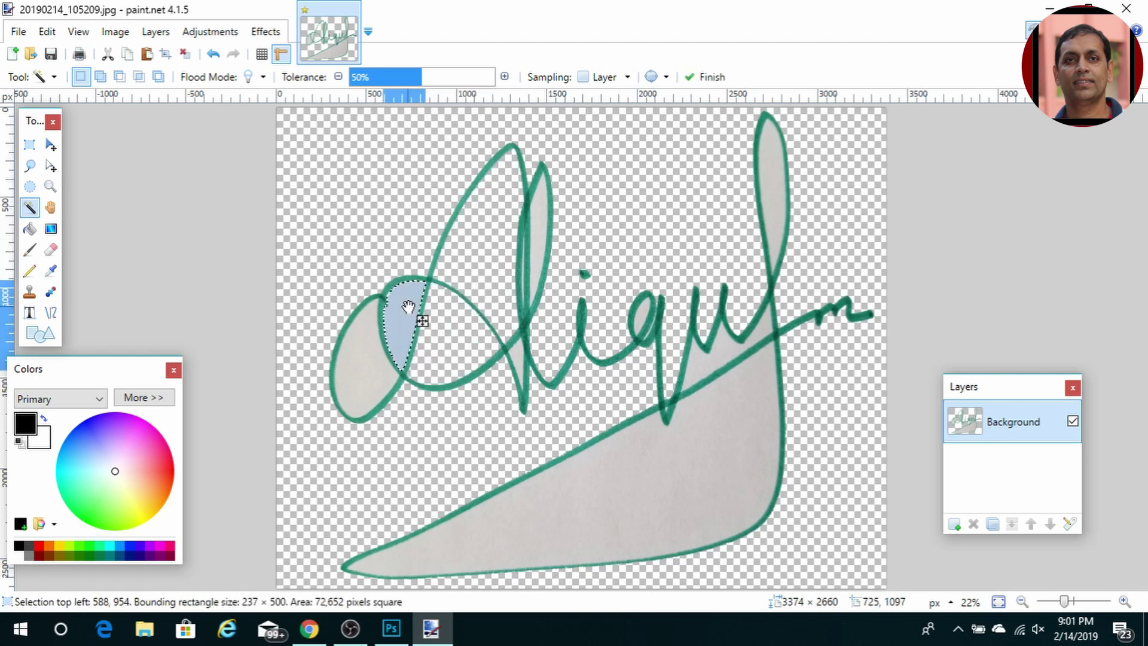
pyautogui.press('Delete')
pyautogui.hotkey('ctrl', 'd')
pyautogui.click(365, 363)
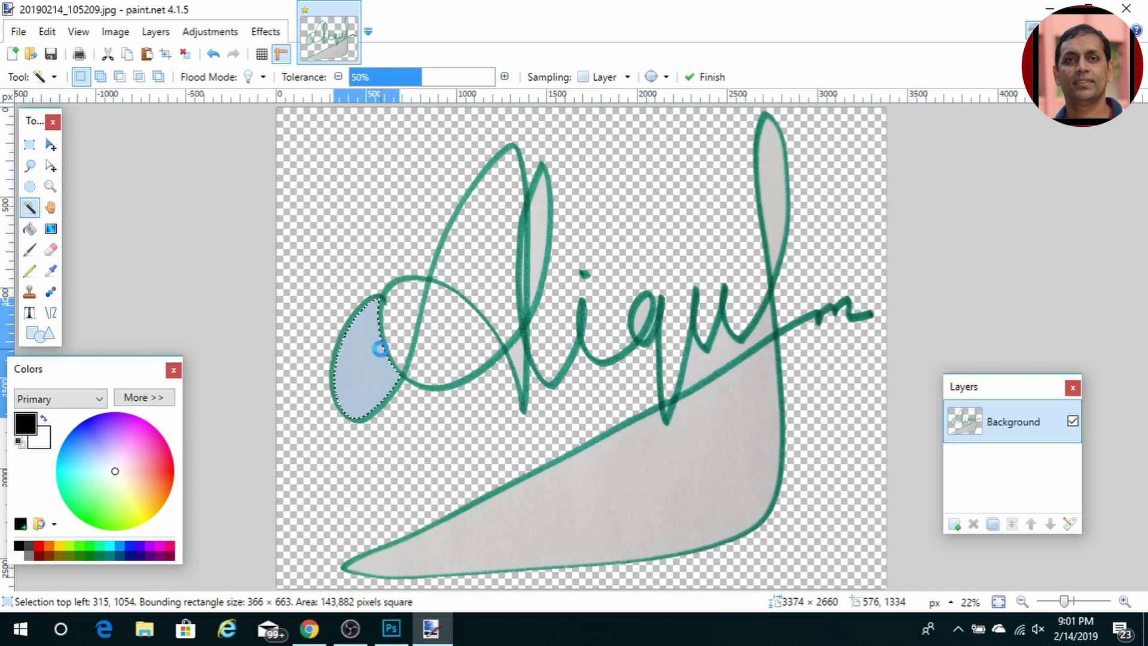
pyautogui.press('Delete')
pyautogui.hotkey('ctrl', 'd')
# Erase the paper inside the second letter's loop, the last tall letter's upper loop and the large area enclosed by the underline stroke.
pyautogui.click(538, 225)
pyautogui.press('Delete')
pyautogui.hotkey('ctrl', 'd')
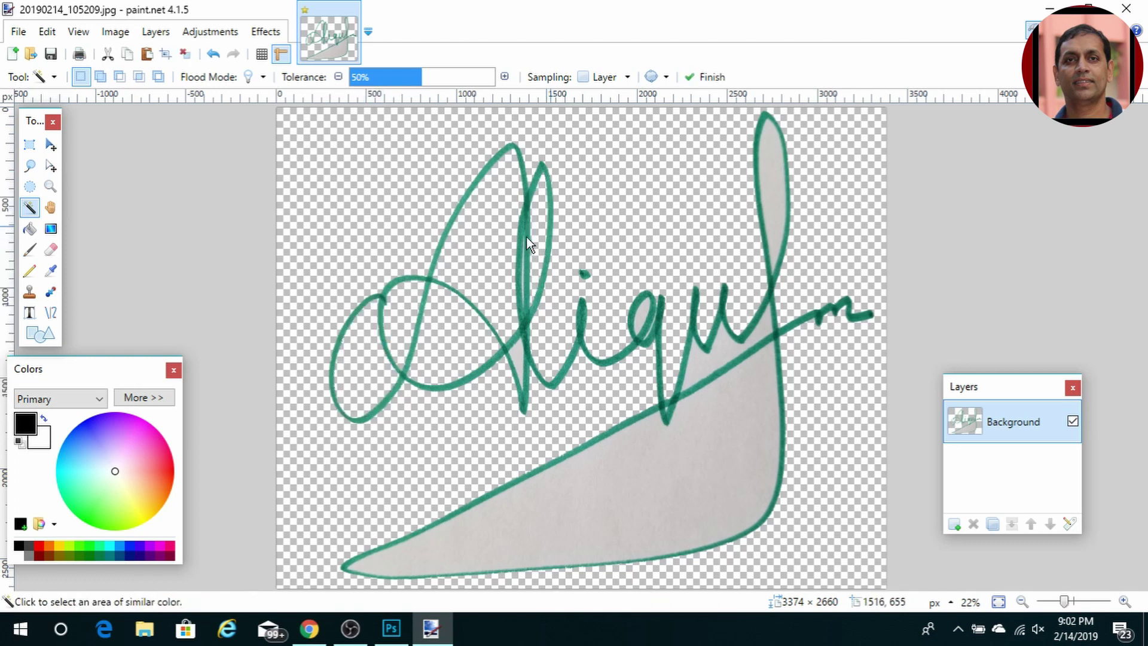
pyautogui.click(768, 196)
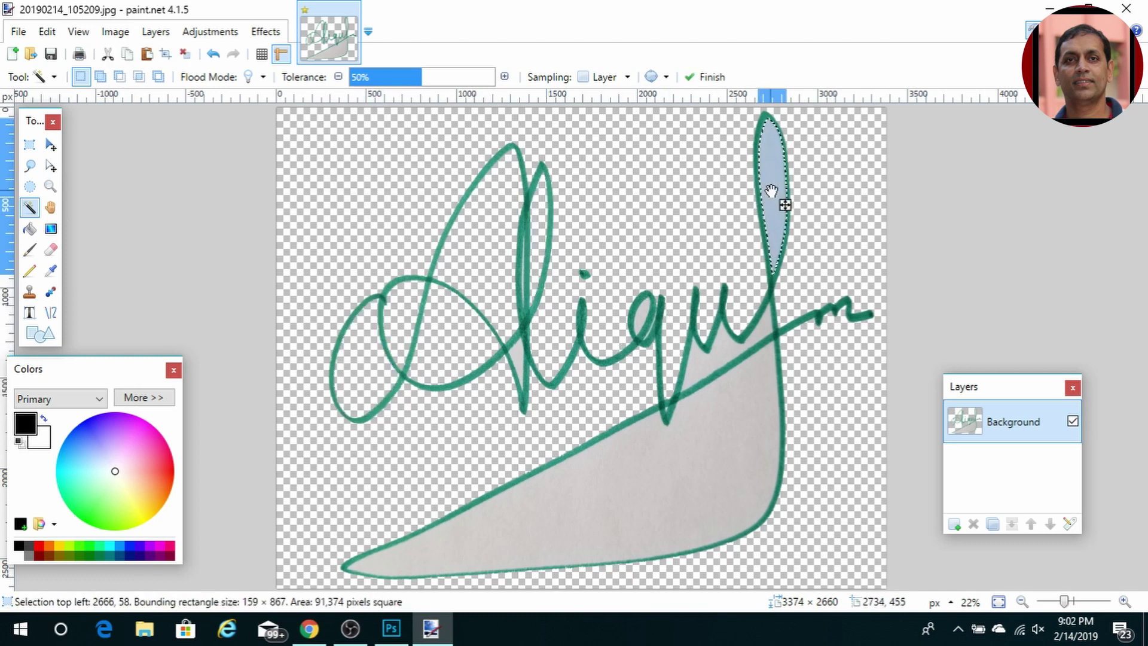
pyautogui.press('Delete')
pyautogui.hotkey('ctrl', 'd')
pyautogui.click(738, 447)
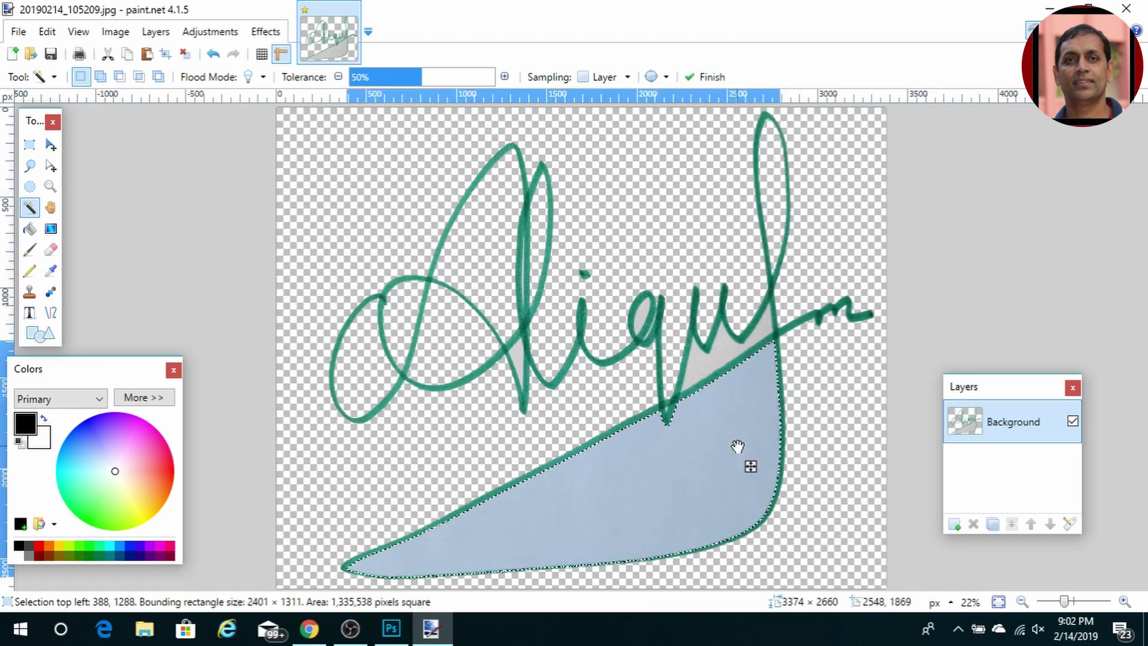
pyautogui.press('Delete')
pyautogui.hotkey('ctrl', 'd')
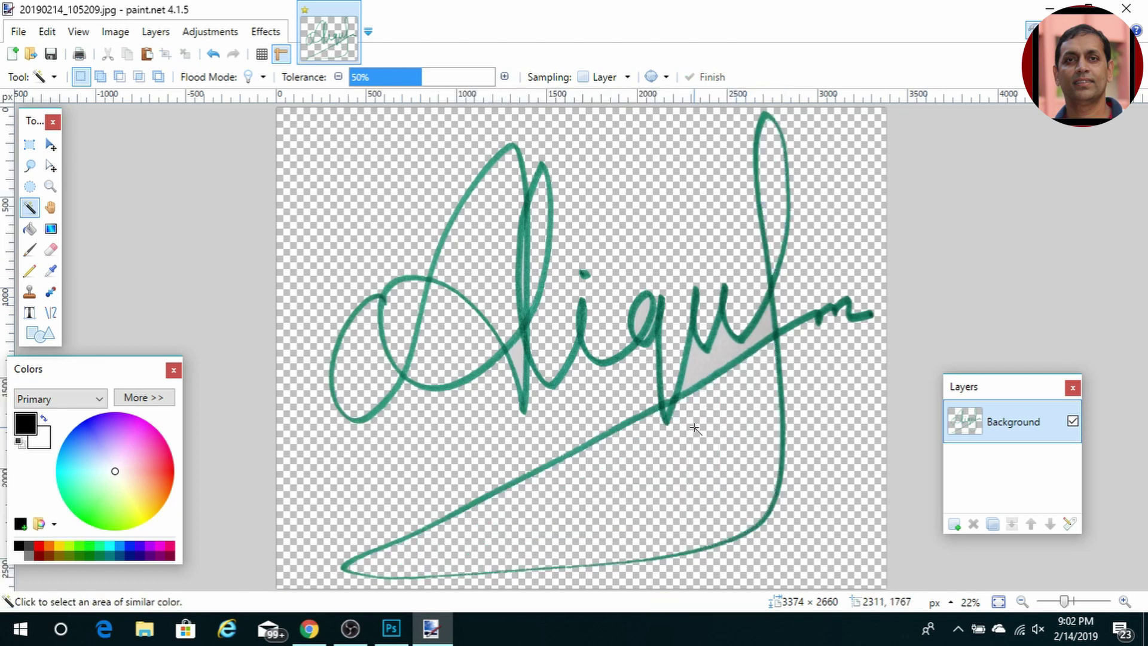
# Erase the tiny paper gap in the tail of the q, just below the underline stroke.
pyautogui.scroll(5, 694, 429)
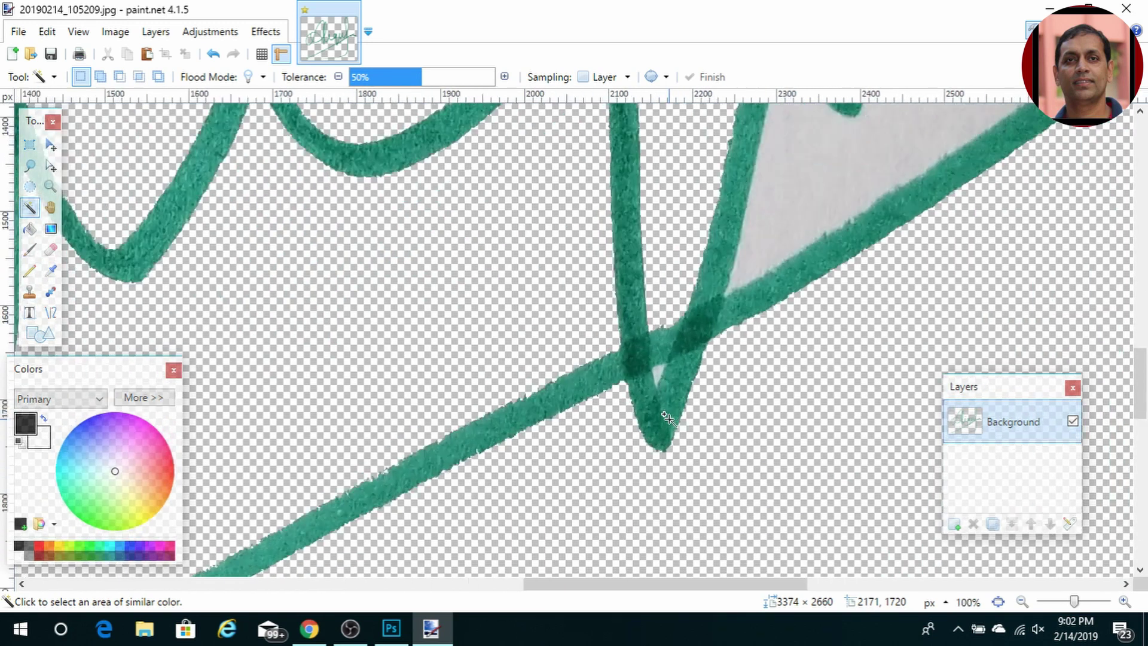
pyautogui.scroll(2, 668, 419)
pyautogui.click(656, 358)
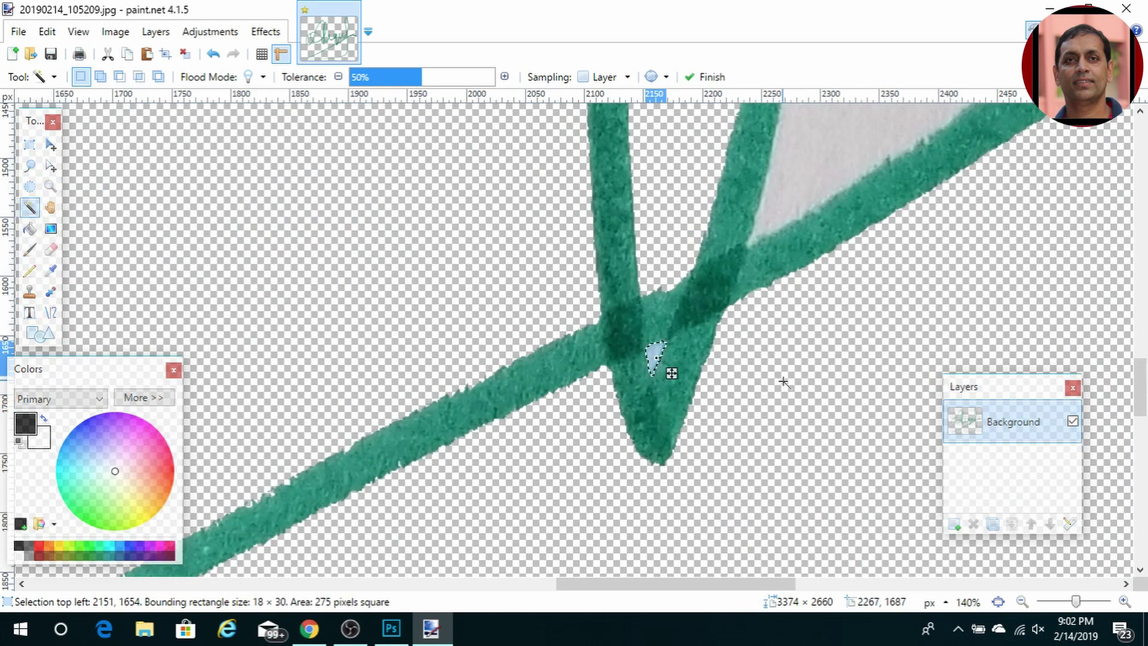
pyautogui.press('Delete')
pyautogui.hotkey('ctrl', 'd')
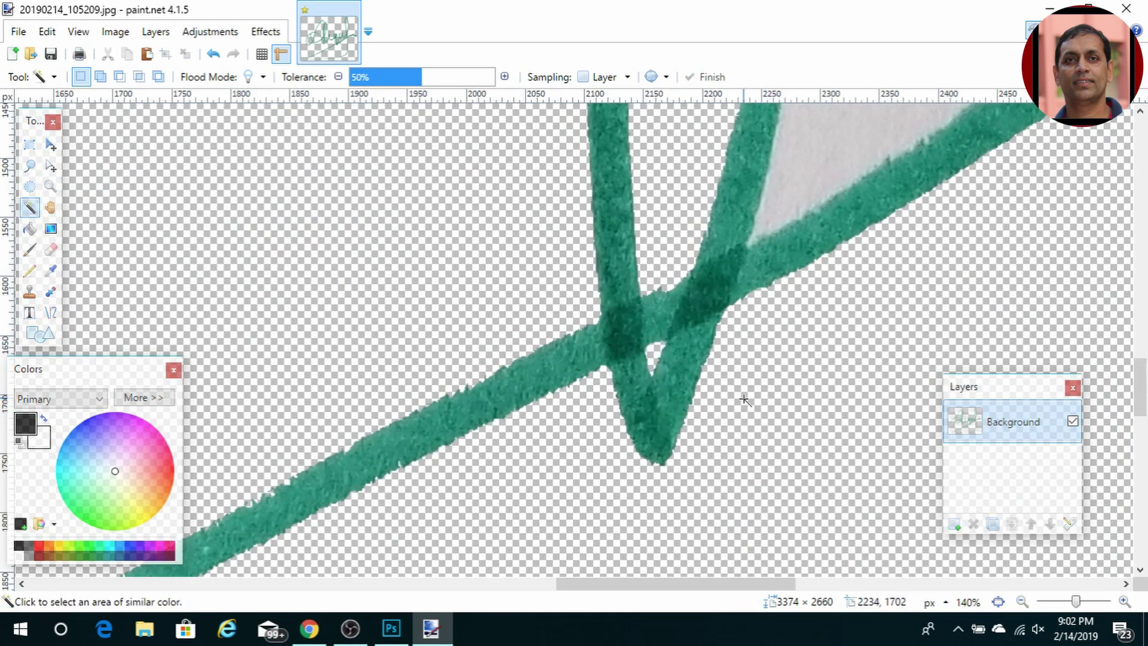
# Erase the paper inside the q's round loop and the thin sliver between that loop and its stem.
pyautogui.scroll(-6, 745, 399)
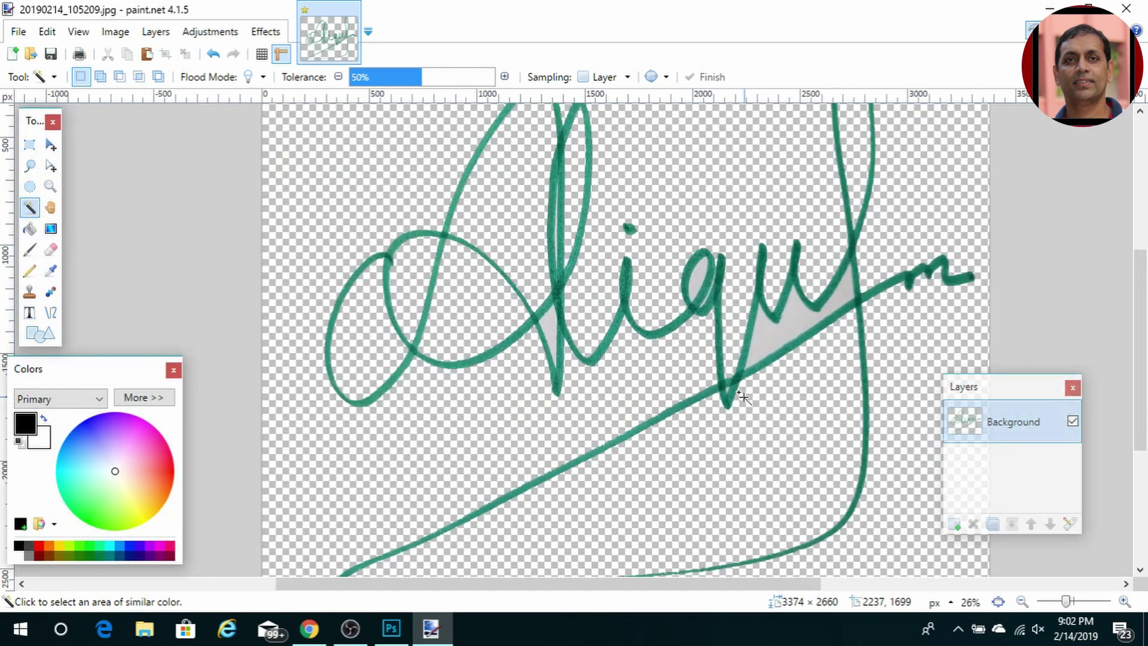
pyautogui.click(699, 280)
pyautogui.press('Delete')
pyautogui.hotkey('ctrl', 'd')
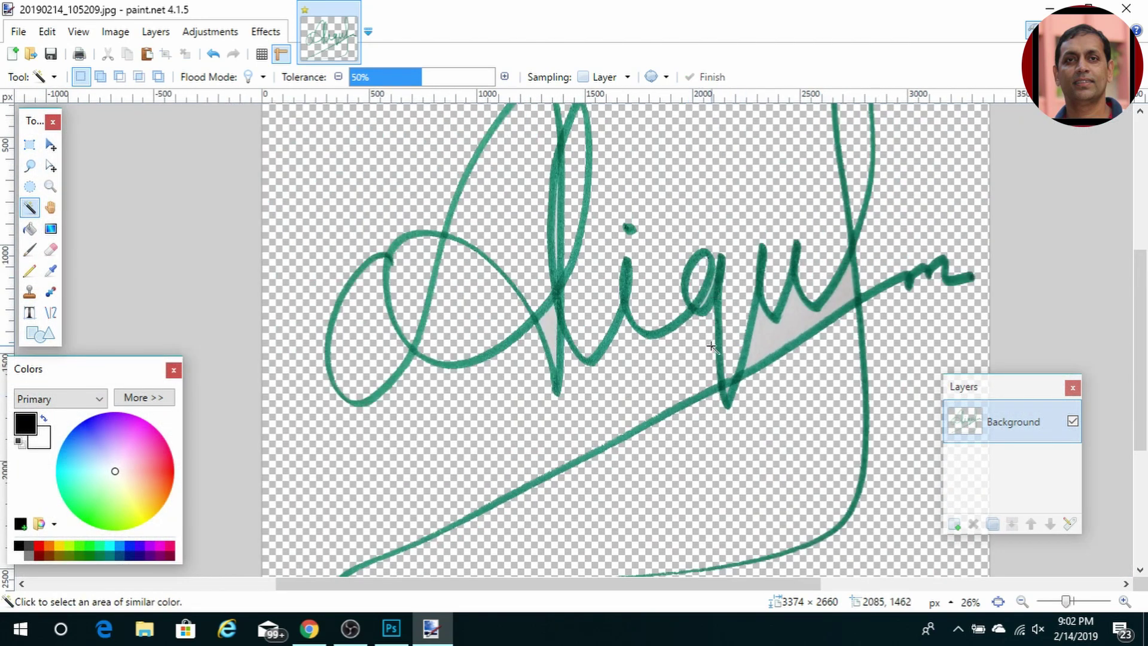
pyautogui.scroll(3, 711, 346)
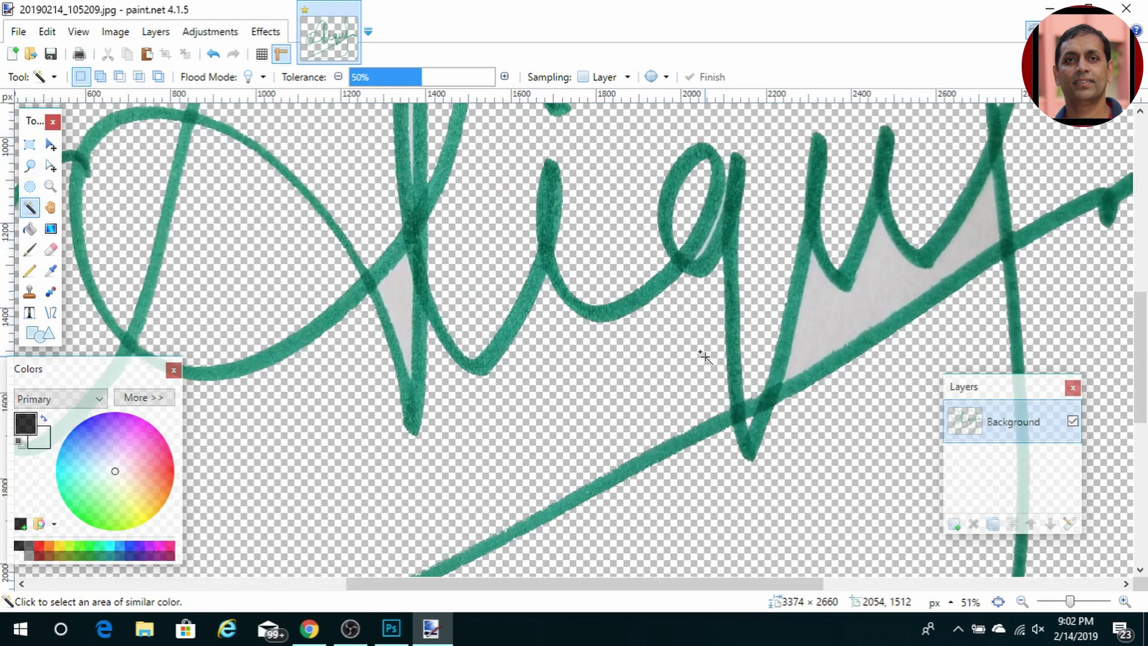
pyautogui.click(706, 244)
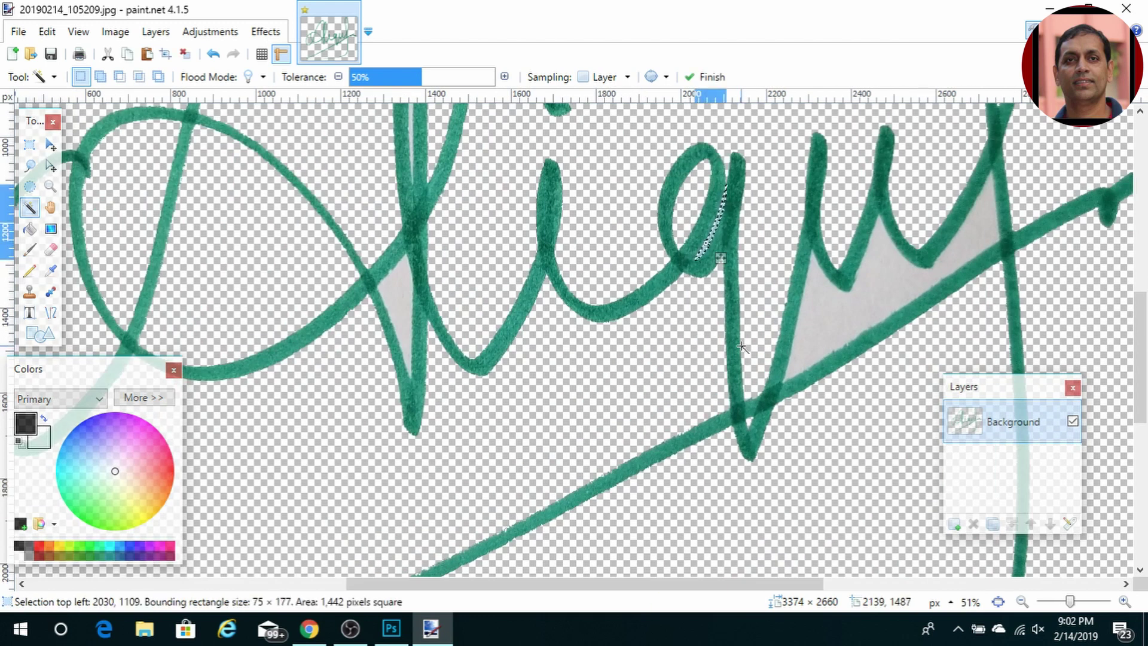
pyautogui.press('Delete')
pyautogui.hotkey('ctrl', 'd')
# Erase the paper between the u and the underline stroke, and the narrow triangle at the foot of the first letter.
pyautogui.click(860, 326)
pyautogui.press('Delete')
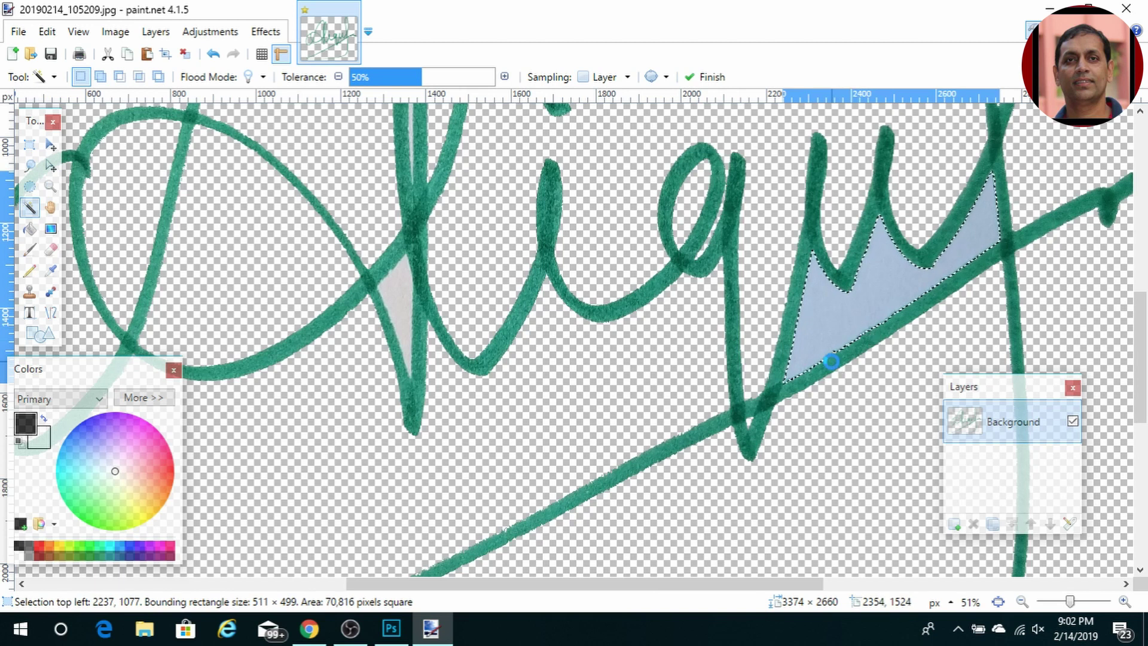
pyautogui.hotkey('ctrl', 'd')
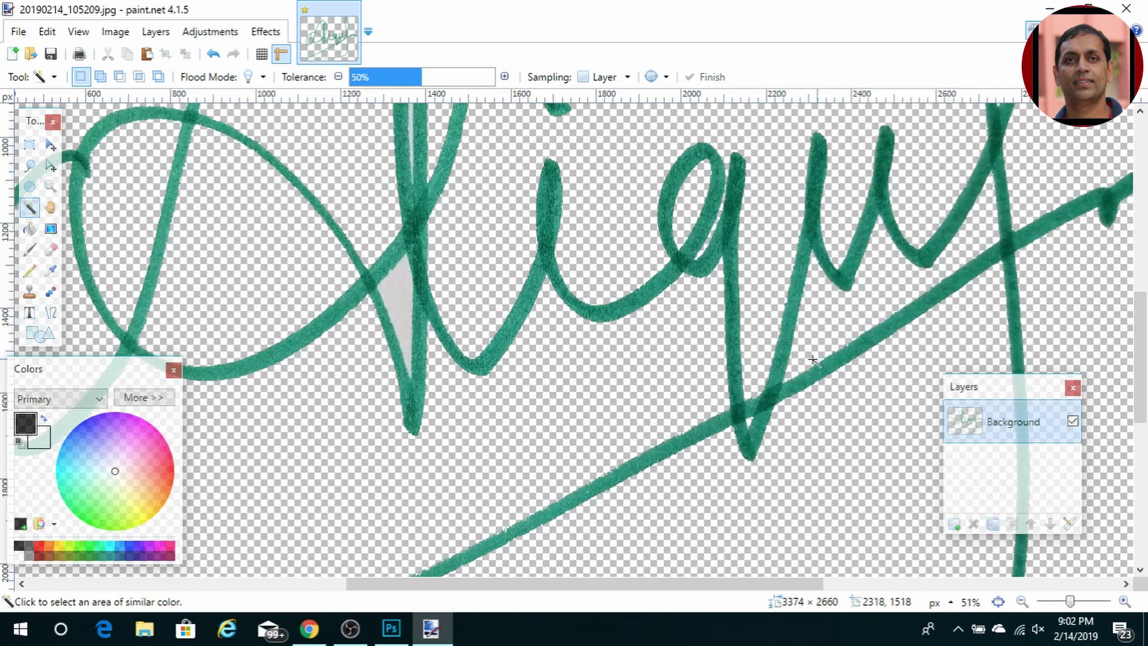
pyautogui.click(397, 298)
pyautogui.press('Delete')
pyautogui.hotkey('ctrl', 'd')
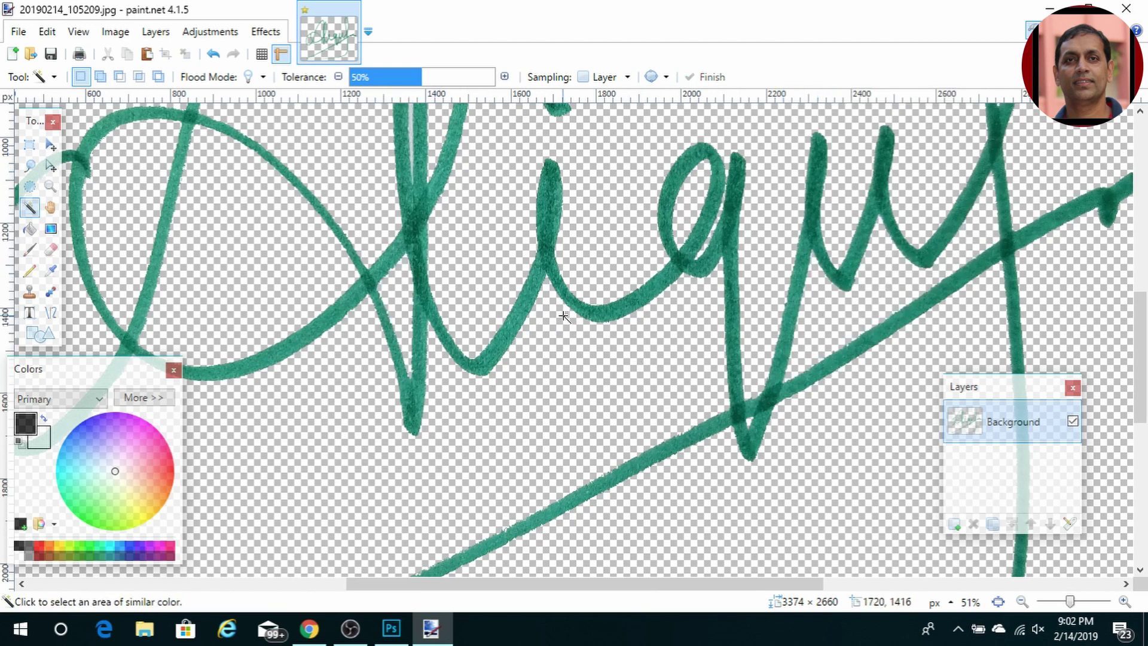
# Set the primary color to red (FF0000) and fill the connected green signature strokes with the Paint Bucket.
pyautogui.scroll(-5, 558, 325)
pyautogui.scroll(8, 558, 325)
pyautogui.scroll(4, 558, 325)
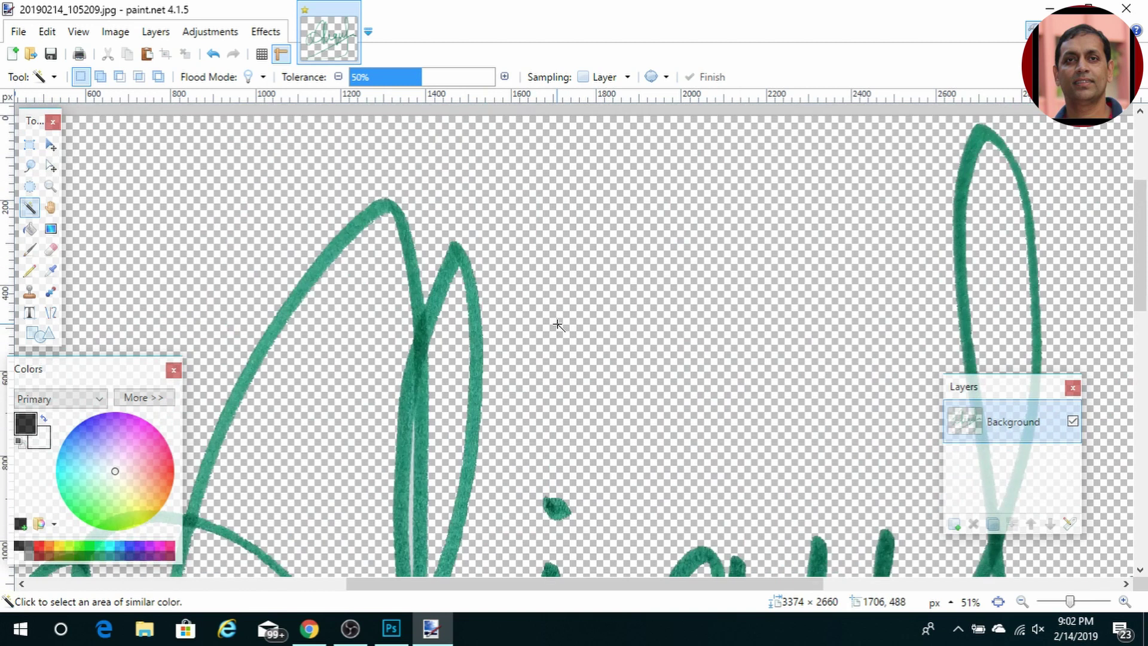
pyautogui.keyDown('ctrl'); pyautogui.scroll(-4, 558, 324); pyautogui.keyUp('ctrl')
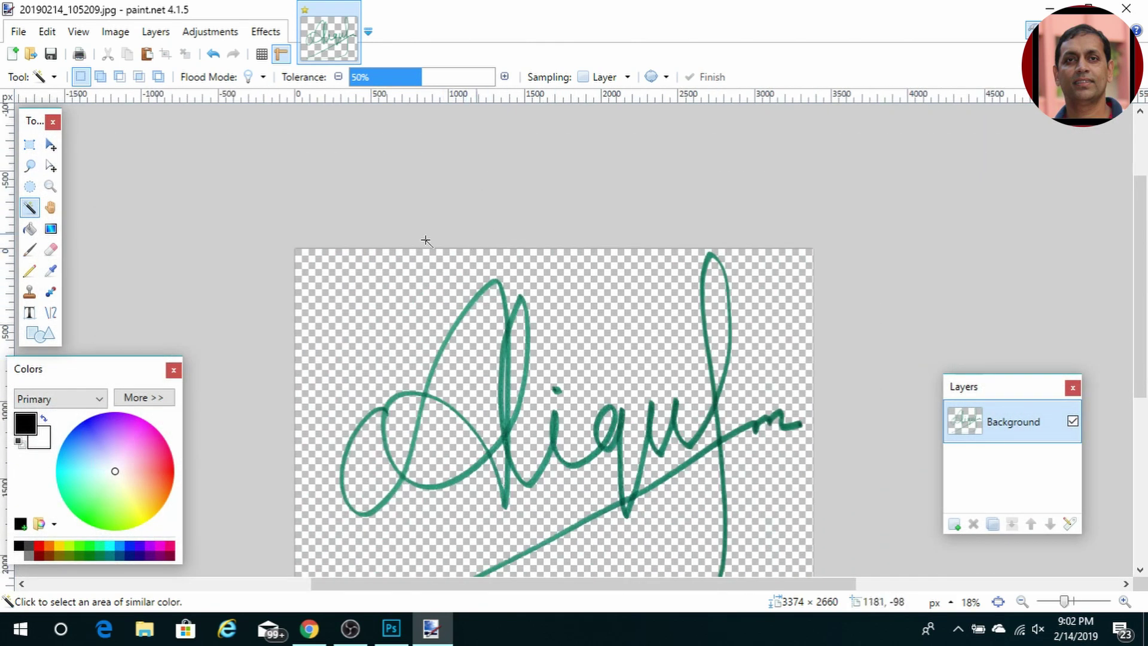
pyautogui.click(145, 398)
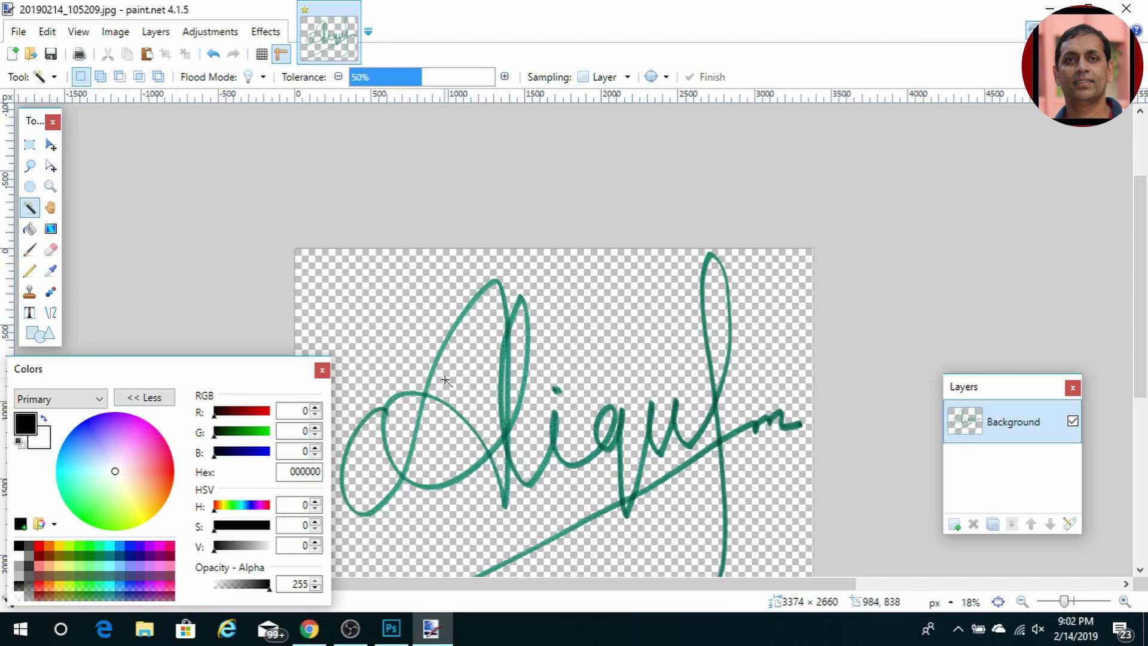
pyautogui.scroll(-3, 601, 324)
pyautogui.scroll(1, 598, 328)
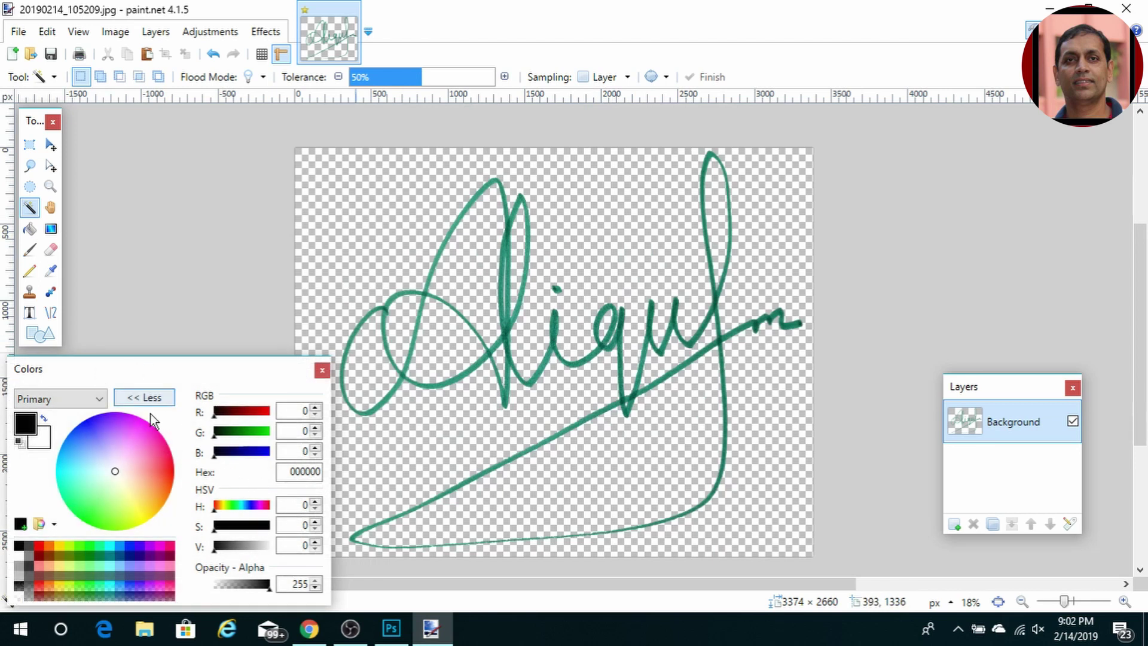
pyautogui.press('f')
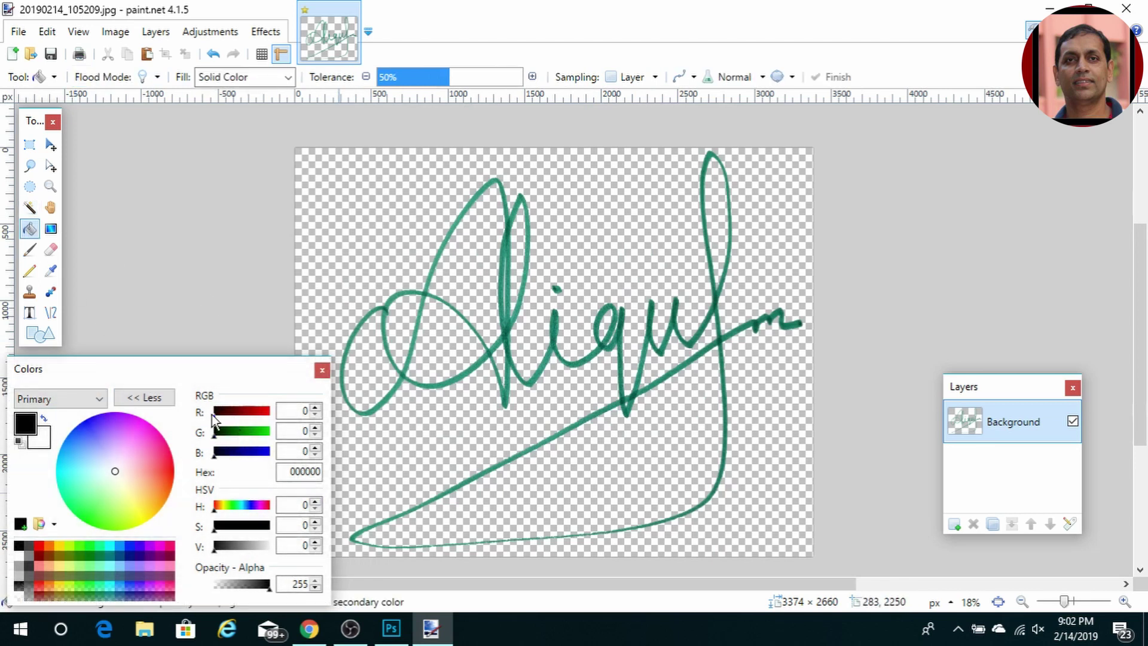
pyautogui.moveTo(215, 417); pyautogui.dragTo(272, 418)
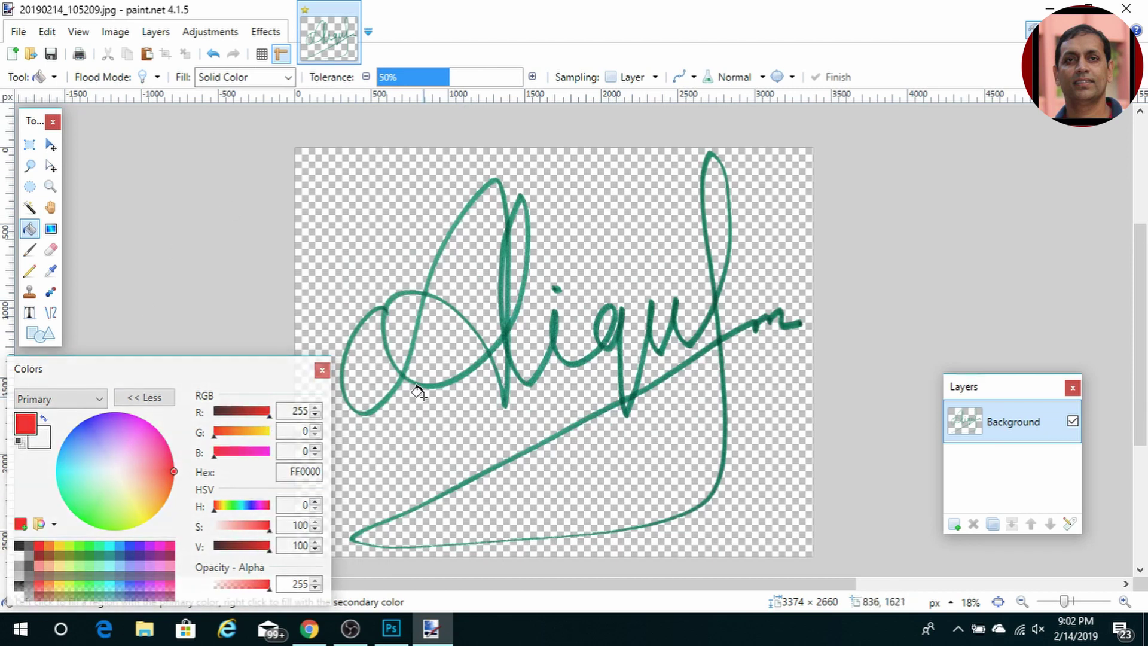
pyautogui.scroll(1, 419, 395)
pyautogui.scroll(2, 417, 393)
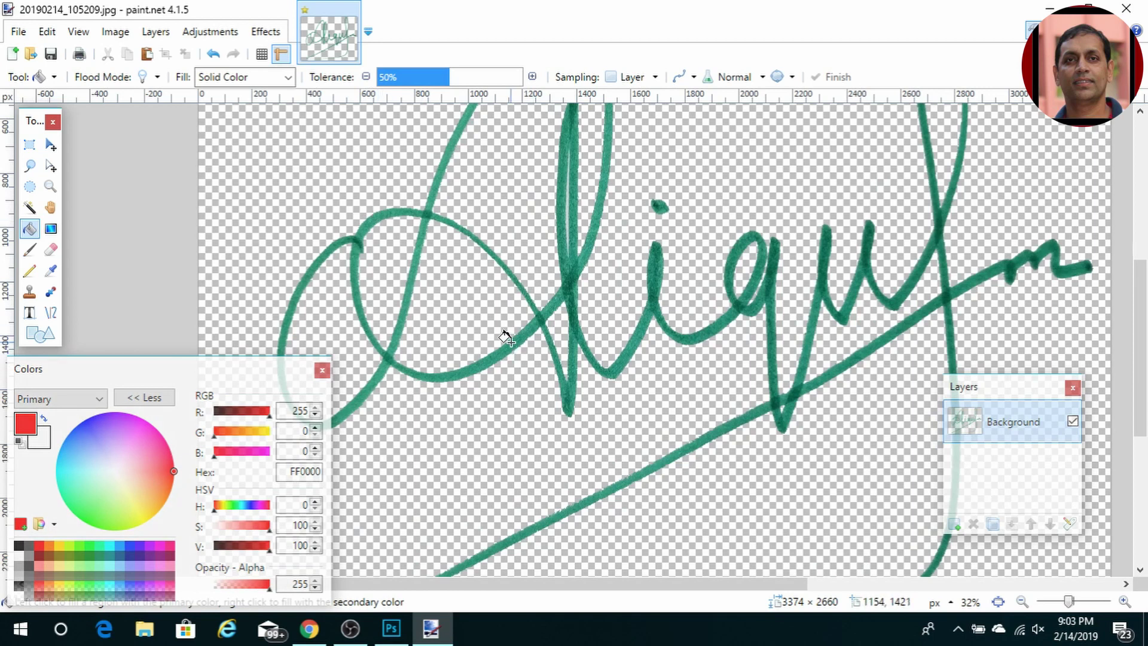
pyautogui.click(525, 355)
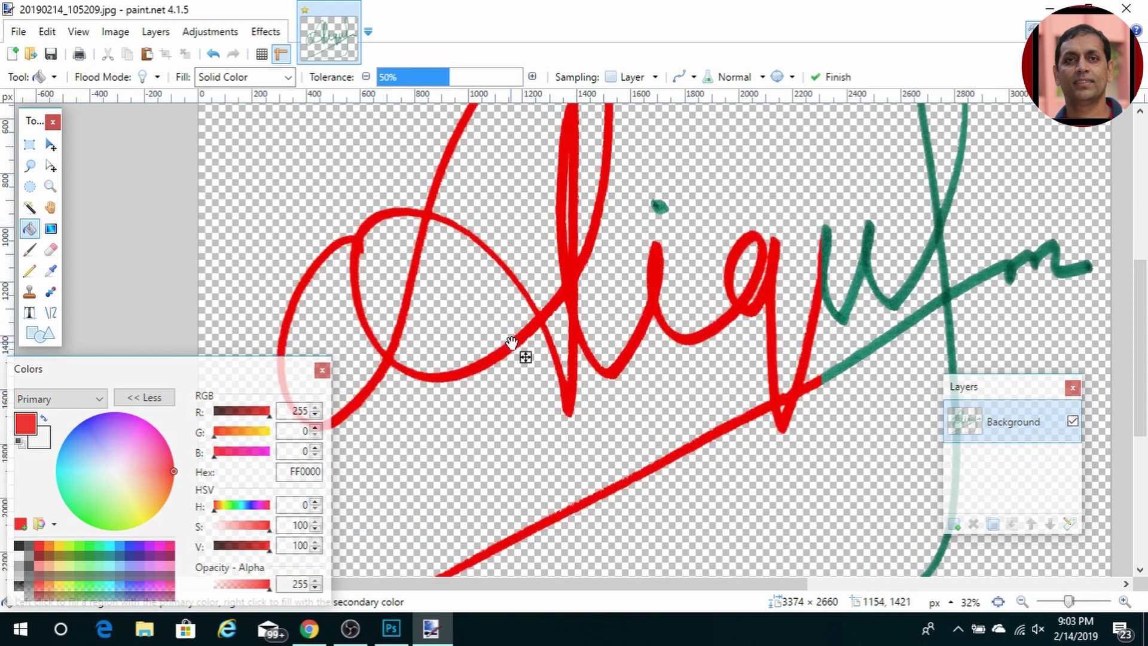
# Fill the remaining green strokes of the u, the flourish and the thin bottom curve with red using the Paint Bucket.
pyautogui.scroll(-5, 589, 356)
pyautogui.scroll(-1, 590, 358)
pyautogui.scroll(3, 495, 333)
pyautogui.scroll(2, 494, 332)
pyautogui.scroll(-5, 492, 335)
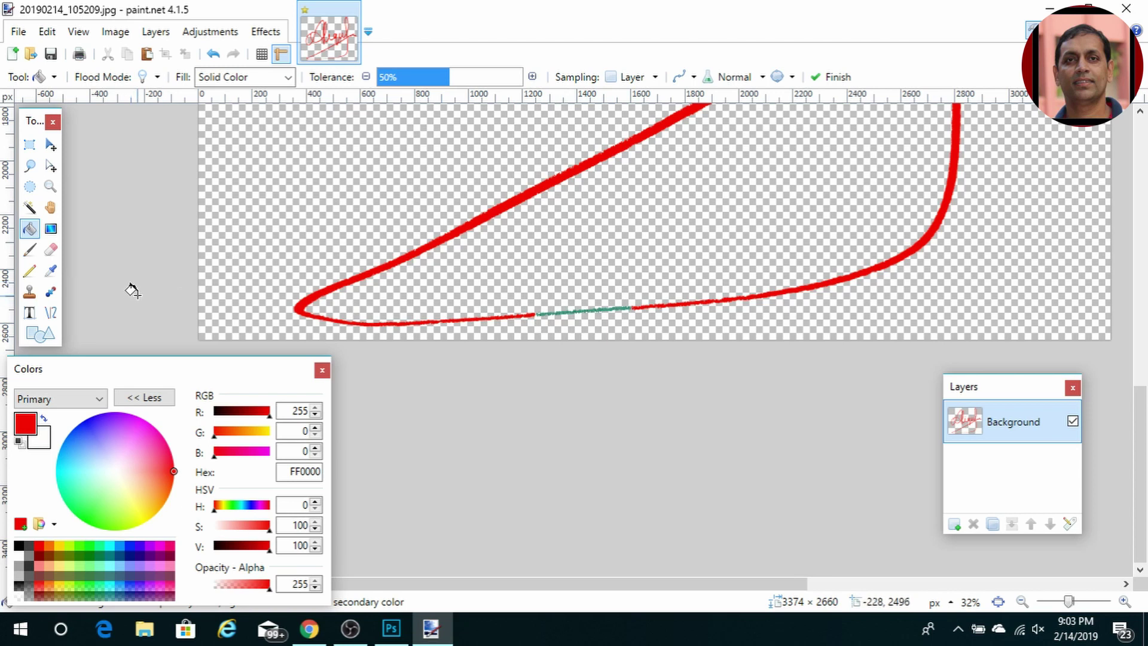
pyautogui.click(30, 250)
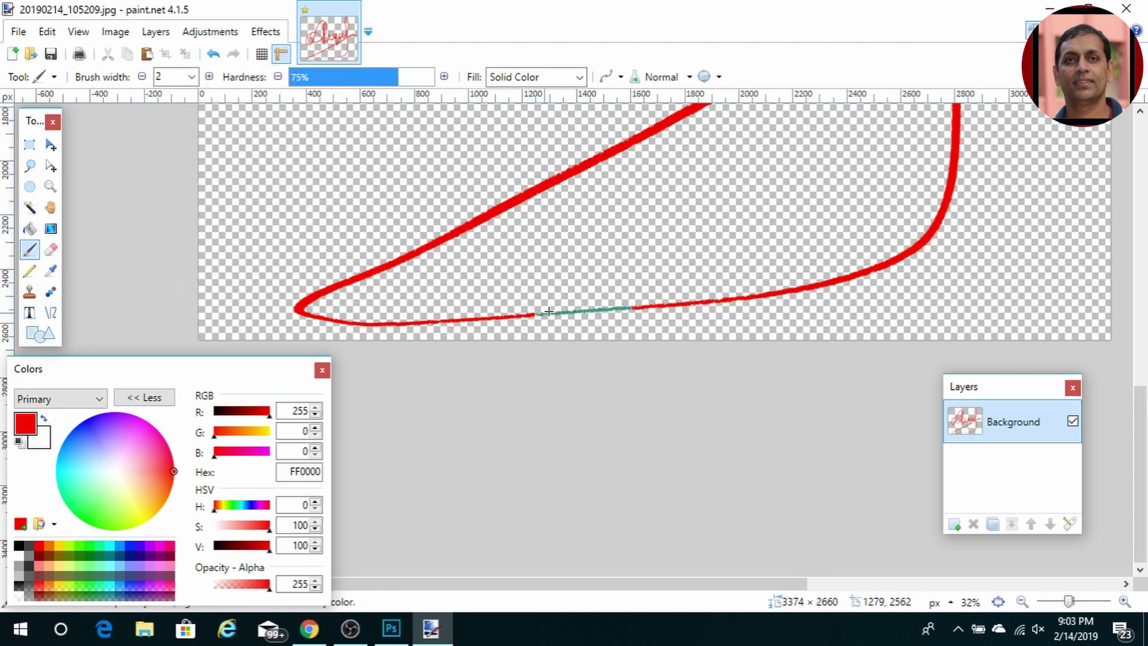
pyautogui.scroll(5, 552, 313)
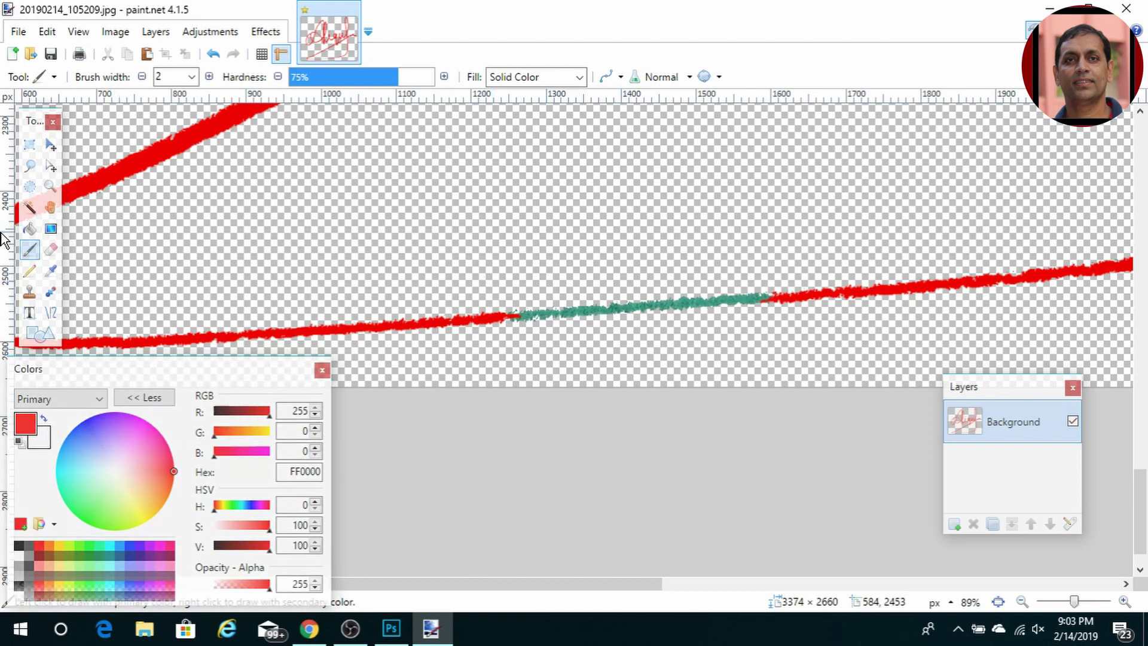
pyautogui.click(30, 229)
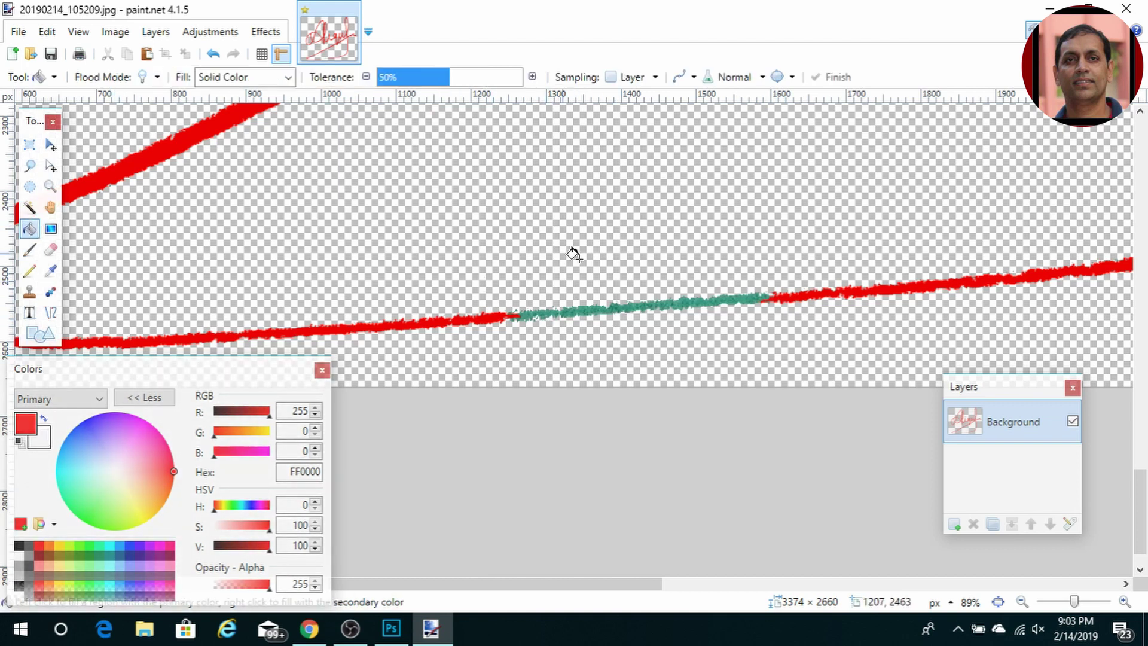
pyautogui.click(575, 310)
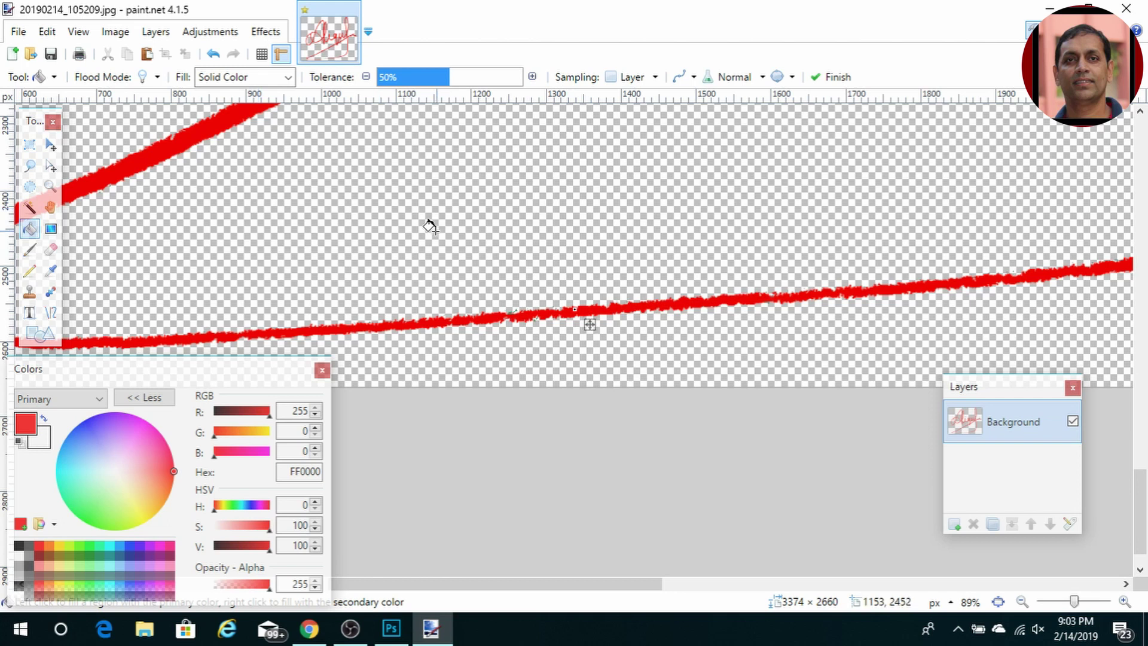
# Fill the green dot of the i with red.
pyautogui.scroll(6, 362, 217)
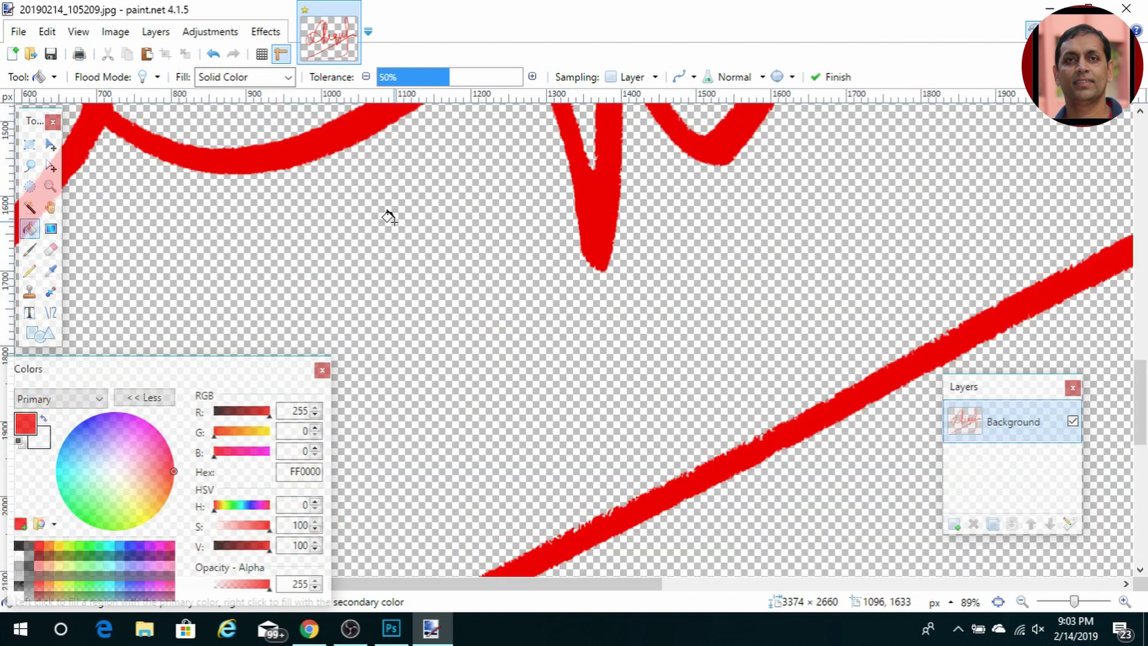
pyautogui.scroll(-4, 392, 217)
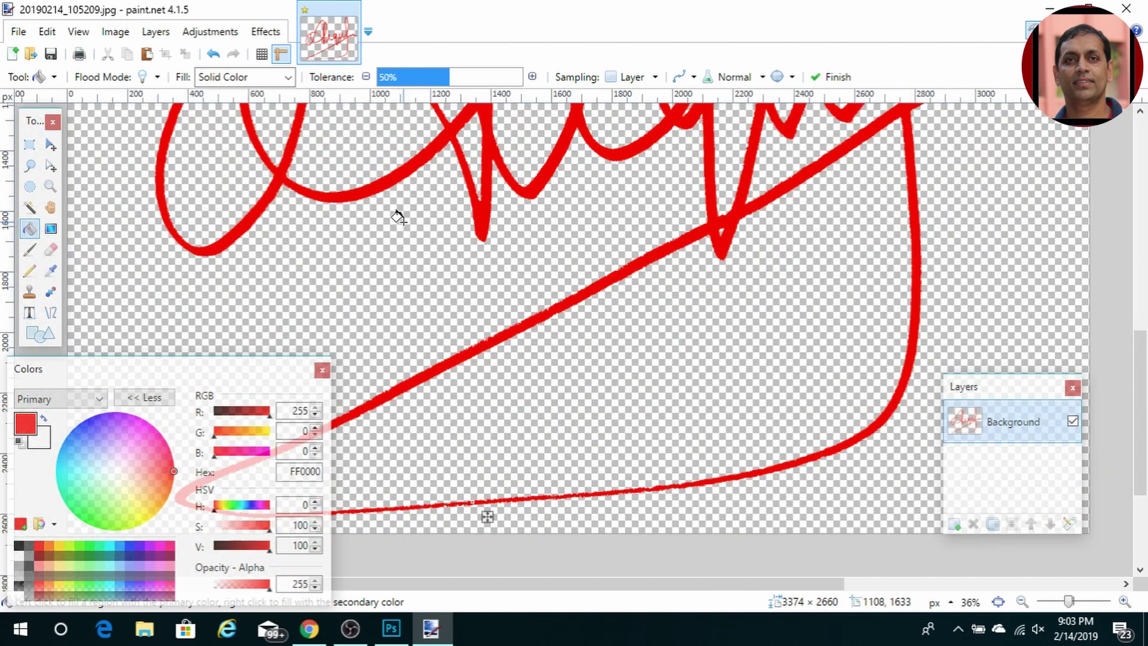
pyautogui.scroll(-2, 398, 217)
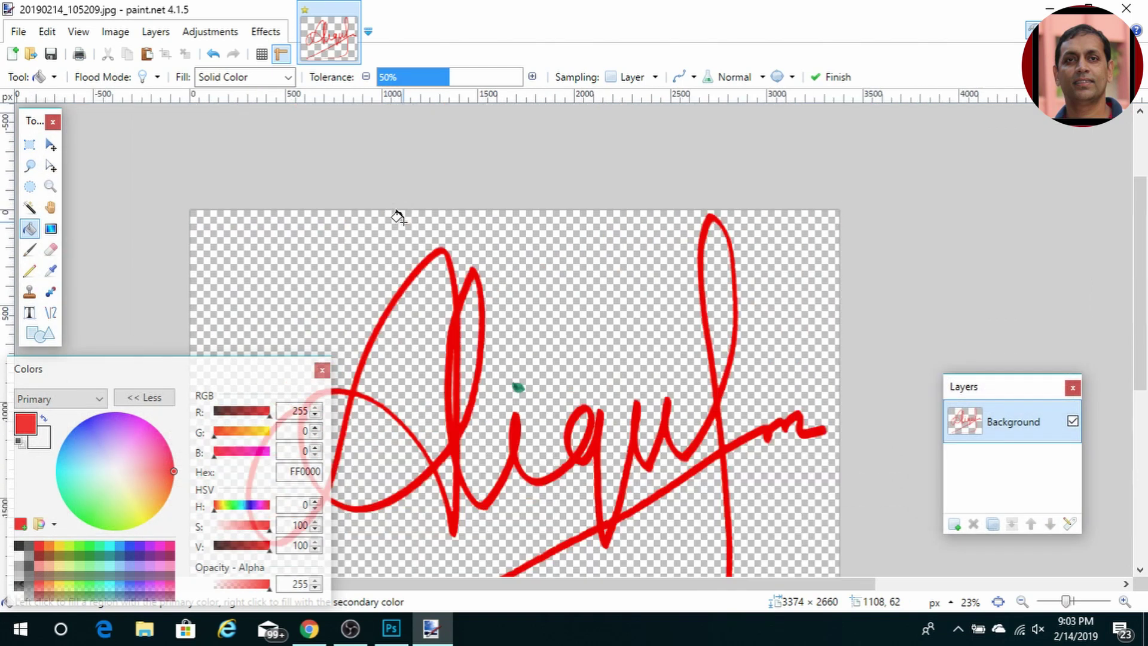
pyautogui.click(518, 387)
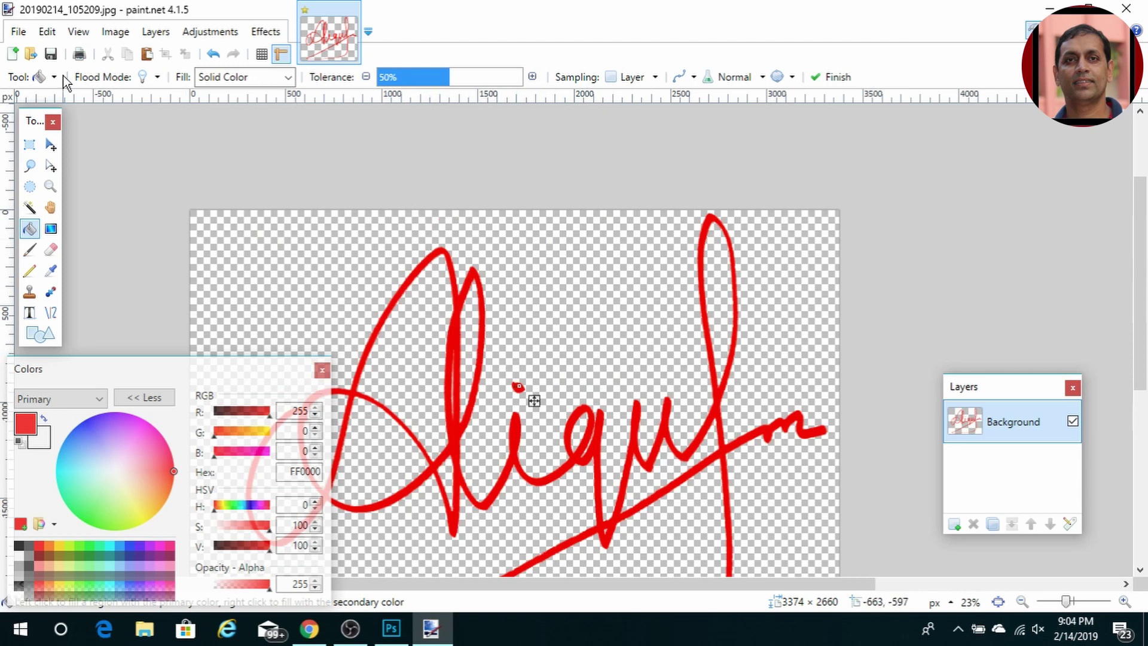
# Save the red signature as a PNG file named signature_red.png in the Tutorial folder, keeping the default save settings.
pyautogui.click(20, 32)
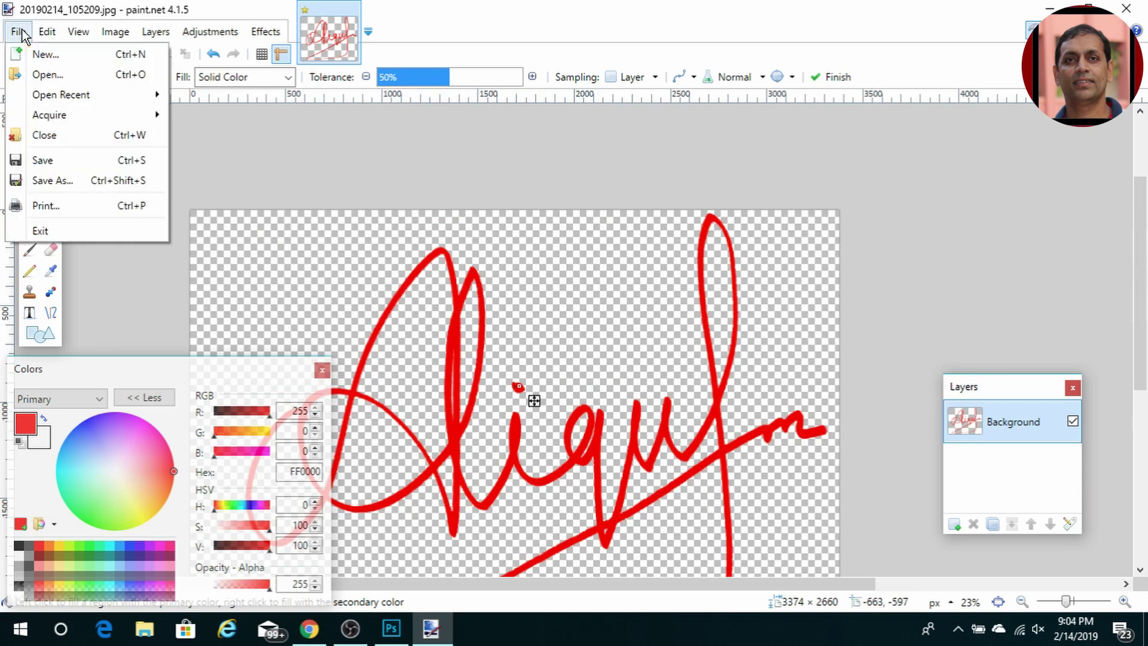
pyautogui.click(76, 178)
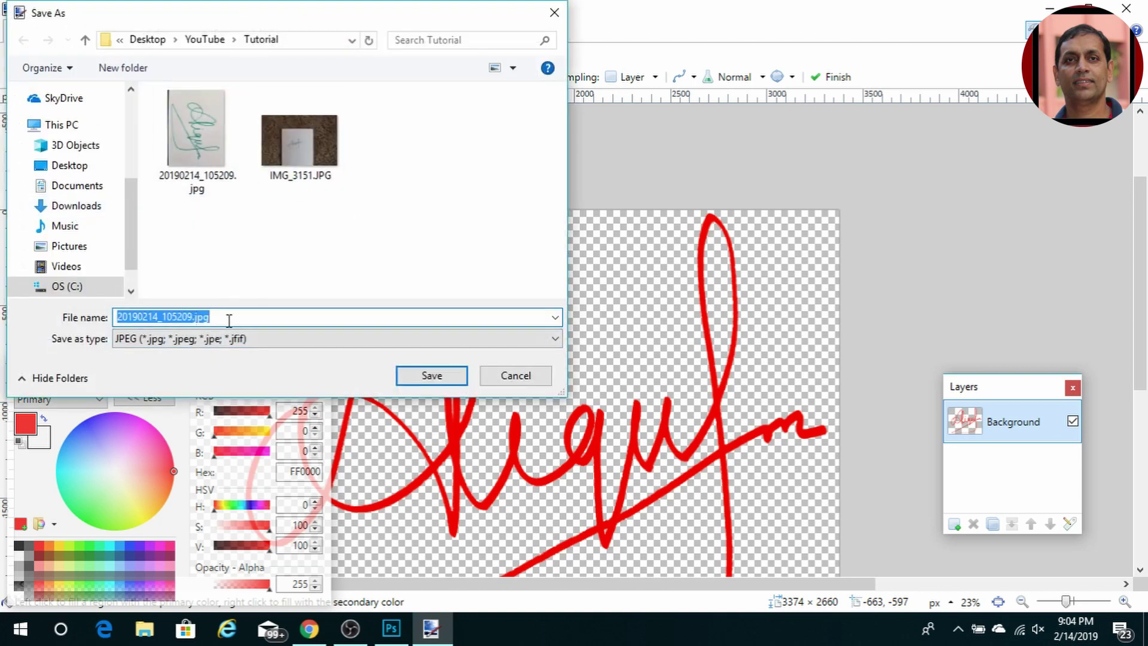
pyautogui.click(399, 339)
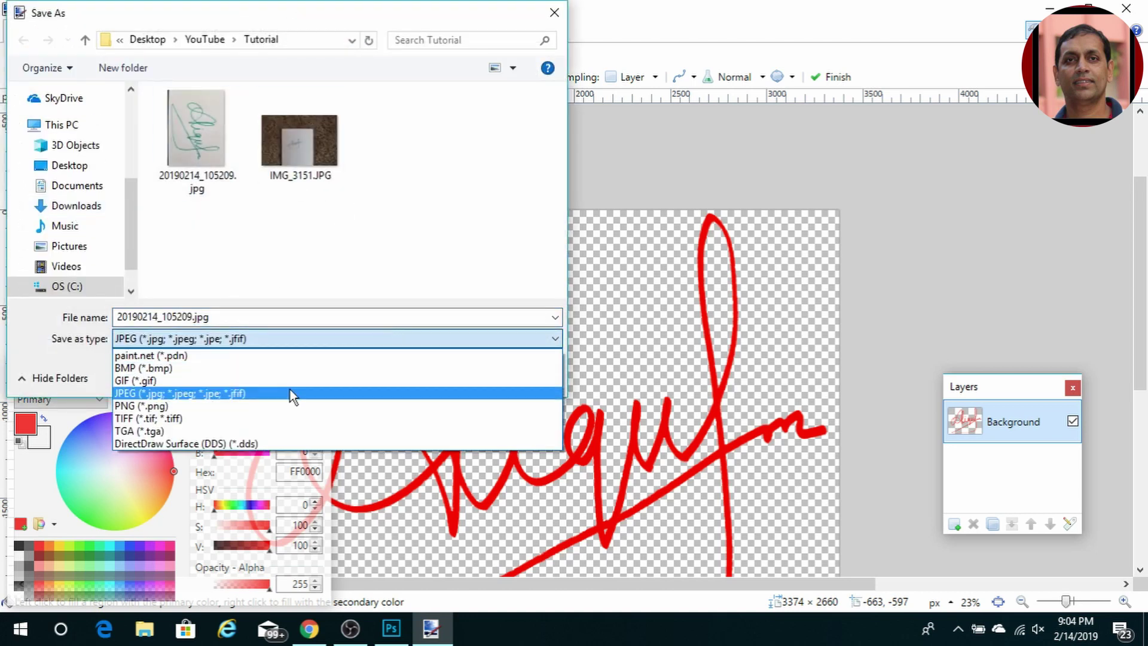
pyautogui.click(240, 411)
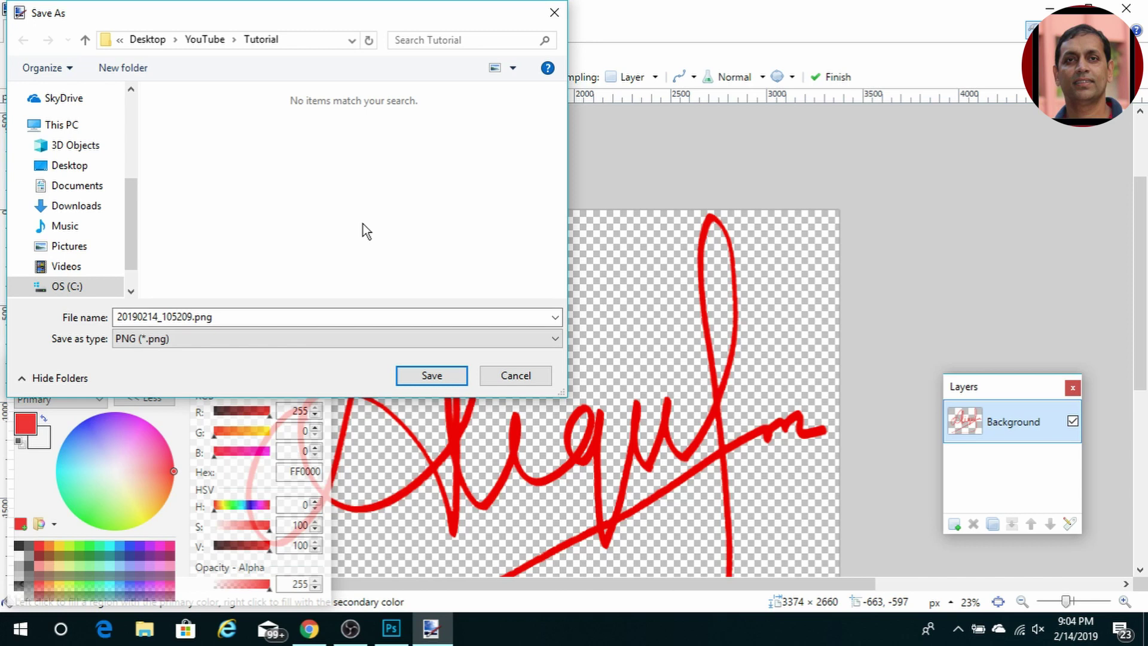
pyautogui.click(192, 317)
pyautogui.click(194, 316)
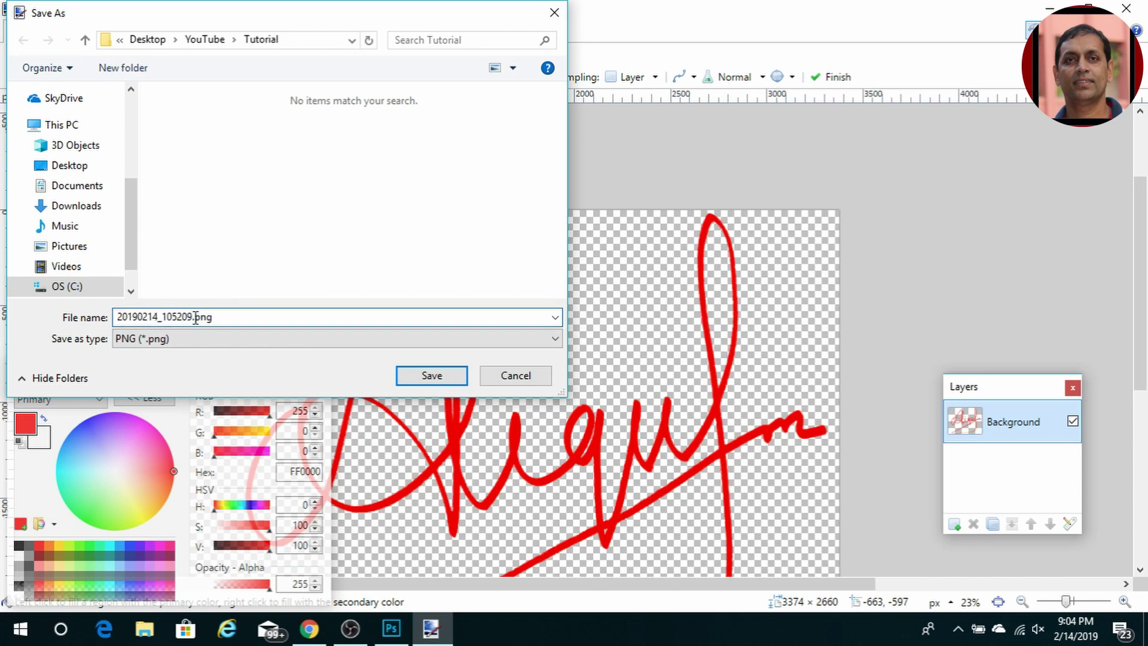
pyautogui.moveTo(194, 317); pyautogui.dragTo(88, 301)
pyautogui.write('signature_red')
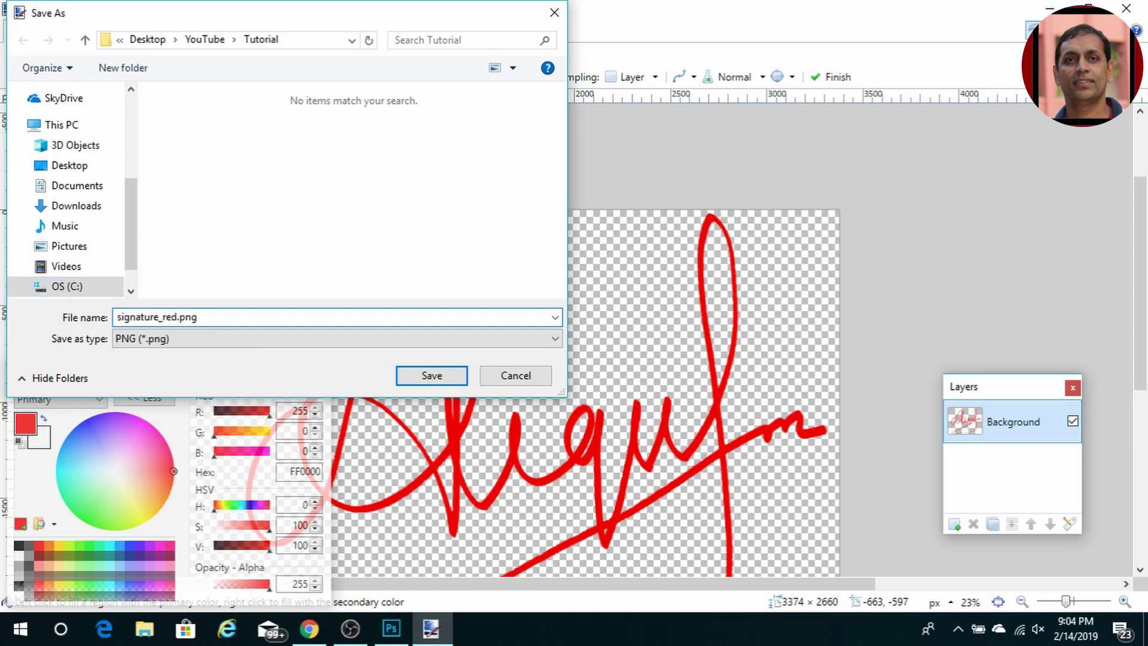
pyautogui.click(440, 376)
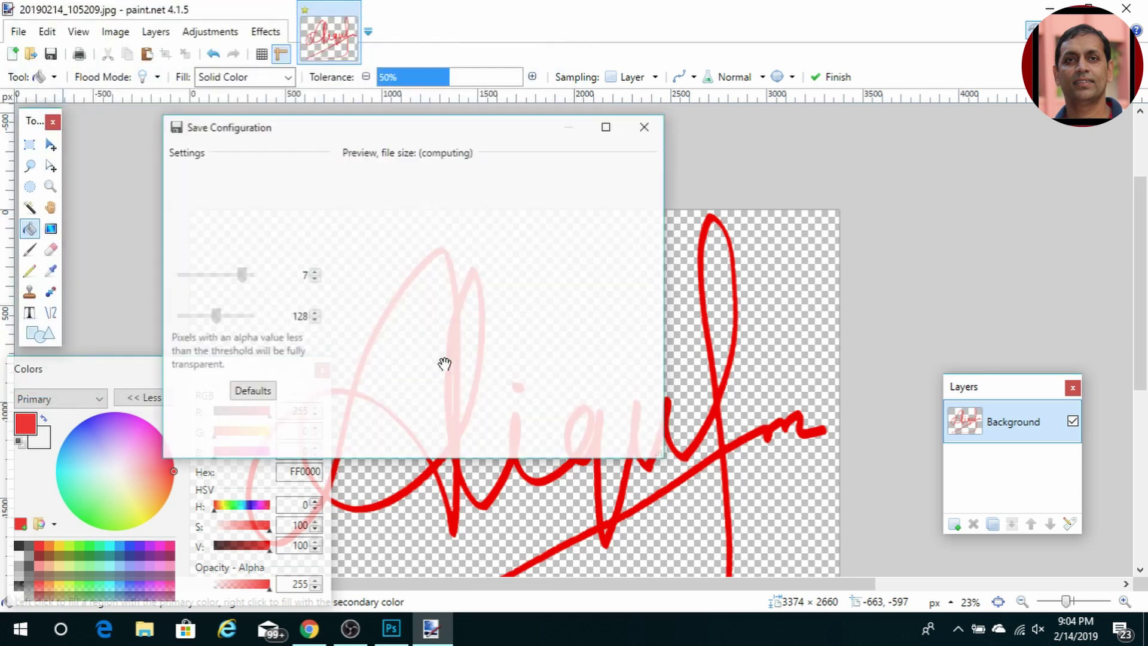
pyautogui.click(555, 449)
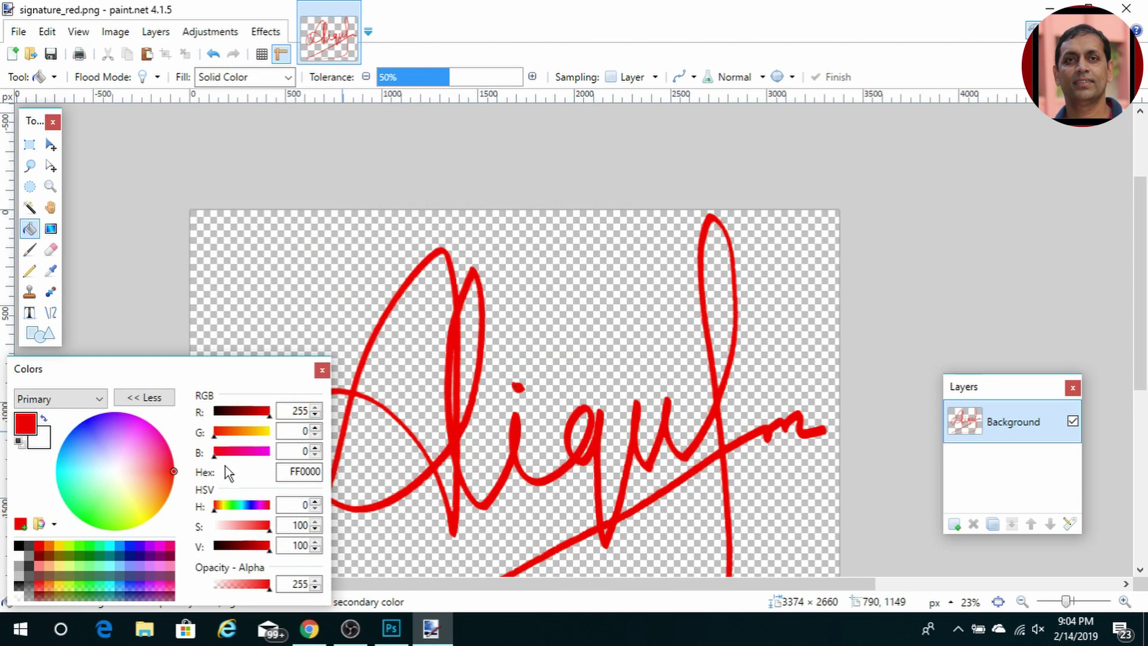
# Set the primary color to green (00FF00) and fill all signature strokes and the dot of the i with it.
pyautogui.moveTo(270, 413)
pyautogui.mouseDown()
pyautogui.moveTo(216, 414)
pyautogui.moveTo(271, 436)
pyautogui.mouseUp()
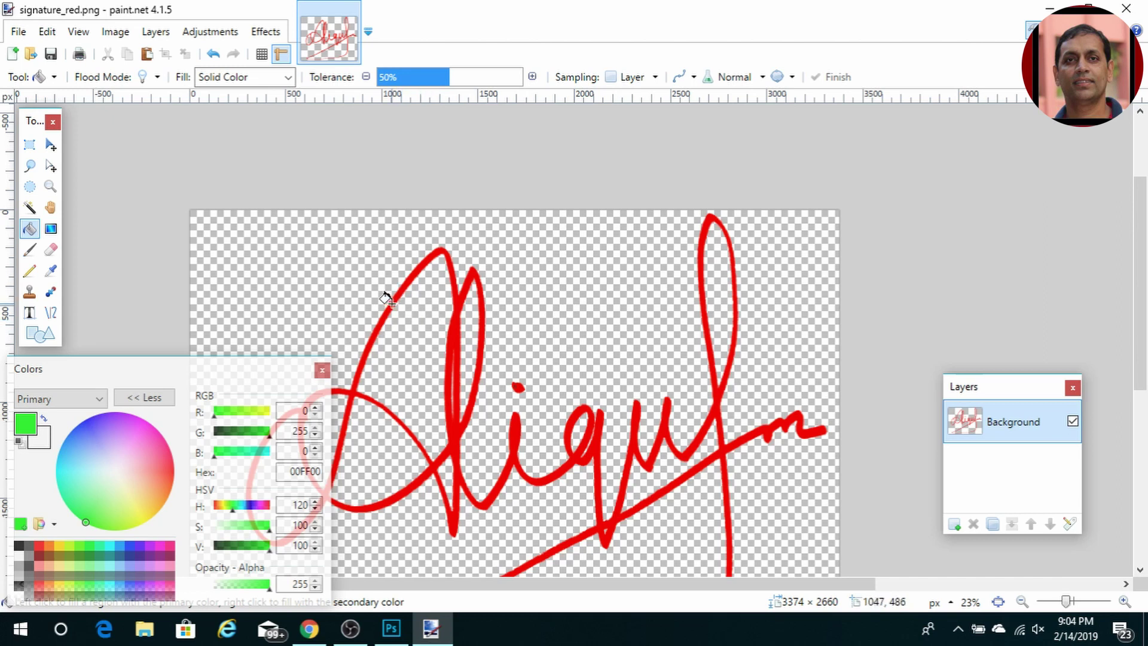
pyautogui.scroll(1, 385, 299)
pyautogui.scroll(1, 385, 297)
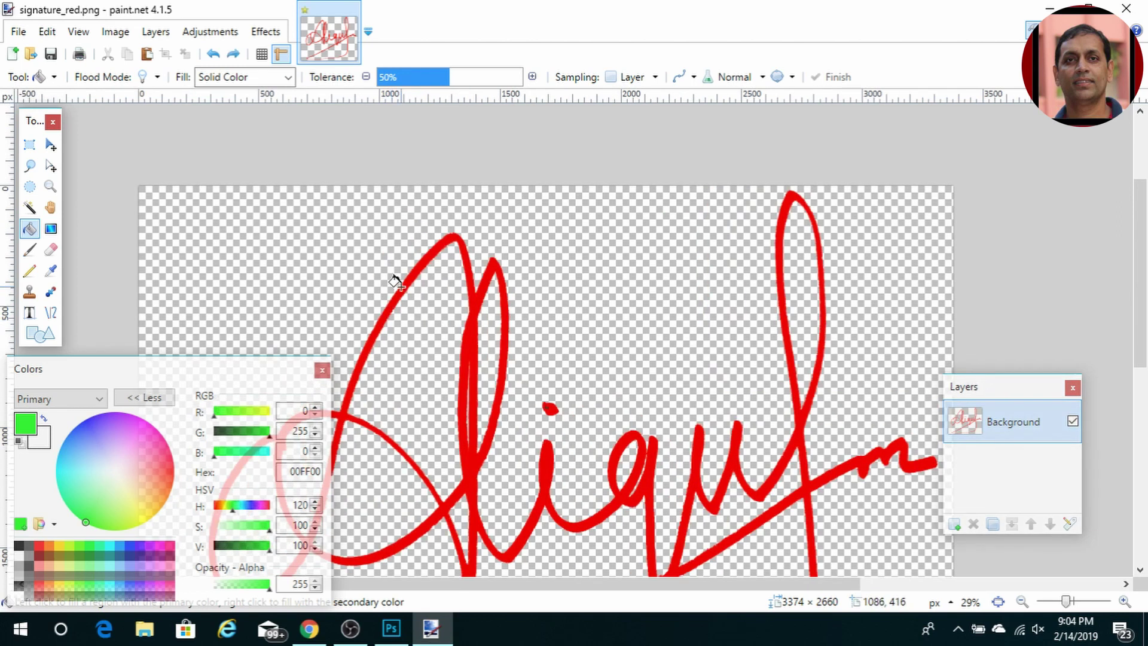
pyautogui.click(403, 289)
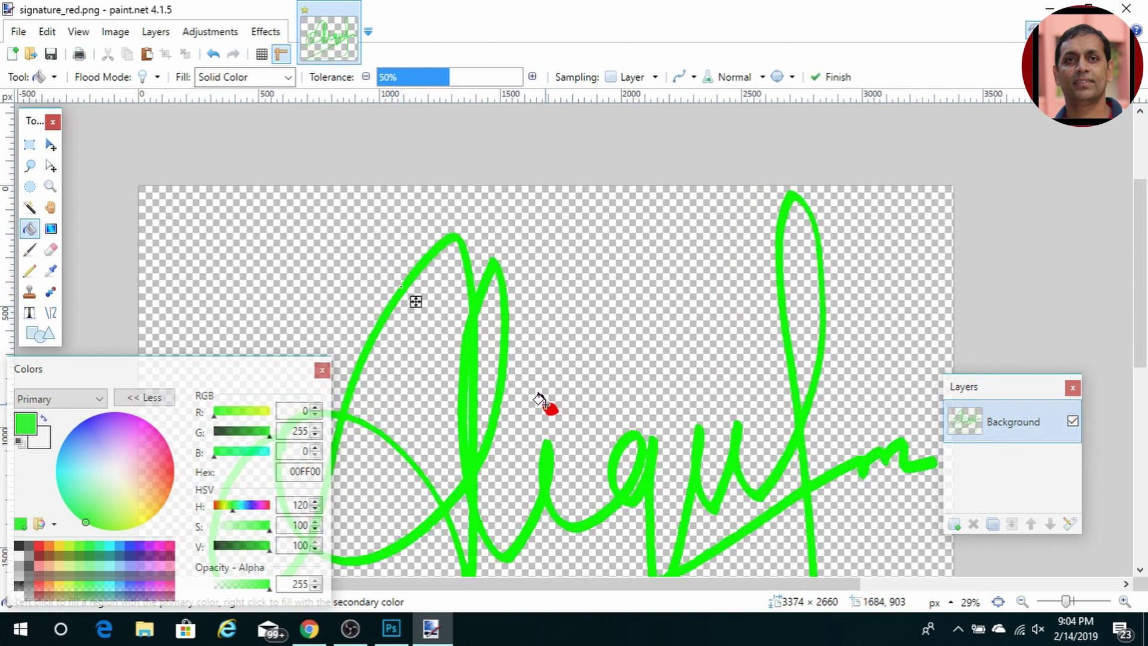
pyautogui.scroll(-10, 629, 359)
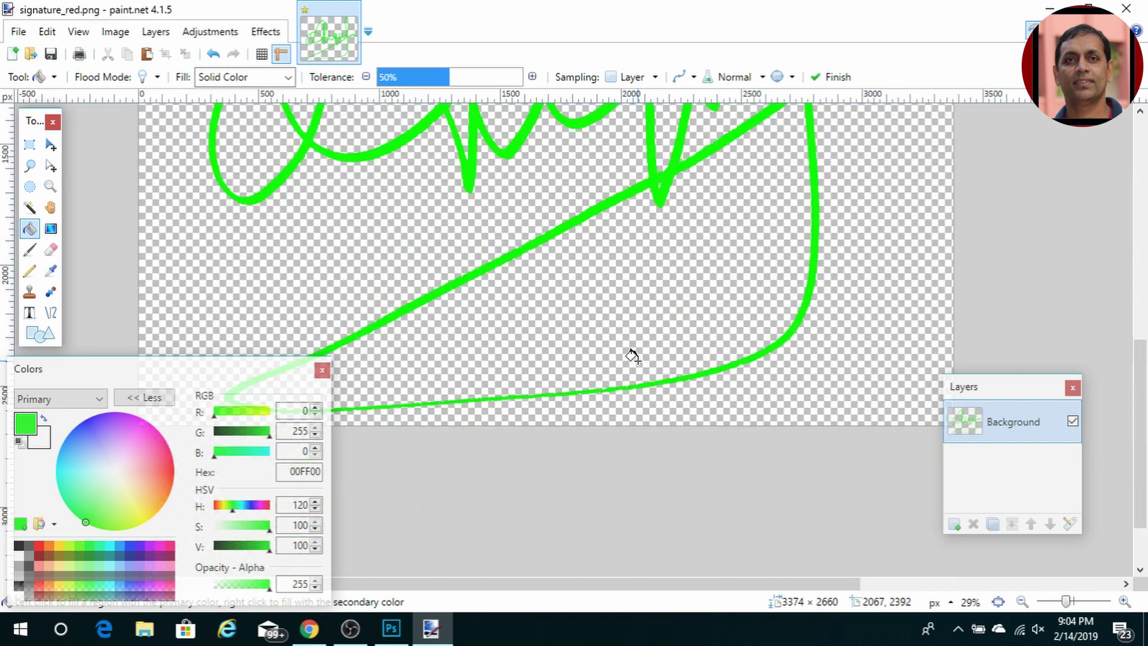
pyautogui.scroll(8, 629, 362)
pyautogui.scroll(-3, 559, 230)
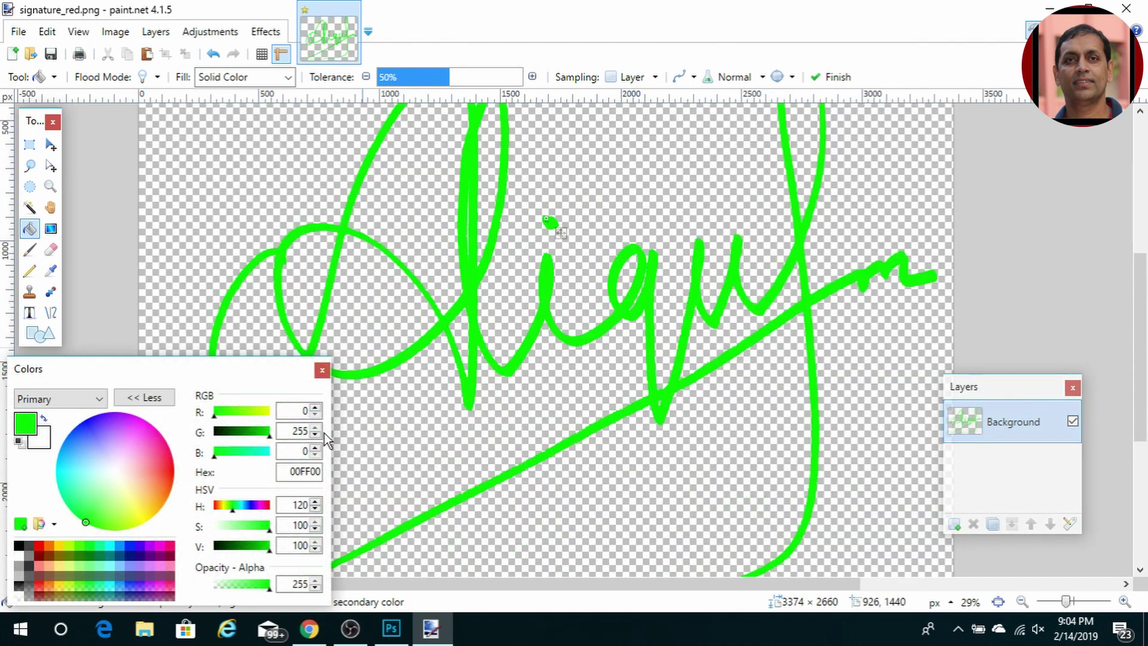
# Save the green signature as a separate PNG file named signature_green.png, with auto-detected bit depth.
pyautogui.click(18, 32)
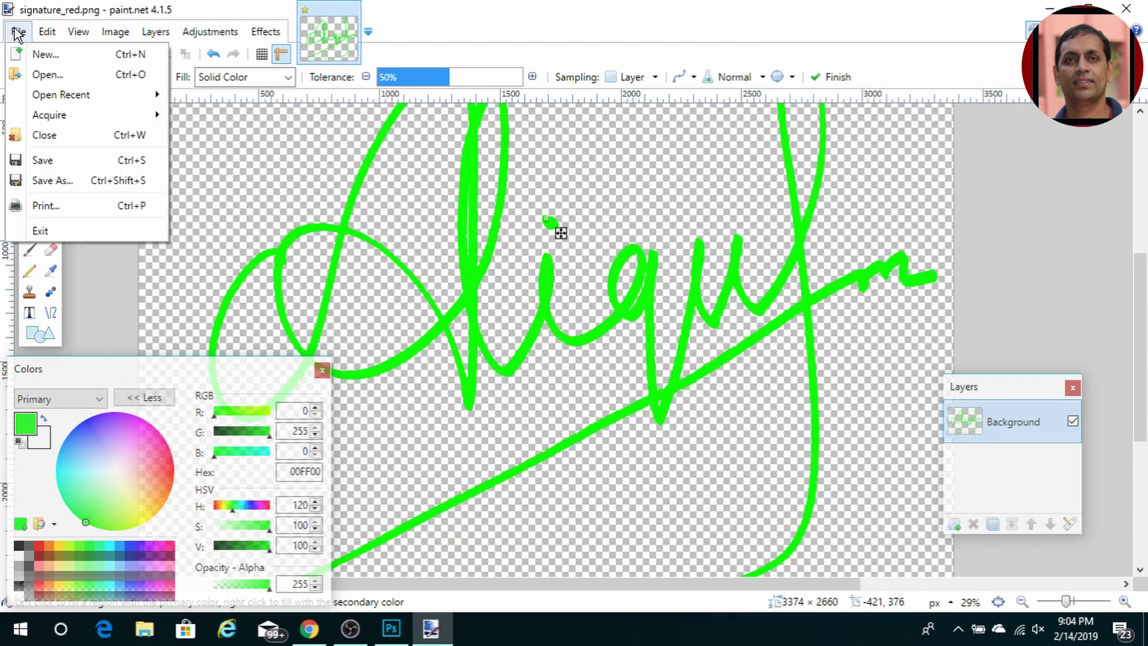
pyautogui.click(73, 178)
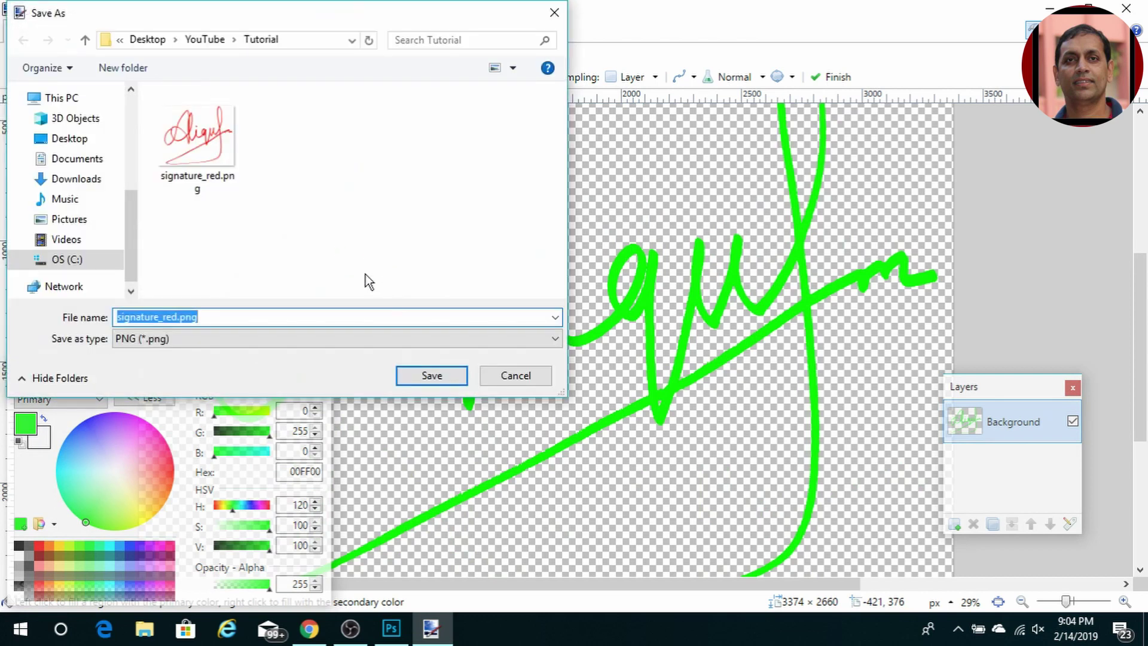
pyautogui.click(174, 144)
pyautogui.click(178, 316)
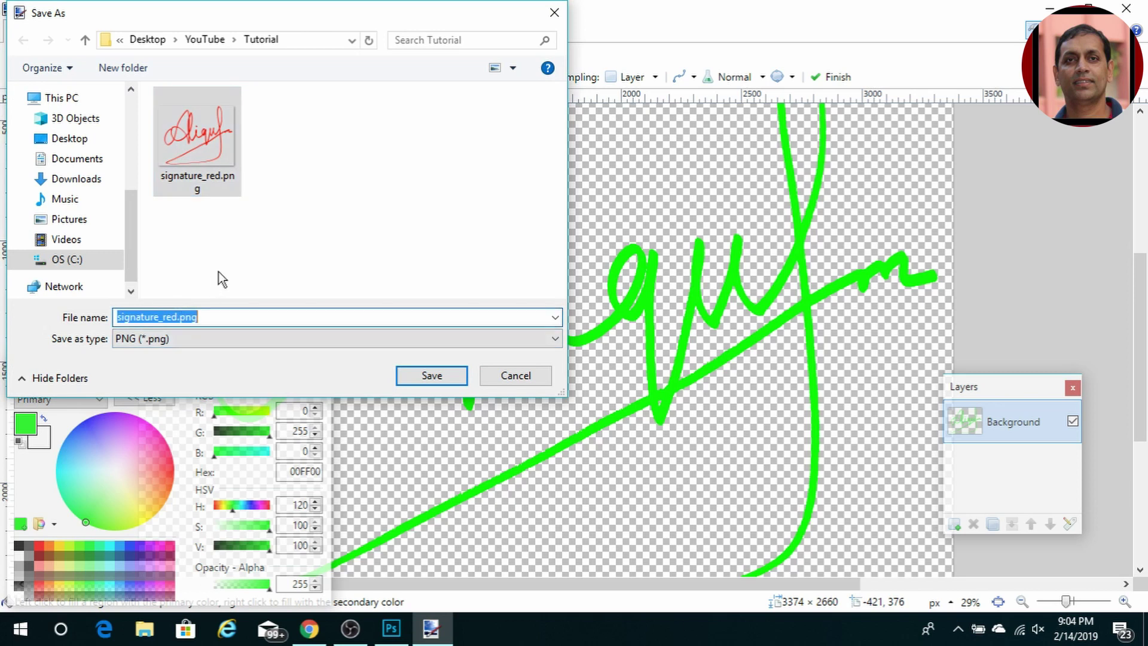
pyautogui.click(178, 316)
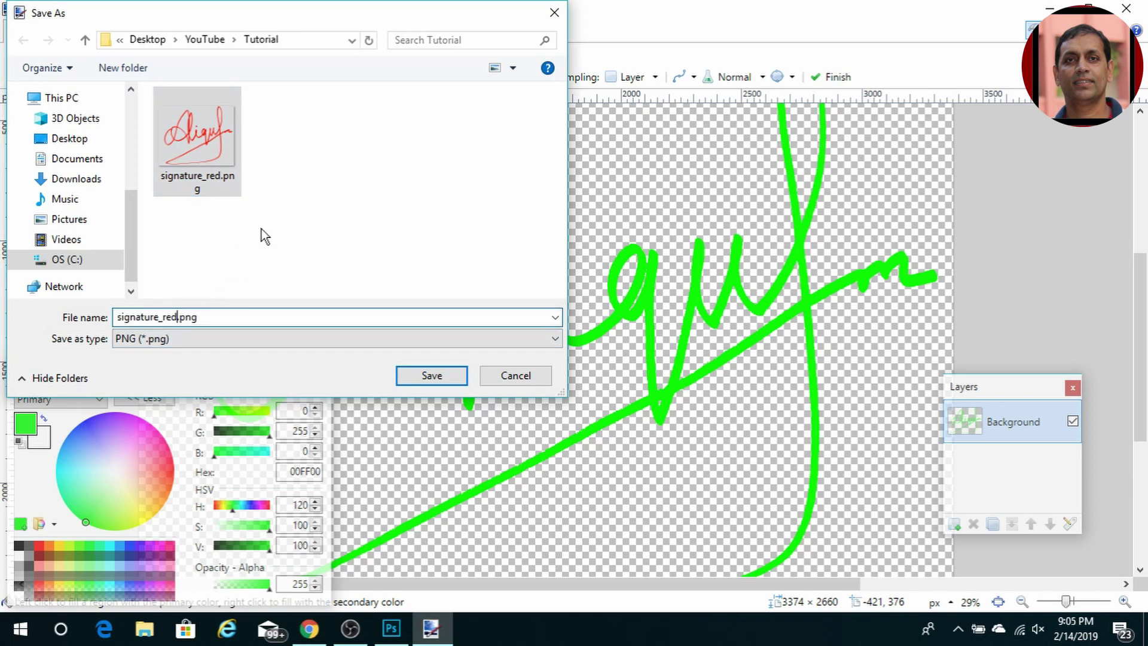
pyautogui.press('BackSpace')
pyautogui.press('BackSpace')
pyautogui.press('BackSpace')
pyautogui.write('green')
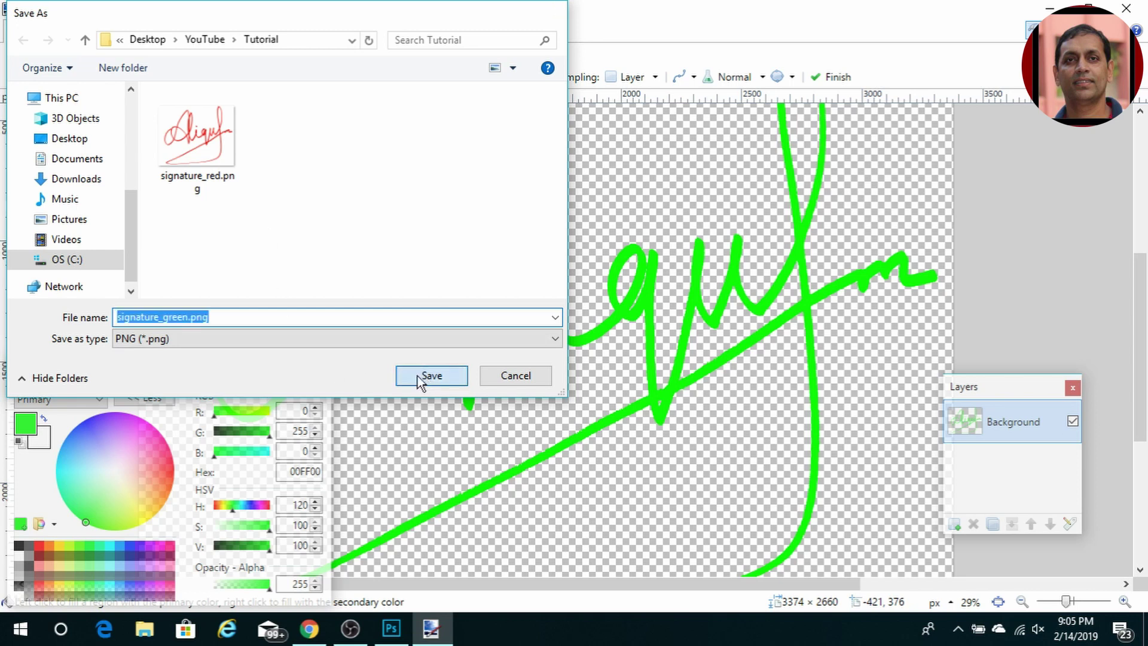
pyautogui.click(418, 375)
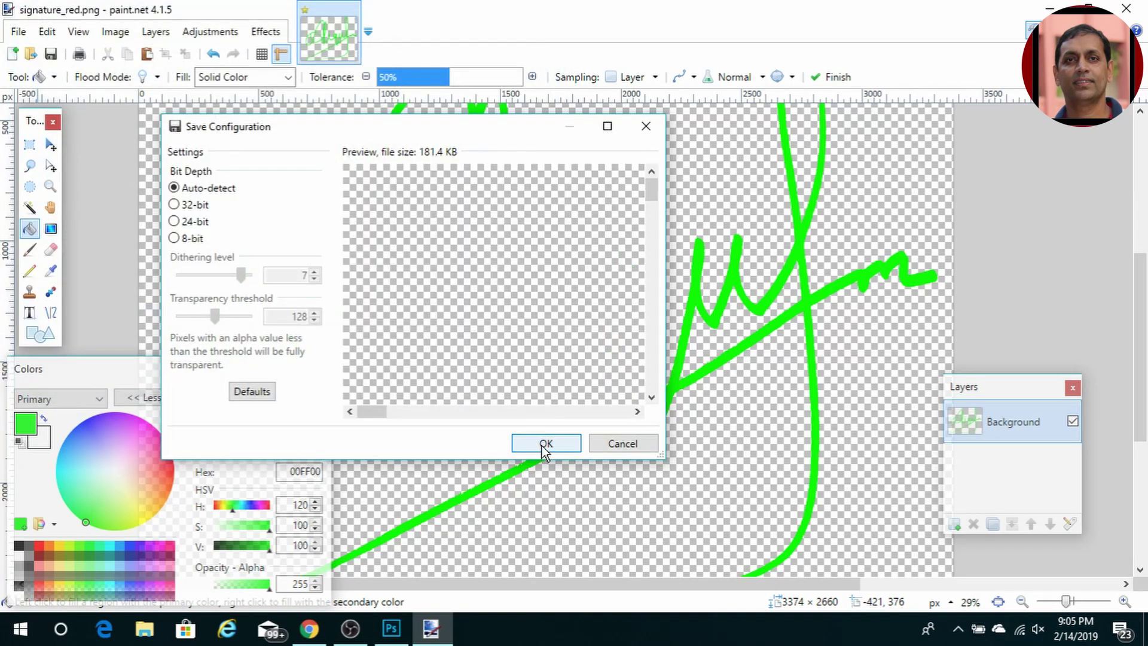
pyautogui.click(543, 444)
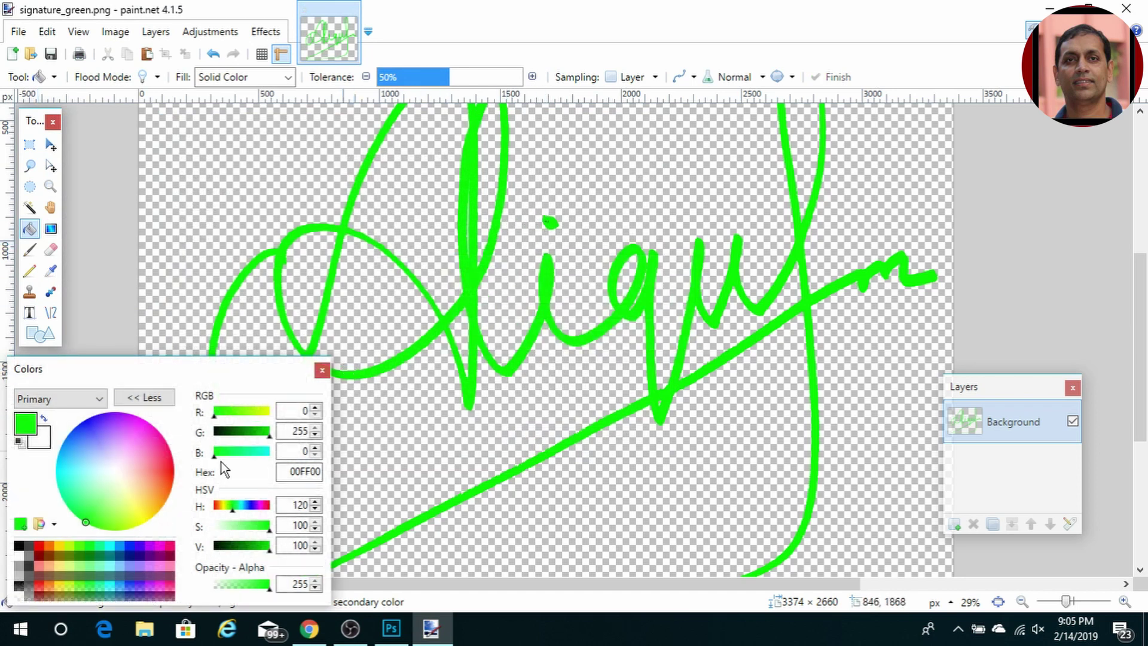
# Set the primary color to blue (0000FF) and fill the signature strokes and the dot of the i with it.
pyautogui.moveTo(267, 438)
pyautogui.mouseDown()
pyautogui.moveTo(215, 443)
pyautogui.moveTo(210, 457)
pyautogui.moveTo(270, 457)
pyautogui.mouseUp()
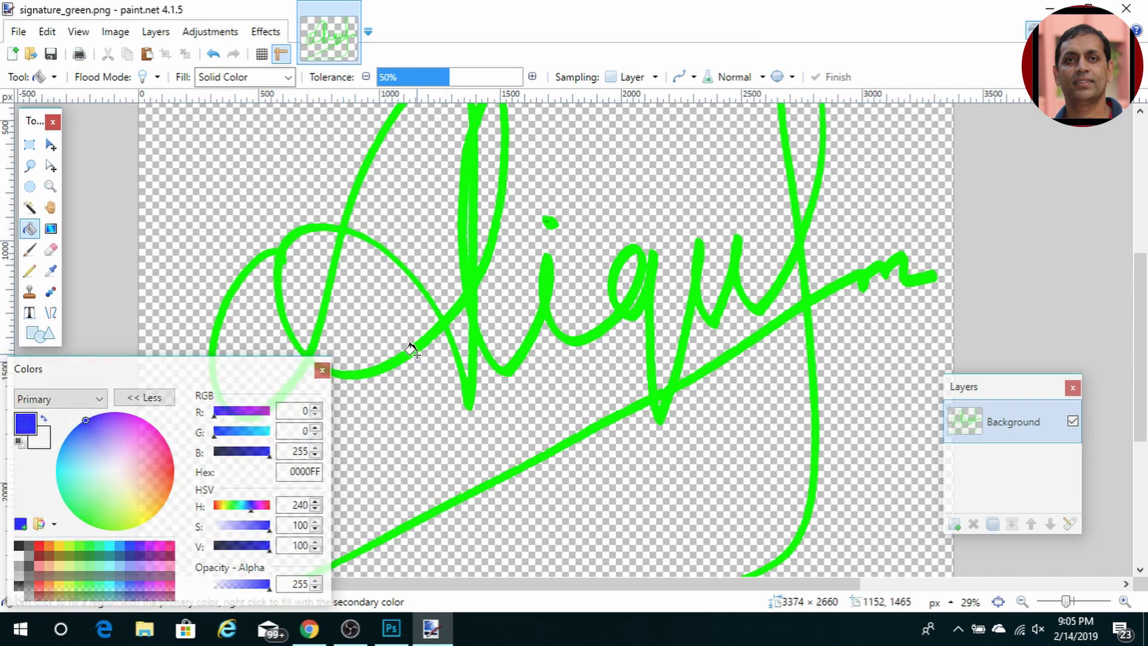
pyautogui.click(302, 250)
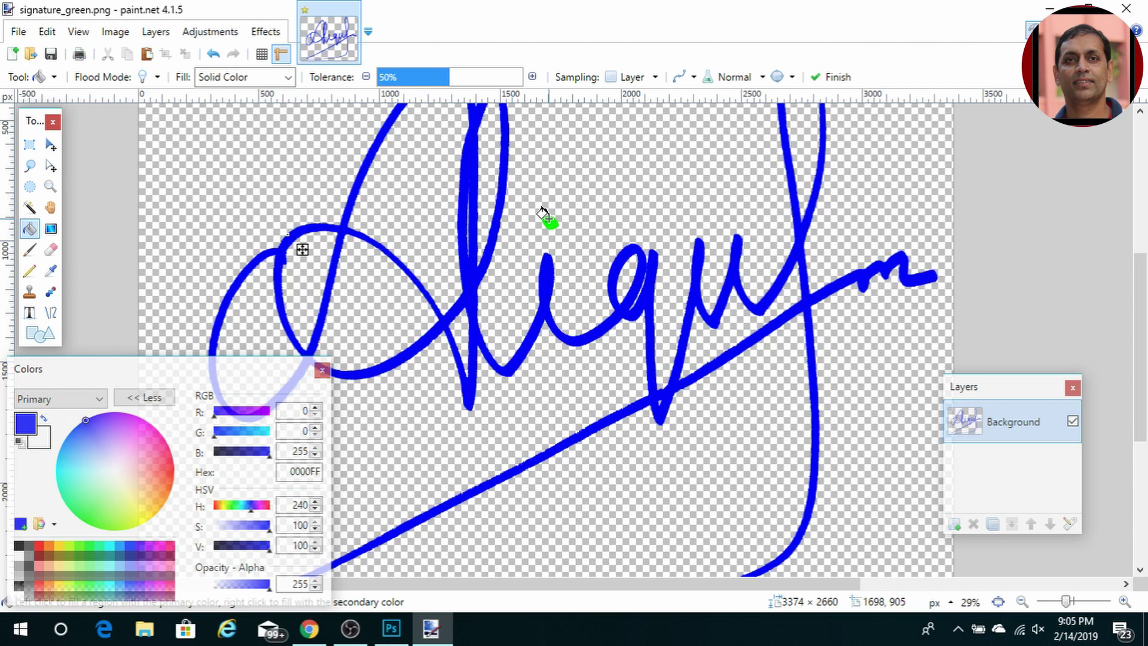
pyautogui.click(549, 220)
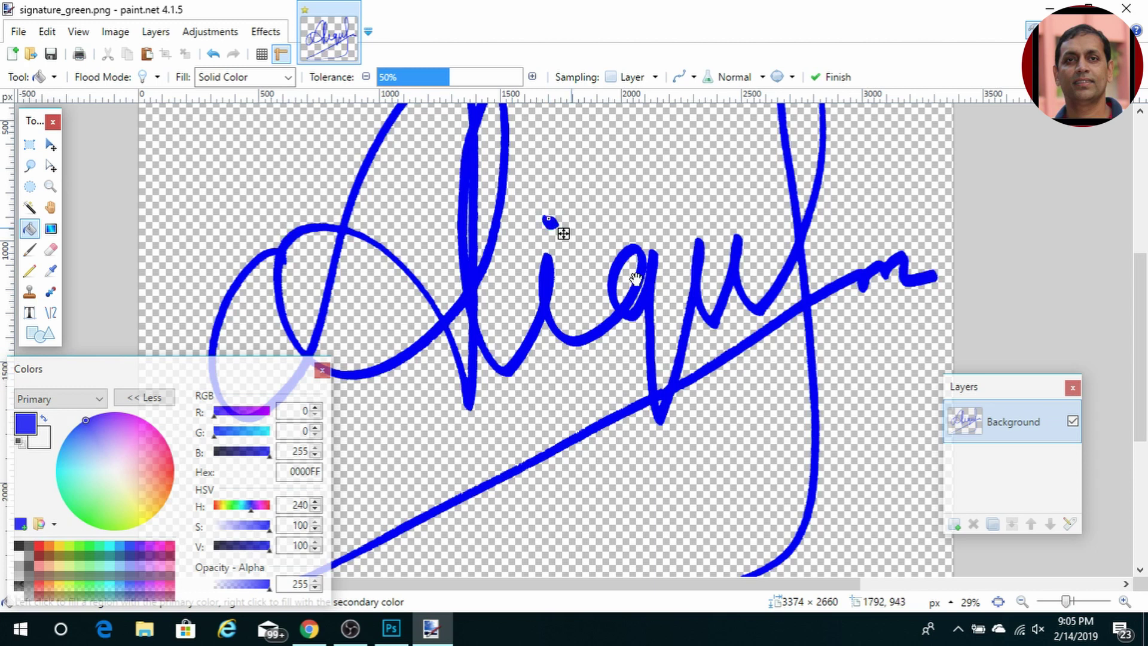
# Save the blue signature as a separate PNG file named signature_blue.png, with auto-detected bit depth.
pyautogui.click(18, 32)
pyautogui.click(62, 176)
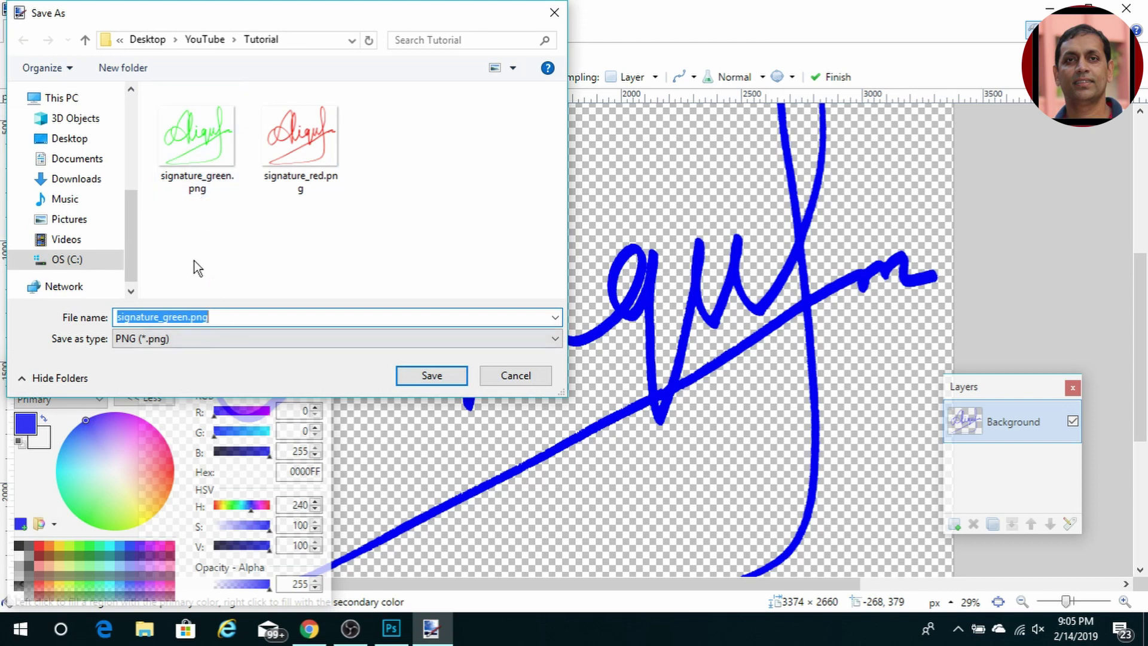
pyautogui.click(188, 317)
pyautogui.press('BackSpace')
pyautogui.press('BackSpace')
pyautogui.press('BackSpace')
pyautogui.press('BackSpace')
pyautogui.press('BackSpace')
pyautogui.write('blu')
pyautogui.click(442, 378)
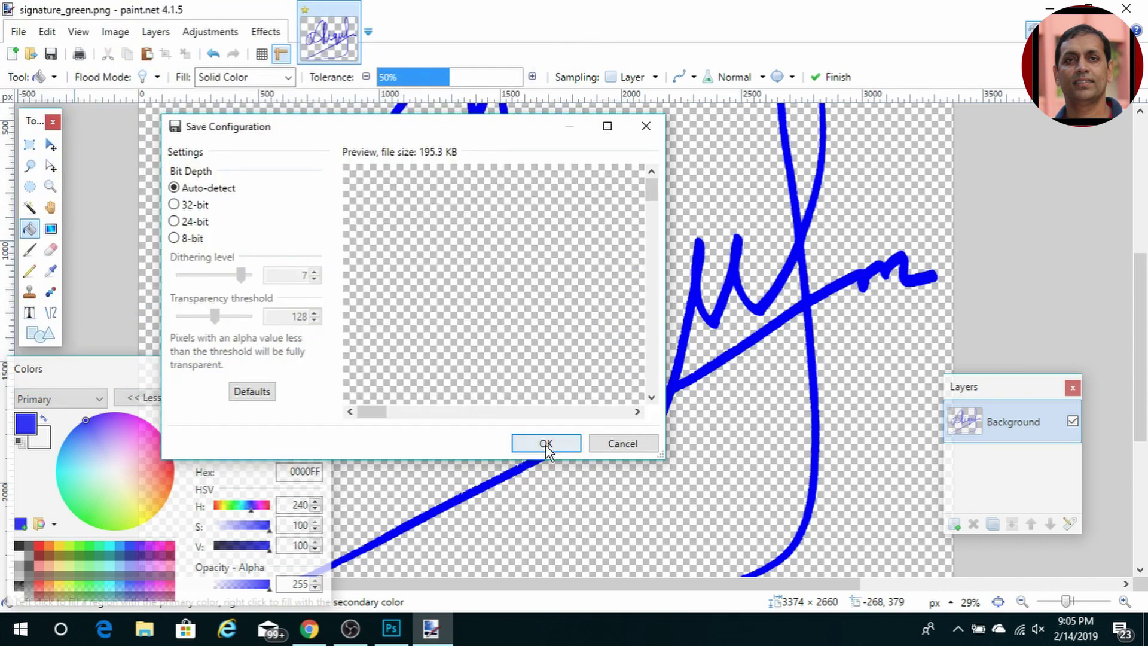
pyautogui.click(546, 444)
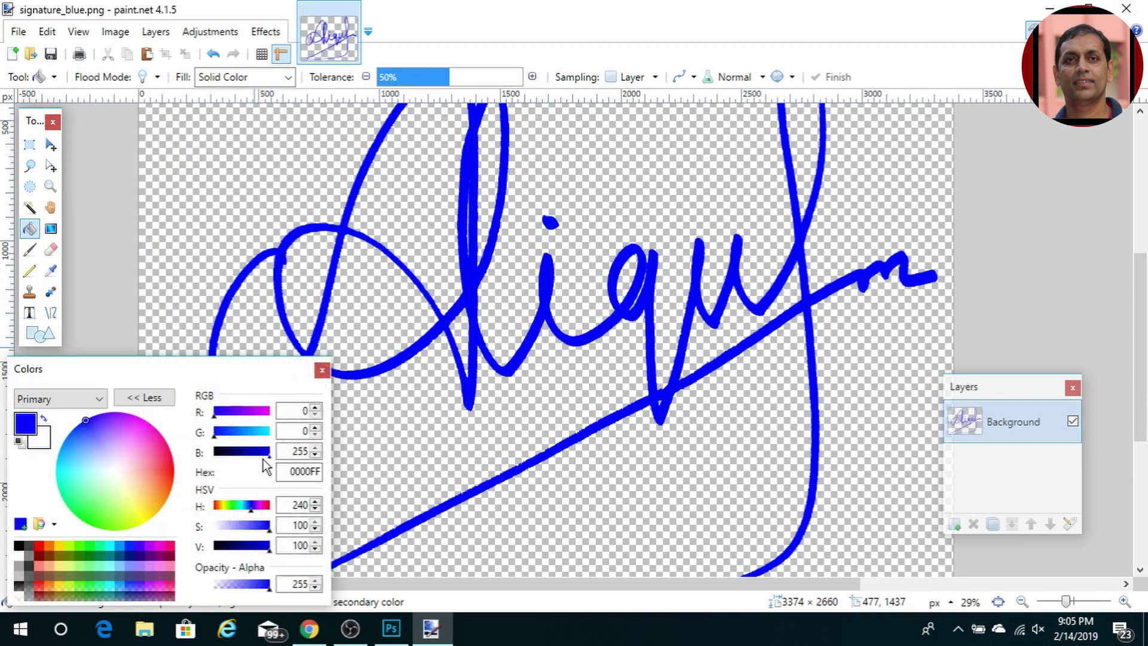
# Set the primary color to black (000000) and fill the signature strokes and the dot of the i with it.
pyautogui.moveTo(269, 456); pyautogui.dragTo(214, 457)
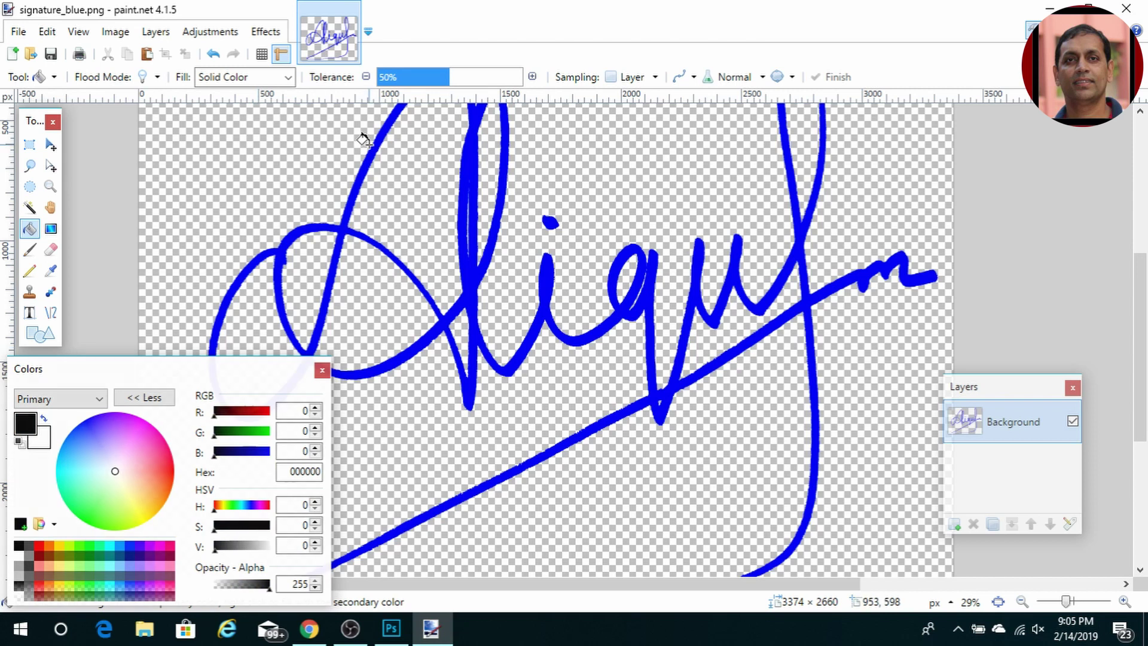
pyautogui.click(293, 236)
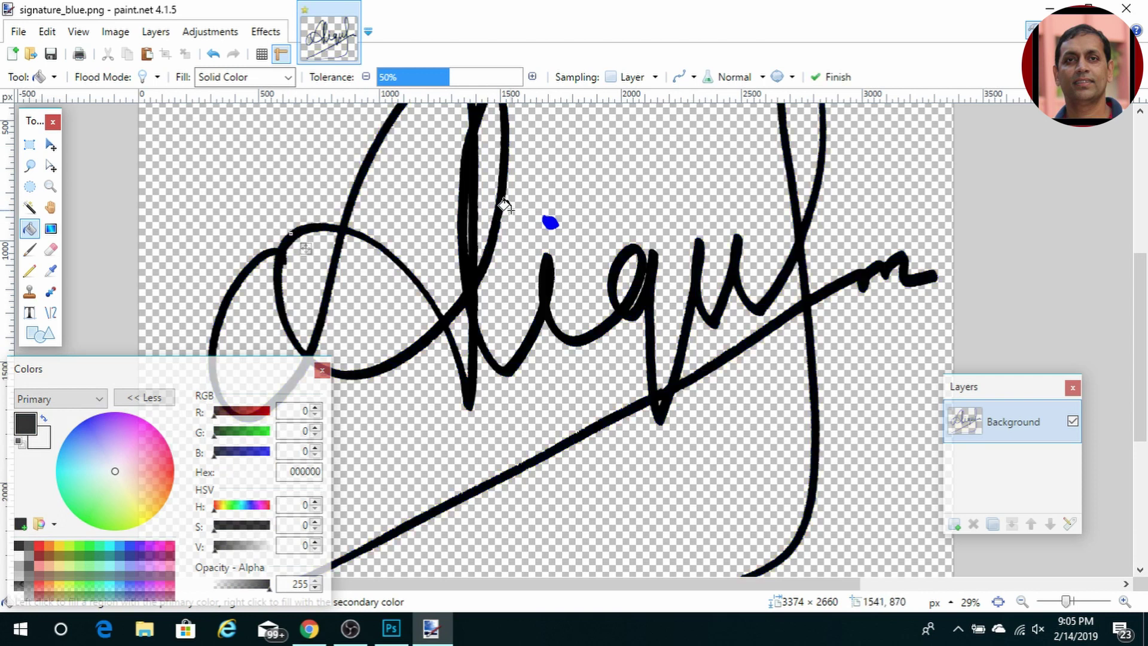
pyautogui.click(546, 220)
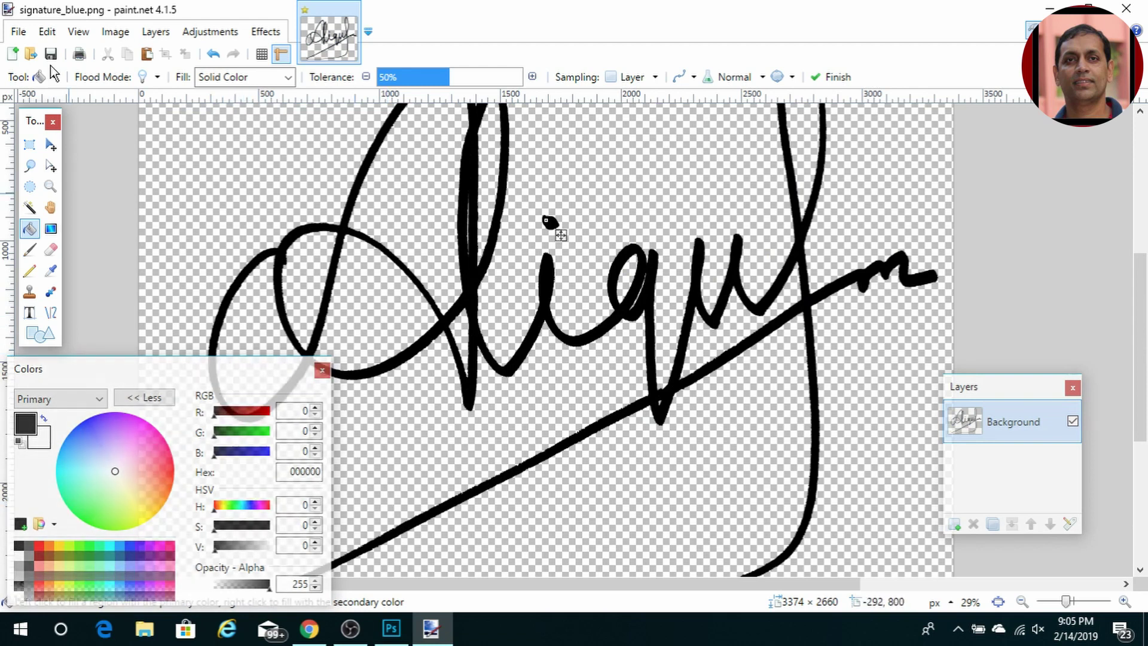
# Save the black signature as a separate PNG file named signature_black.png in the Tutorial folder.
pyautogui.click(18, 31)
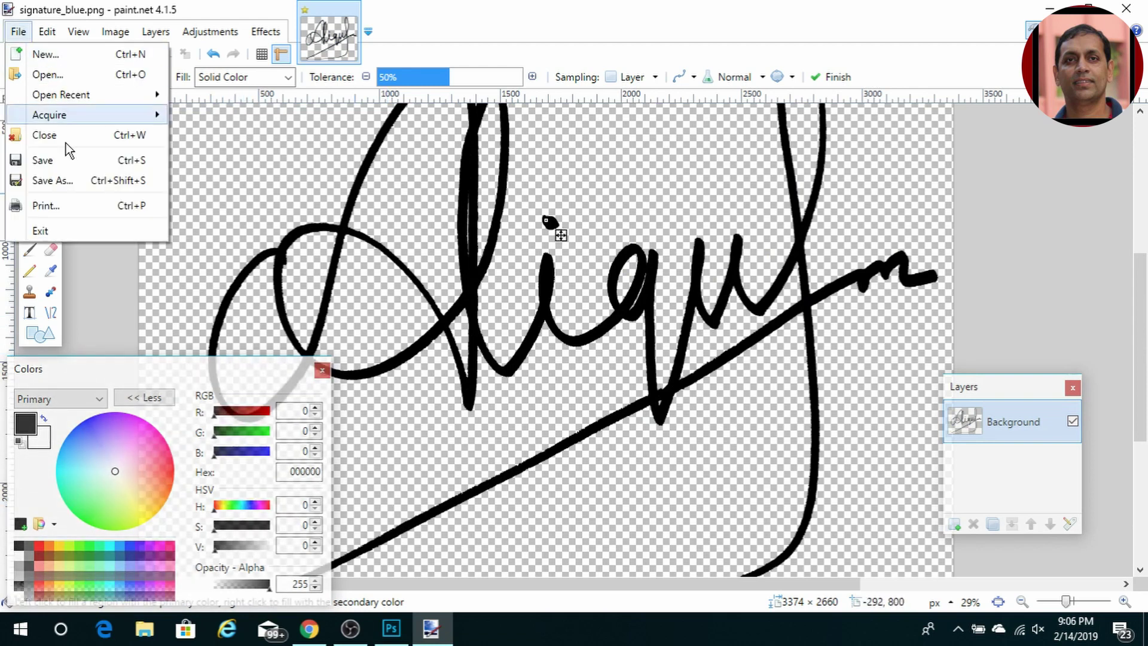
pyautogui.click(59, 181)
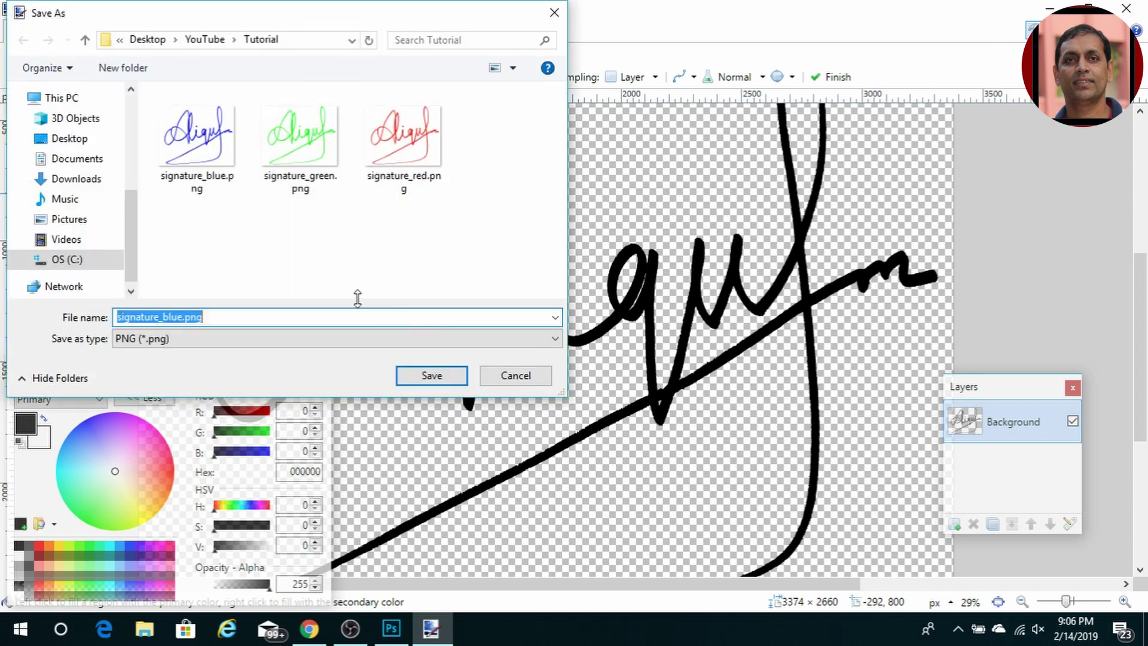
pyautogui.click(170, 317)
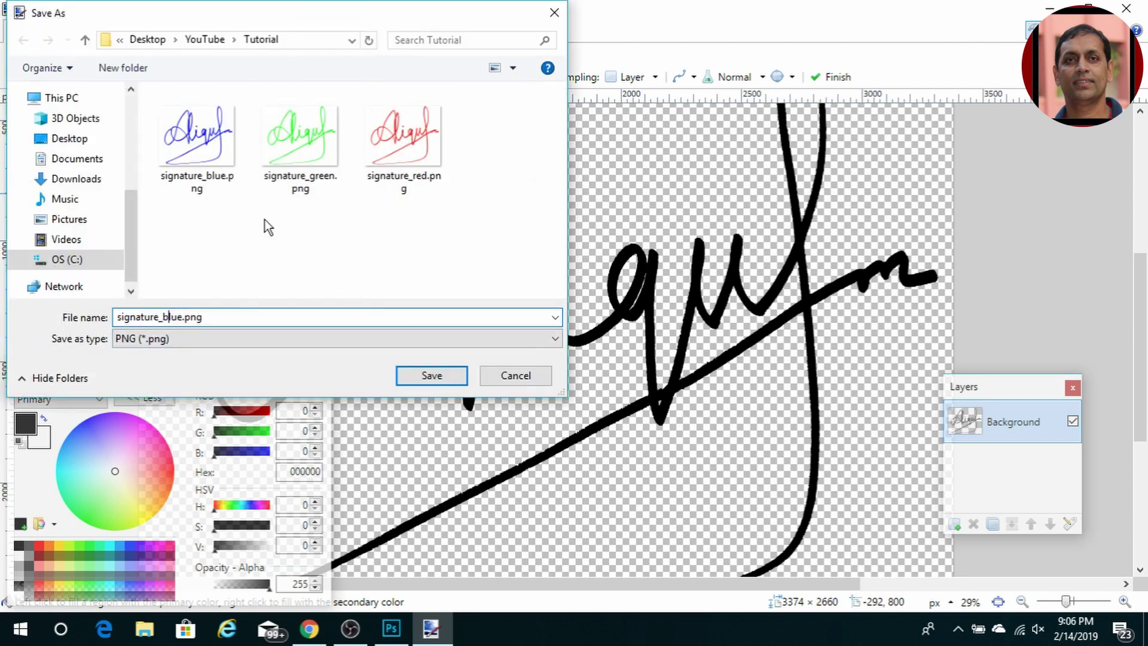
pyautogui.press('BackSpace')
pyautogui.press('BackSpace')
pyautogui.write('ack')
pyautogui.click(438, 375)
pyautogui.click(551, 450)
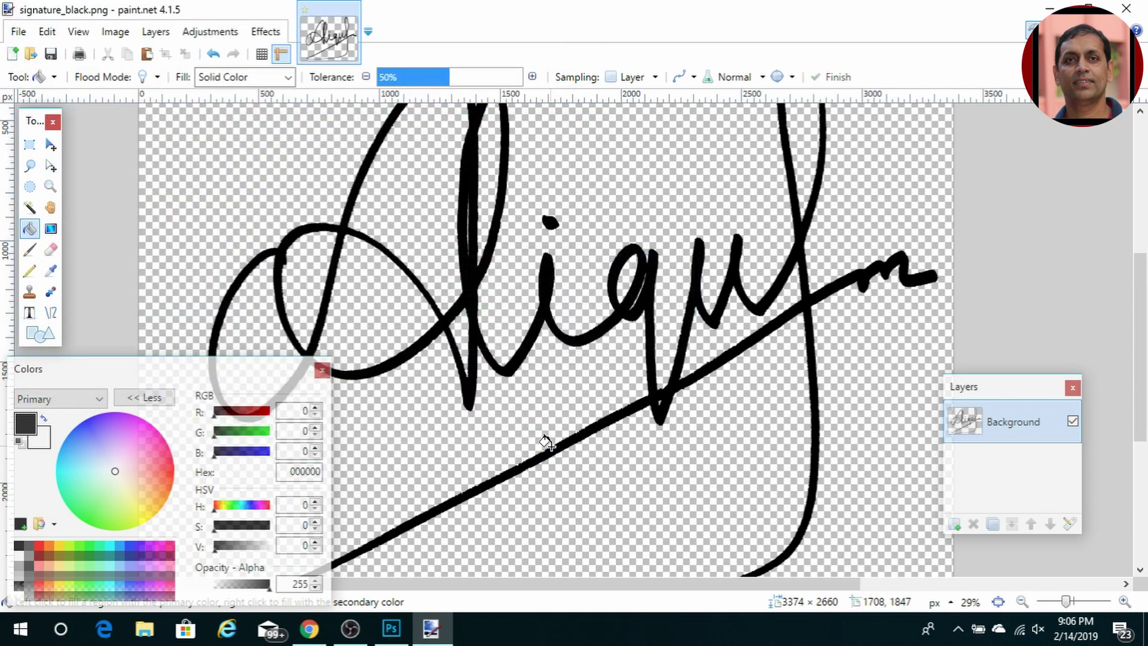
# Switch to the ctBorderlessSignature presentation in Chrome, insert signature_black.png from the computer and place it in the beach photo's upper-right corner.
pyautogui.moveTo(307, 630)
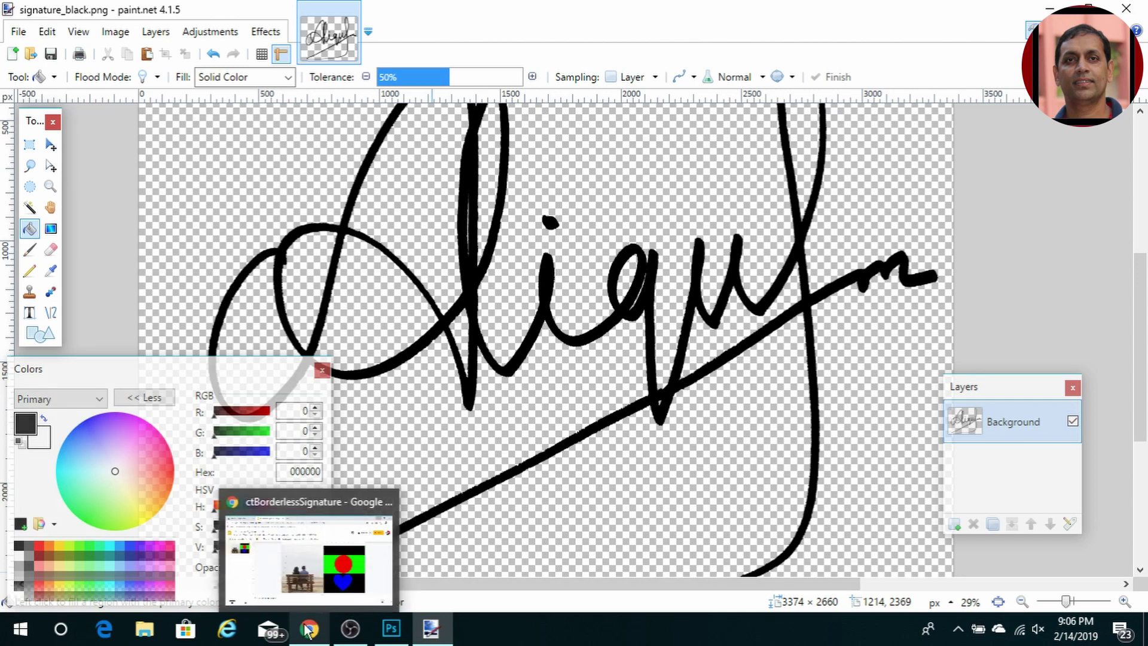
pyautogui.click(317, 592)
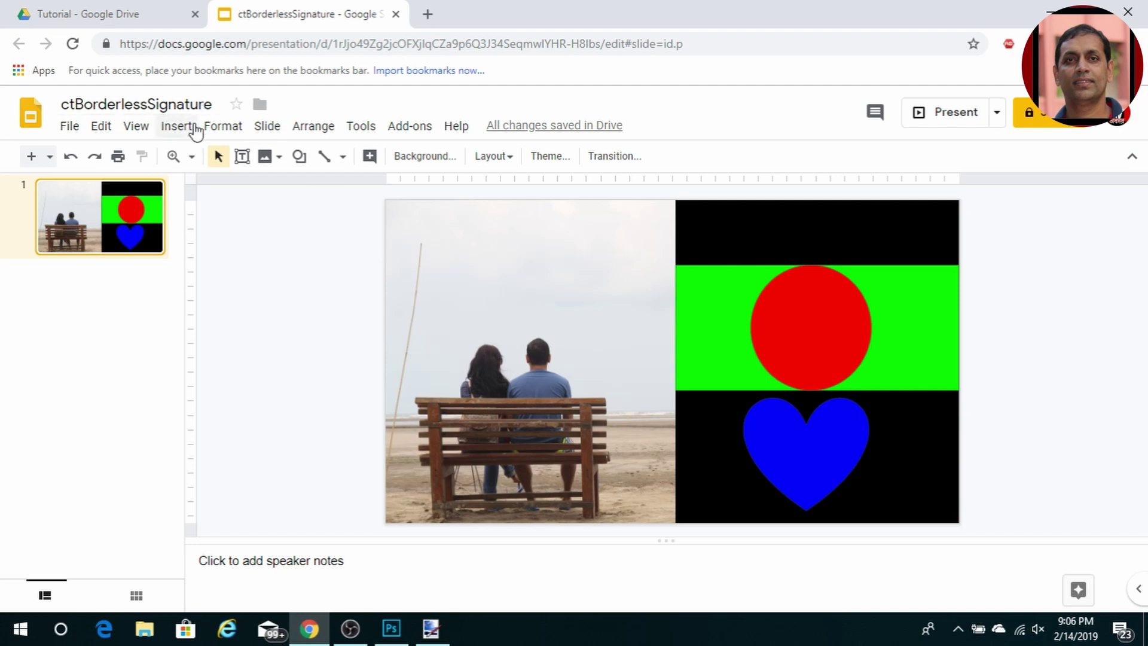
pyautogui.click(178, 127)
pyautogui.moveTo(205, 156)
pyautogui.click(354, 159)
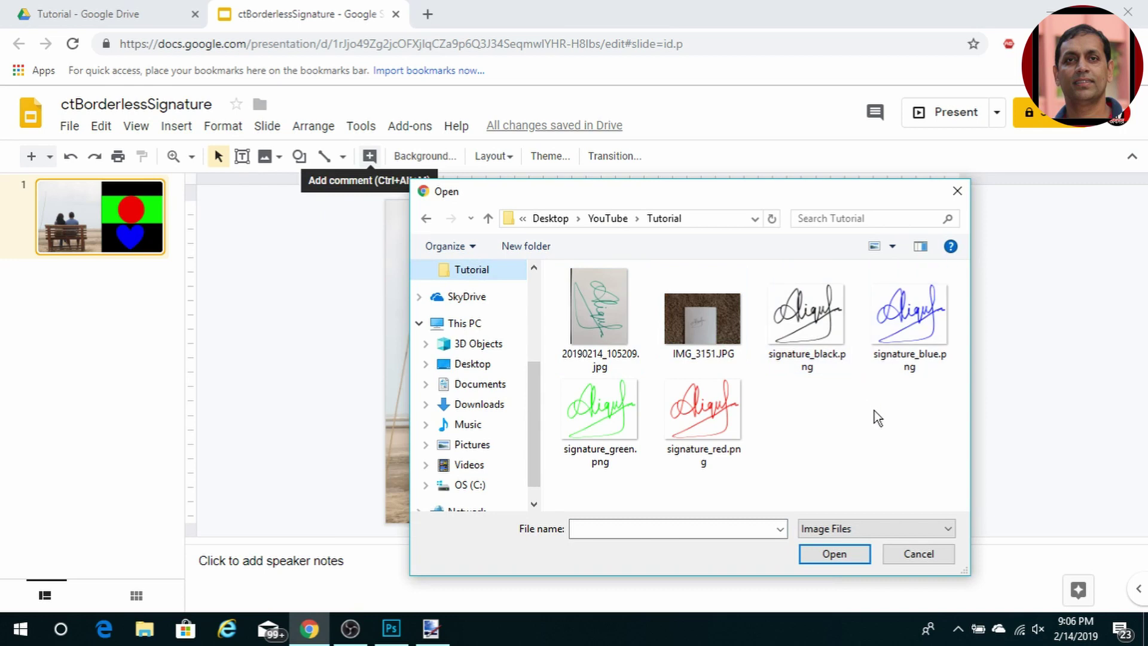
pyautogui.click(817, 317)
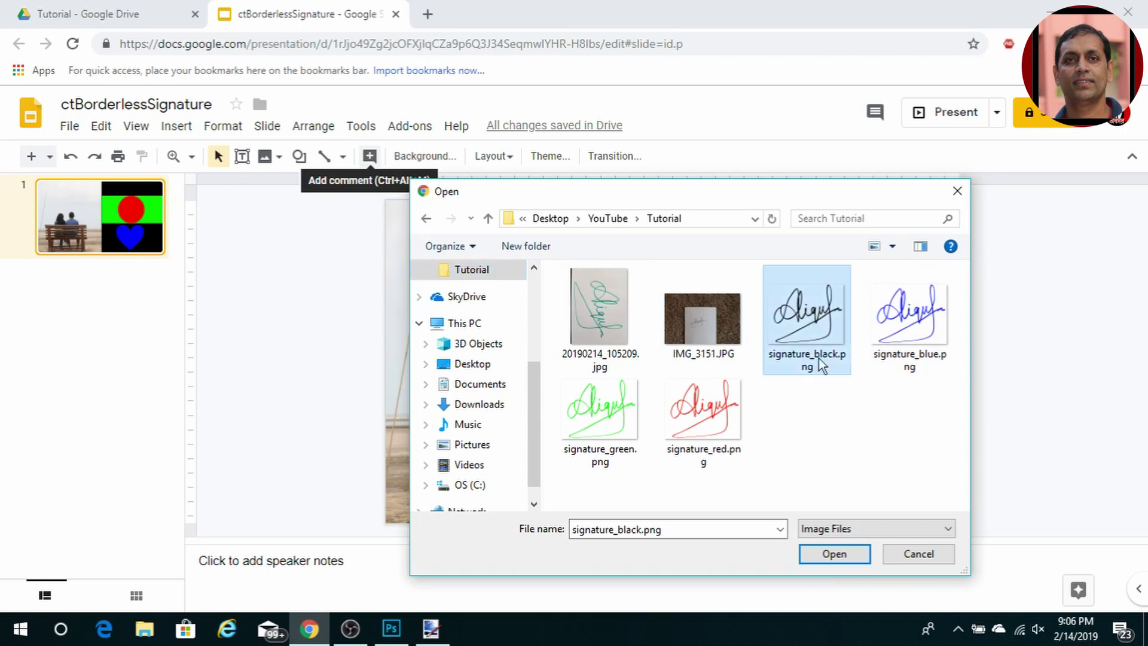
pyautogui.click(837, 554)
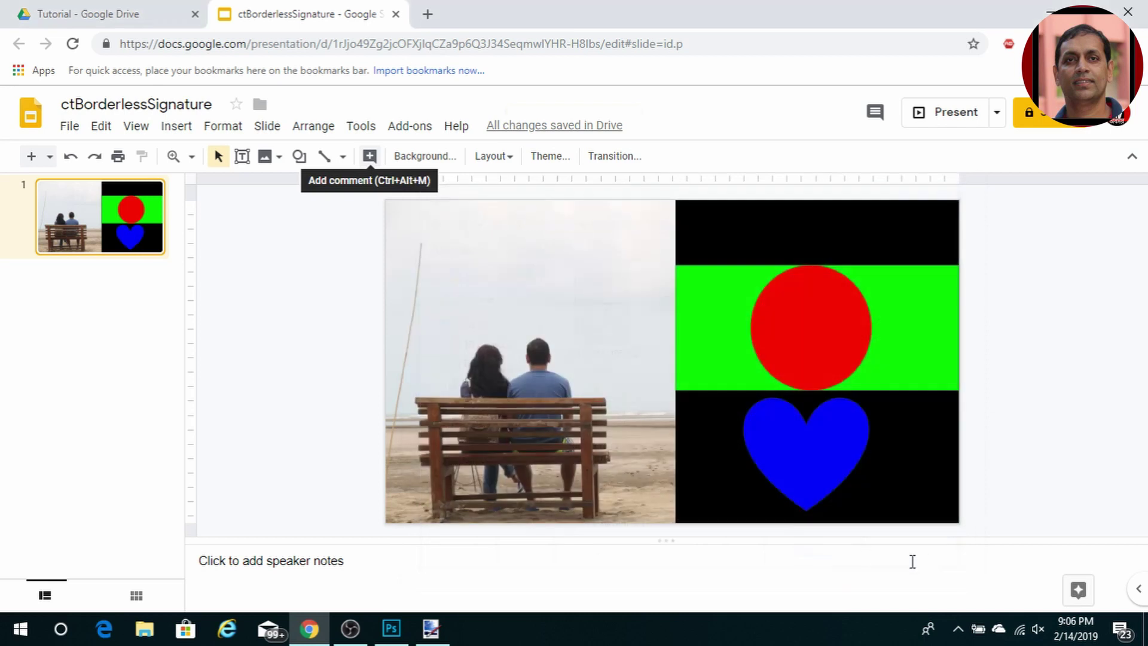
pyautogui.moveTo(927, 440)
pyautogui.mouseDown()
pyautogui.moveTo(594, 274)
pyautogui.moveTo(616, 260)
pyautogui.mouseUp()
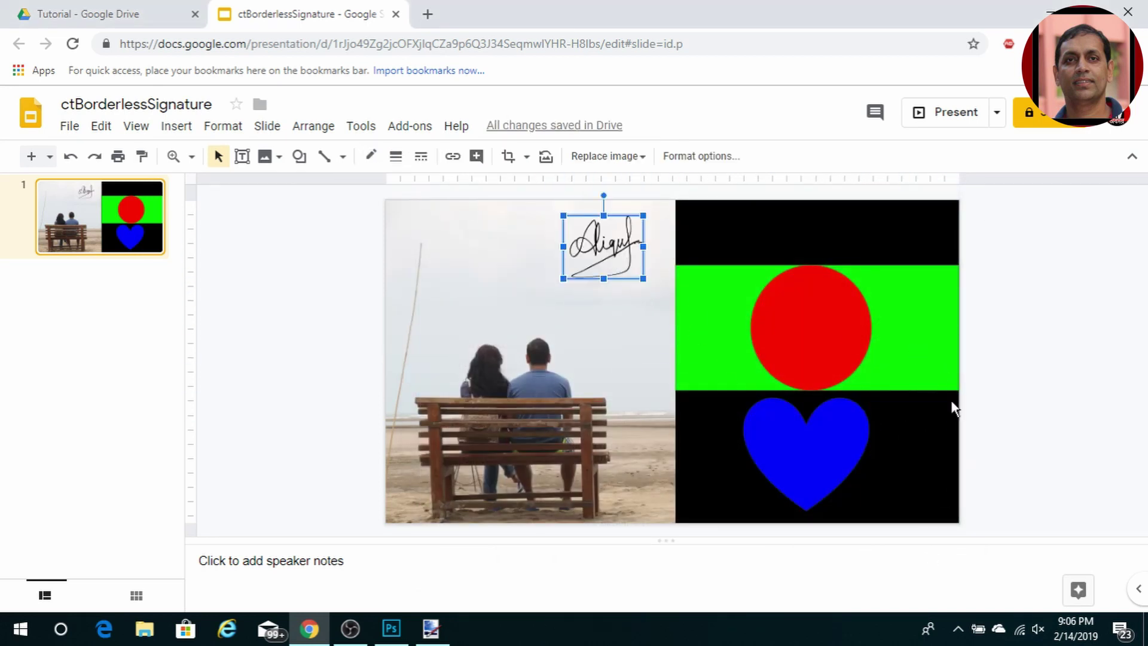
# Open the black signature's recolor options, move it onto the black area above the green band and recolor it as Negative.
pyautogui.click(702, 157)
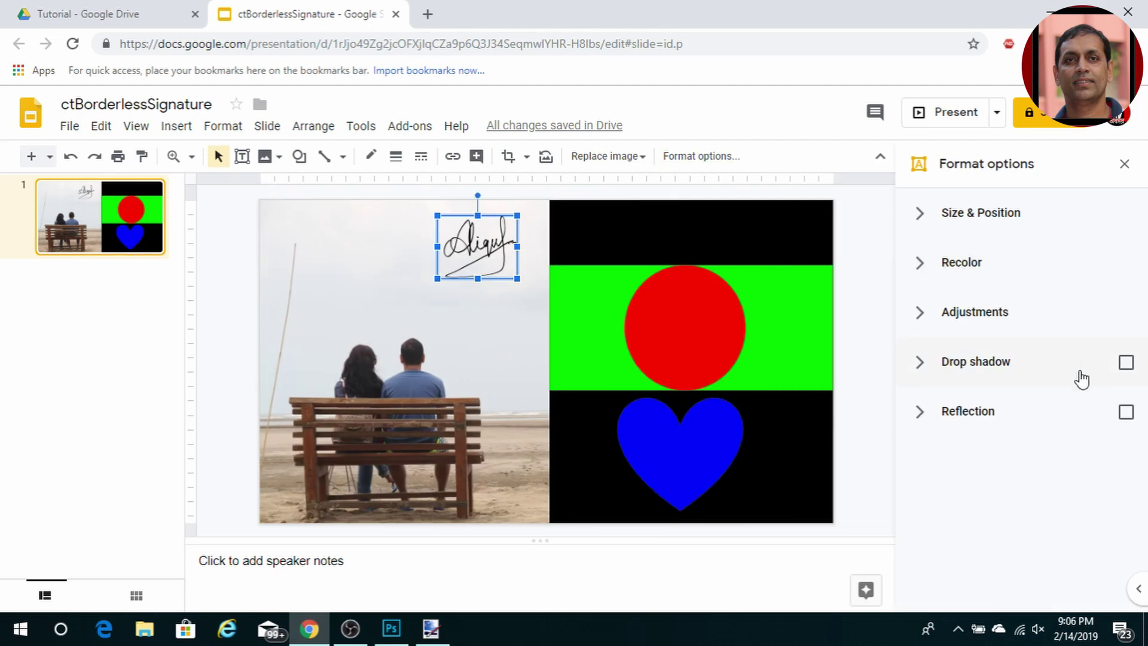
pyautogui.click(957, 265)
pyautogui.click(966, 311)
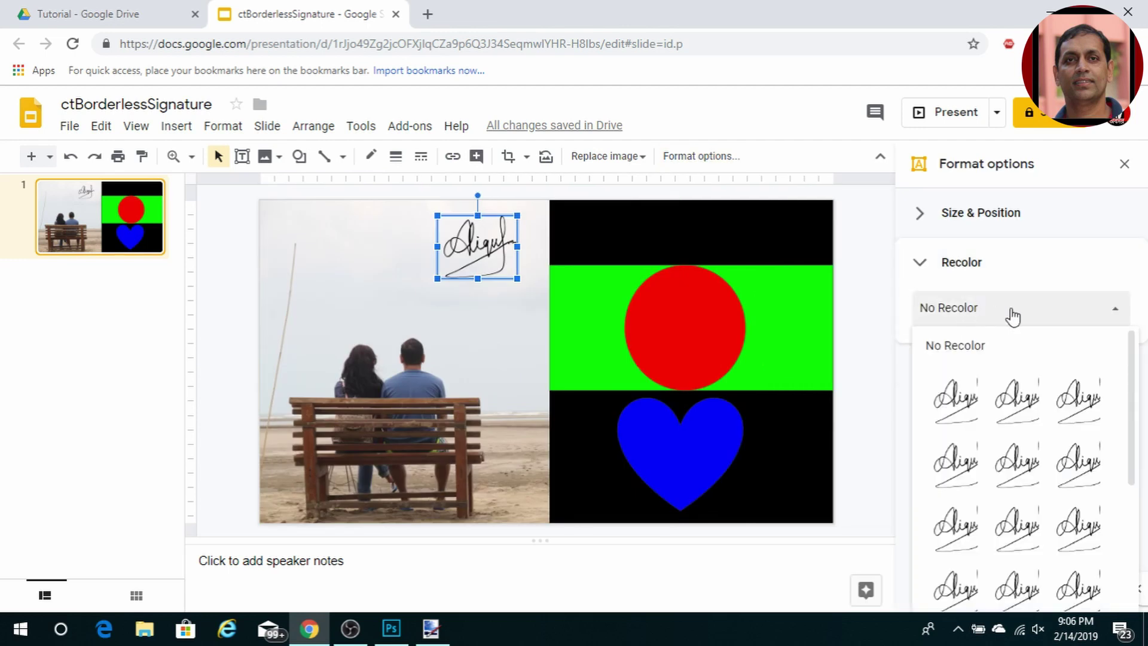
pyautogui.scroll(-2, 1046, 469)
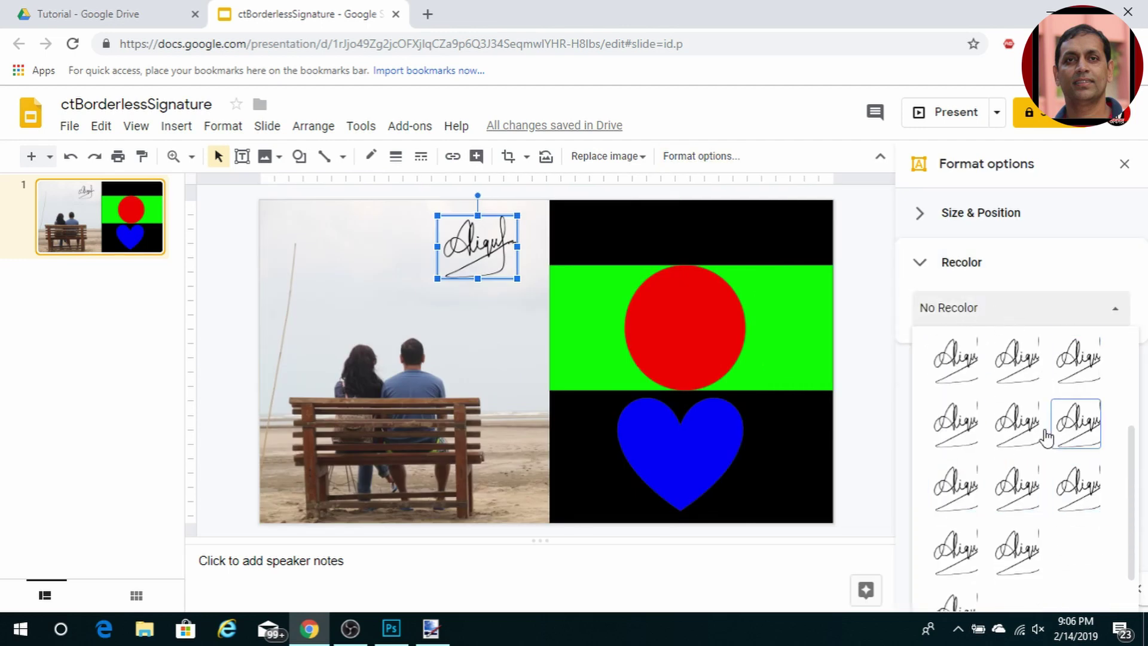
pyautogui.scroll(-1, 1047, 475)
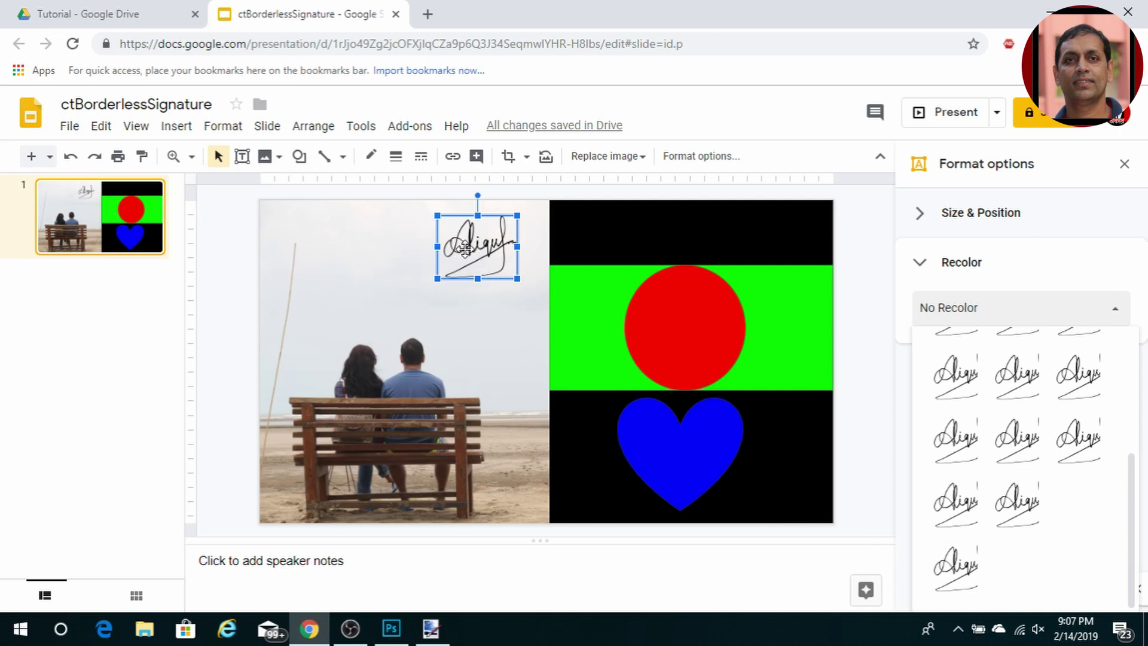
pyautogui.moveTo(465, 248)
pyautogui.mouseDown()
pyautogui.moveTo(741, 420)
pyautogui.moveTo(762, 464)
pyautogui.moveTo(776, 465)
pyautogui.moveTo(772, 226)
pyautogui.moveTo(772, 236)
pyautogui.mouseUp()
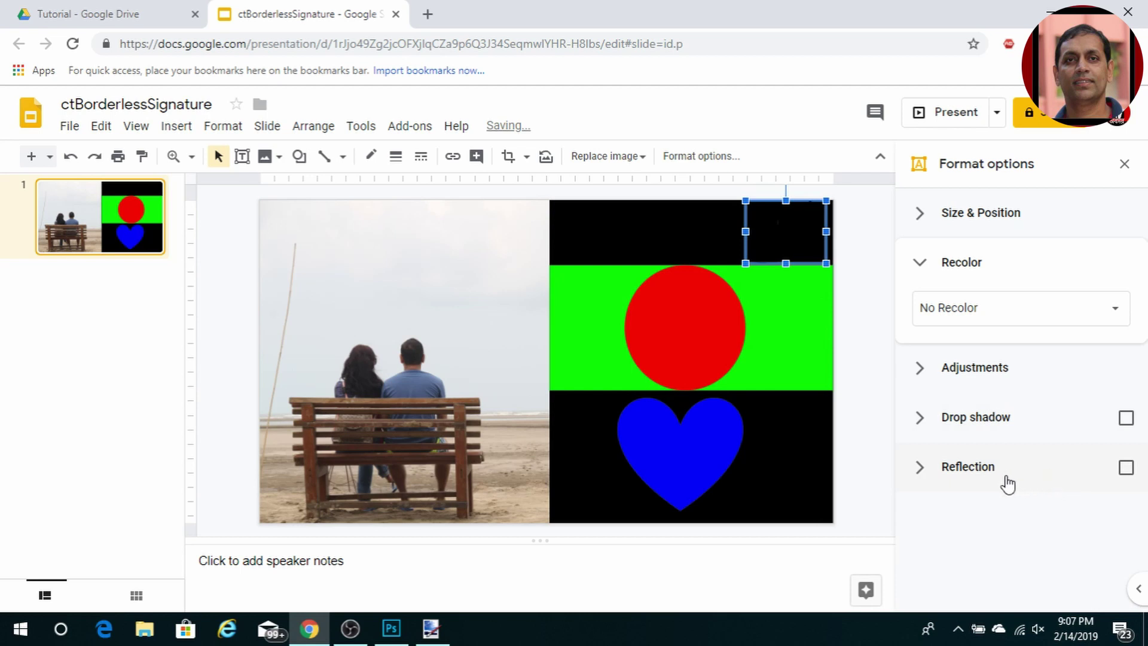
pyautogui.click(1085, 317)
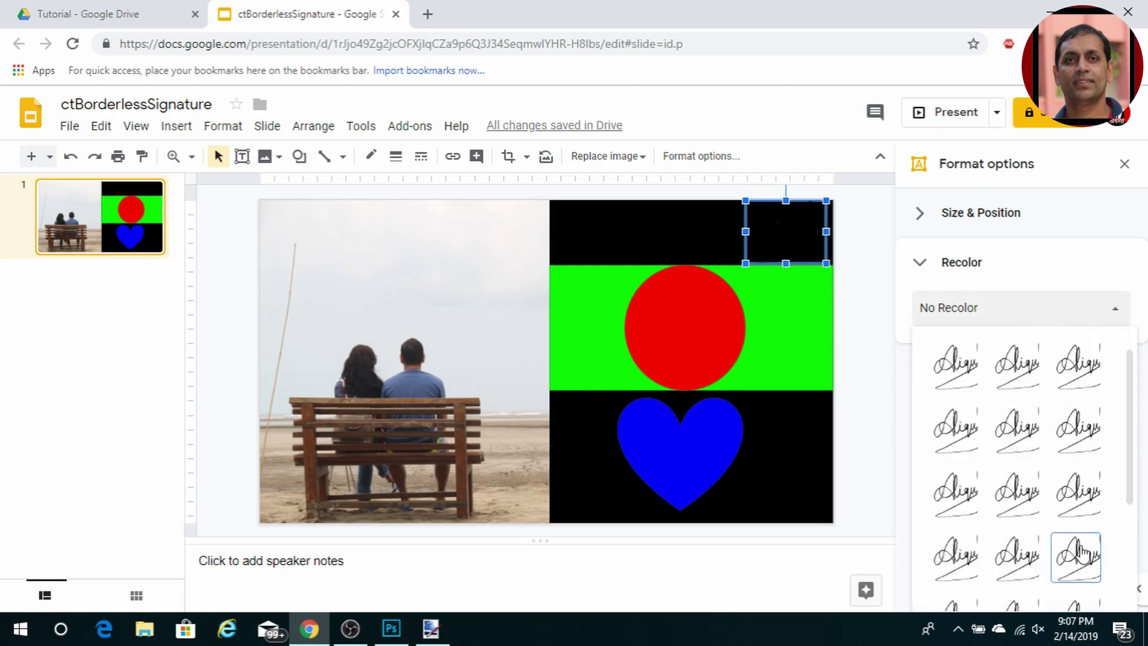
pyautogui.scroll(-3, 1086, 538)
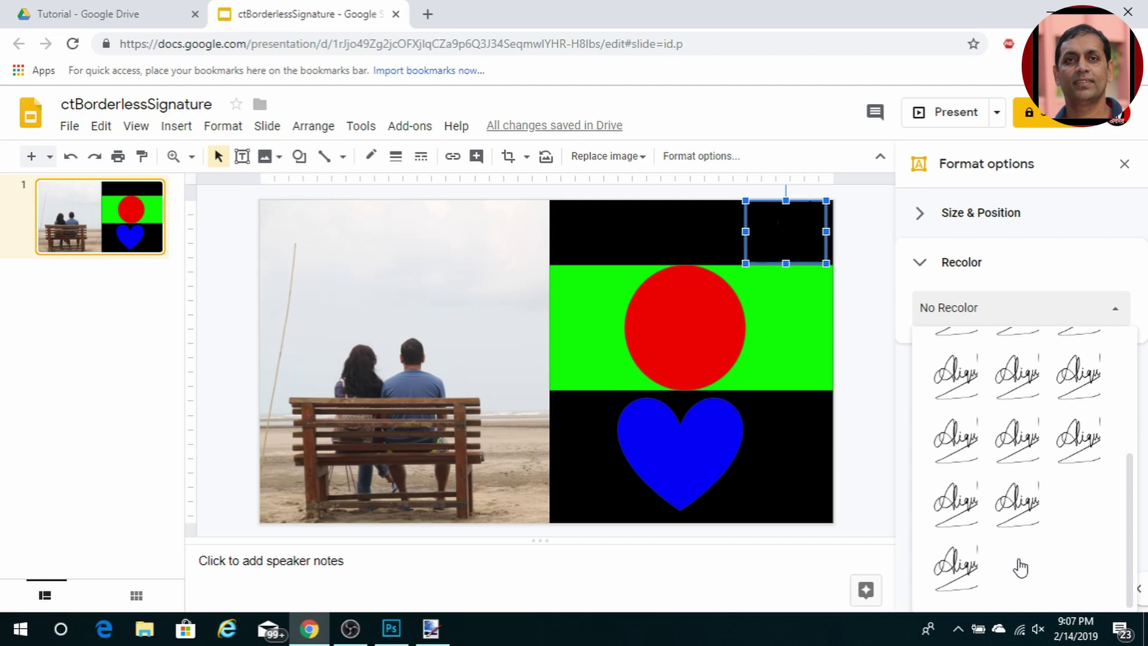
pyautogui.click(1018, 562)
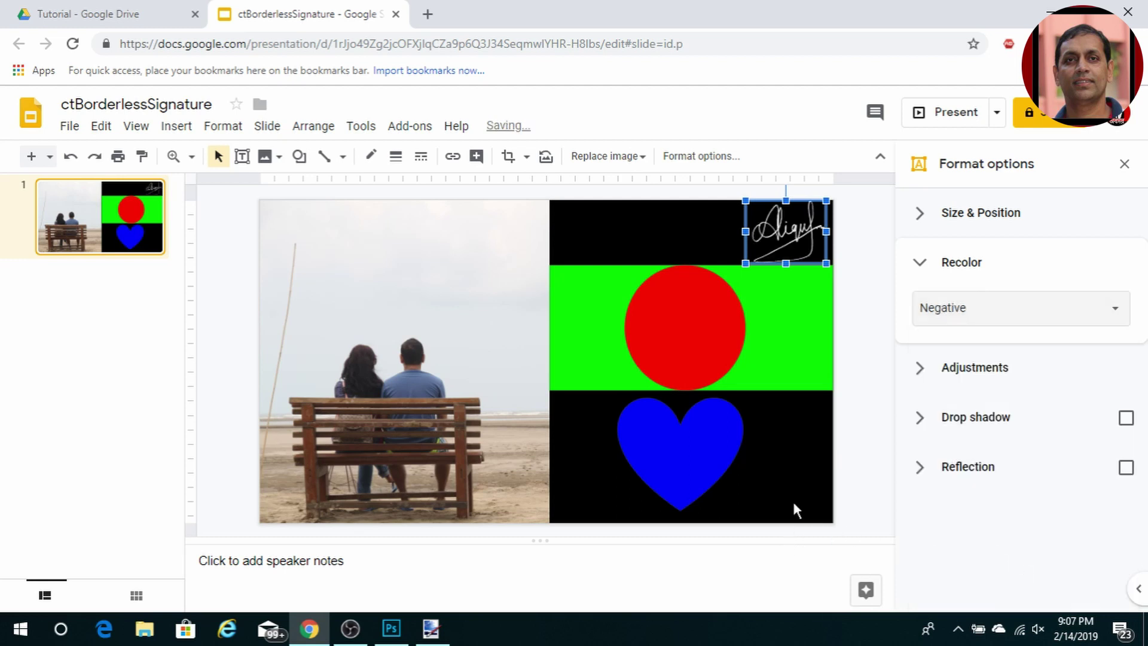
pyautogui.click(859, 443)
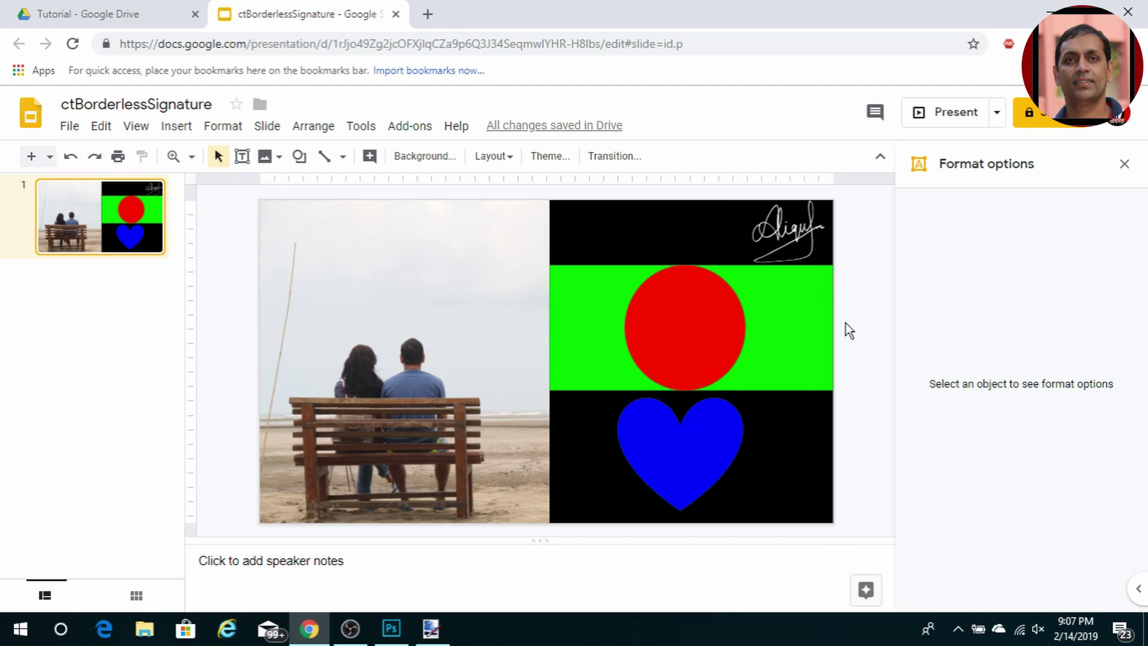
# Insert signature_blue.png from the computer into the slide.
pyautogui.click(179, 133)
pyautogui.moveTo(331, 160)
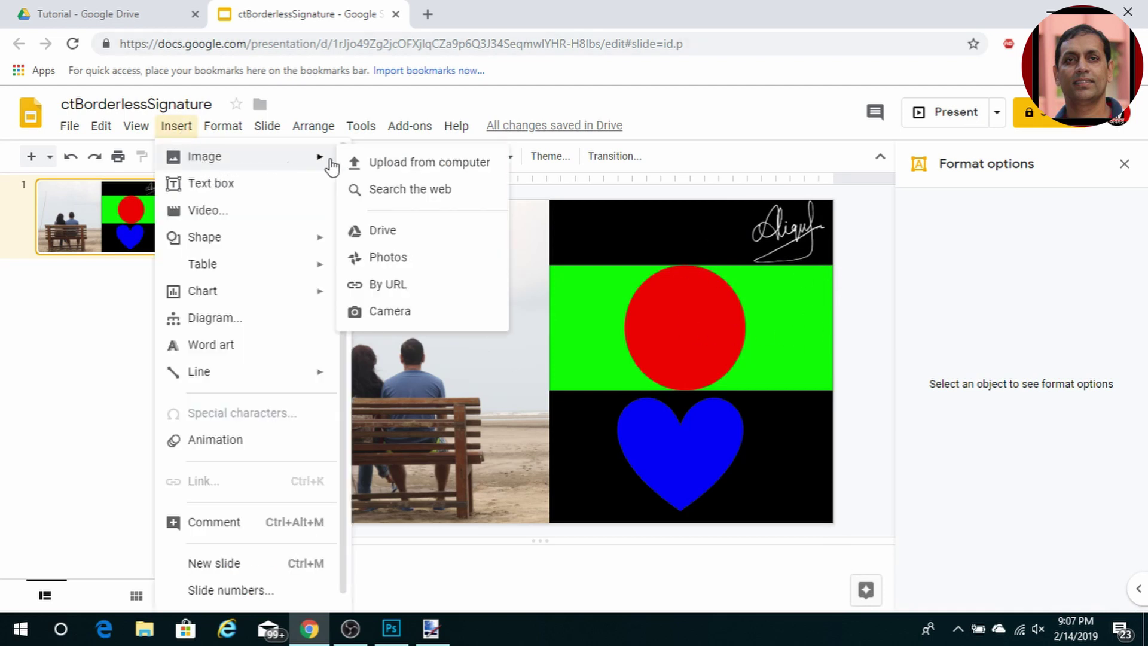
pyautogui.click(380, 163)
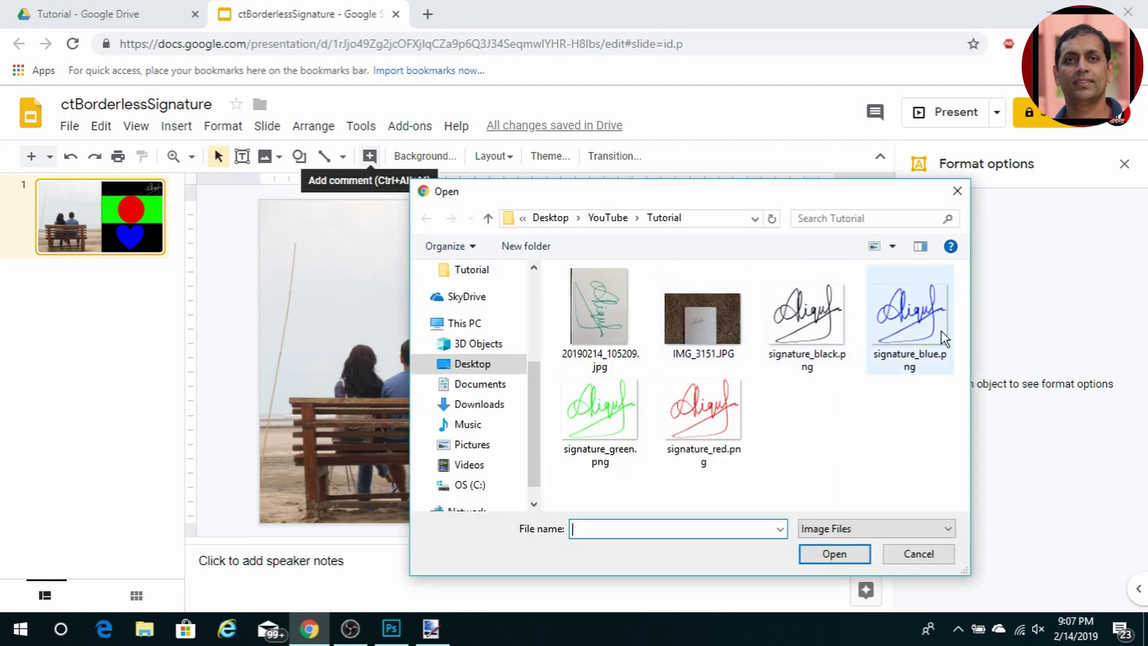
pyautogui.click(908, 312)
pyautogui.click(837, 555)
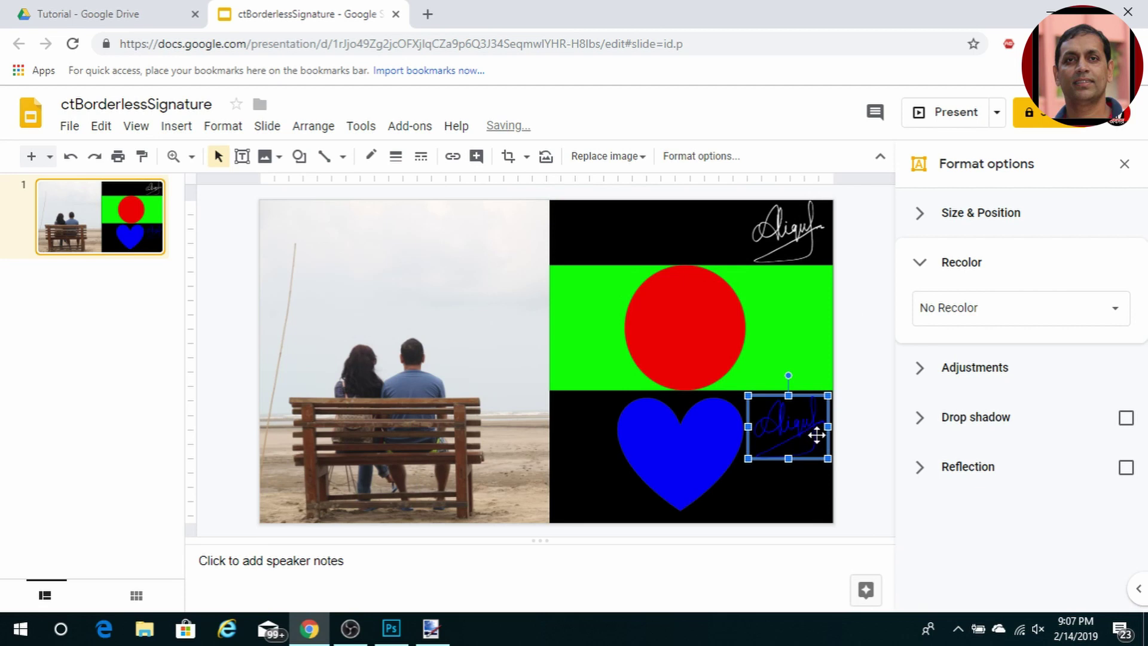
# Try the blue signature over the green band and the red circle, and place it in the beach photo's upper-right corner.
pyautogui.moveTo(804, 436)
pyautogui.mouseDown()
pyautogui.moveTo(792, 391)
pyautogui.moveTo(806, 318)
pyautogui.mouseUp()
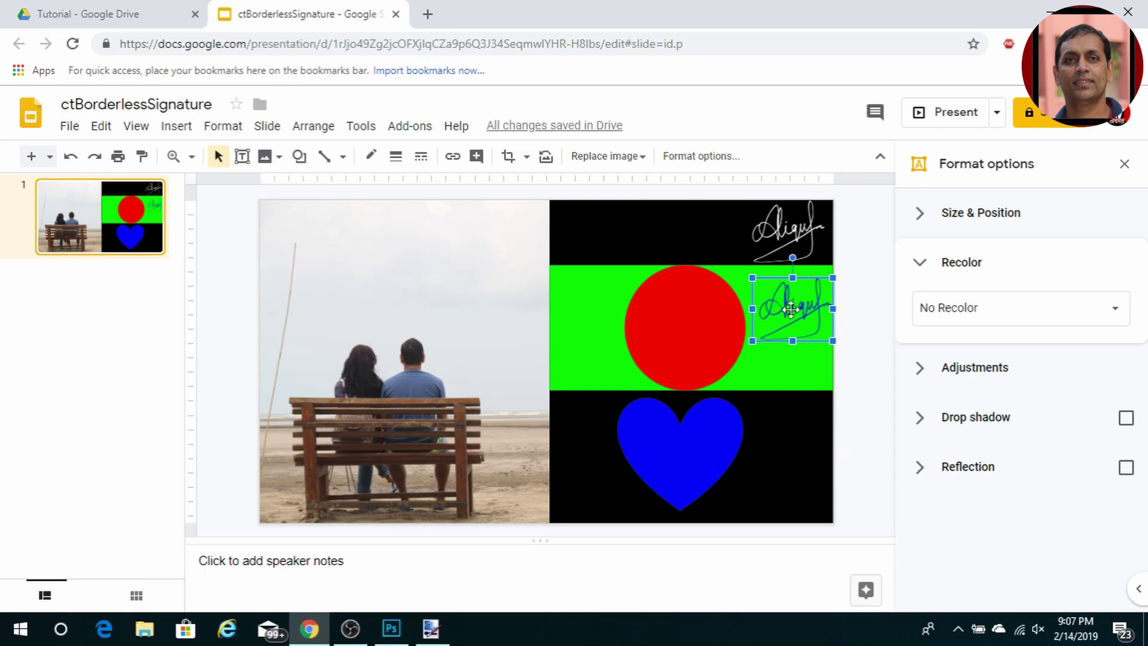
pyautogui.moveTo(790, 309)
pyautogui.mouseDown()
pyautogui.moveTo(482, 264)
pyautogui.moveTo(680, 320)
pyautogui.mouseUp()
pyautogui.click(765, 437)
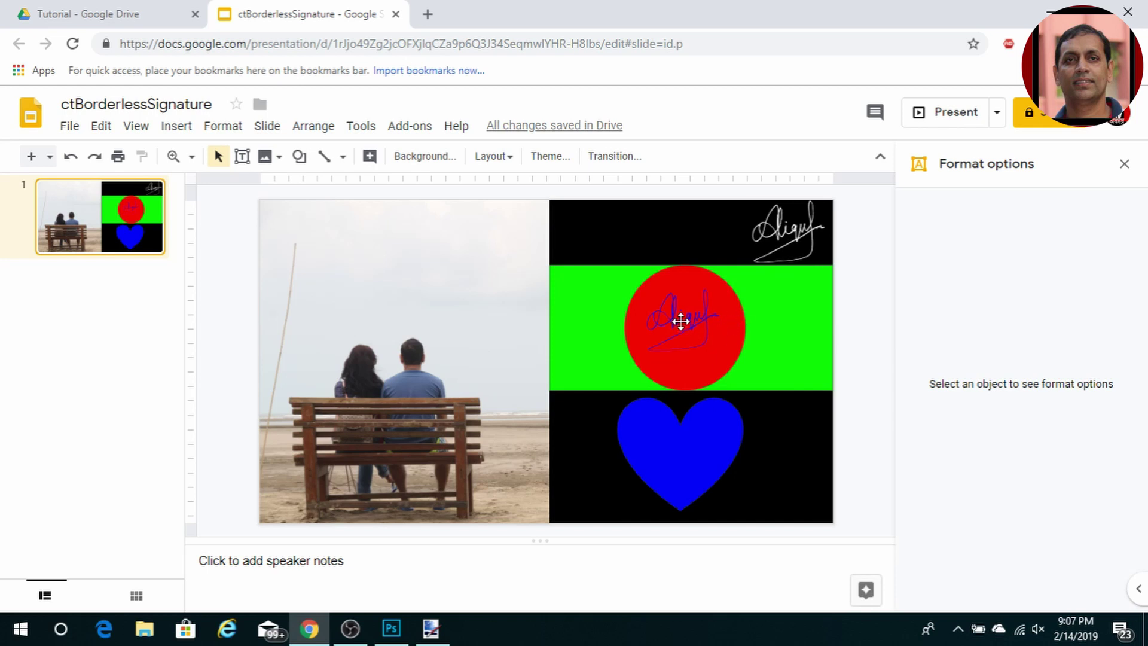
pyautogui.moveTo(683, 328)
pyautogui.mouseDown()
pyautogui.moveTo(507, 287)
pyautogui.moveTo(489, 250)
pyautogui.mouseUp()
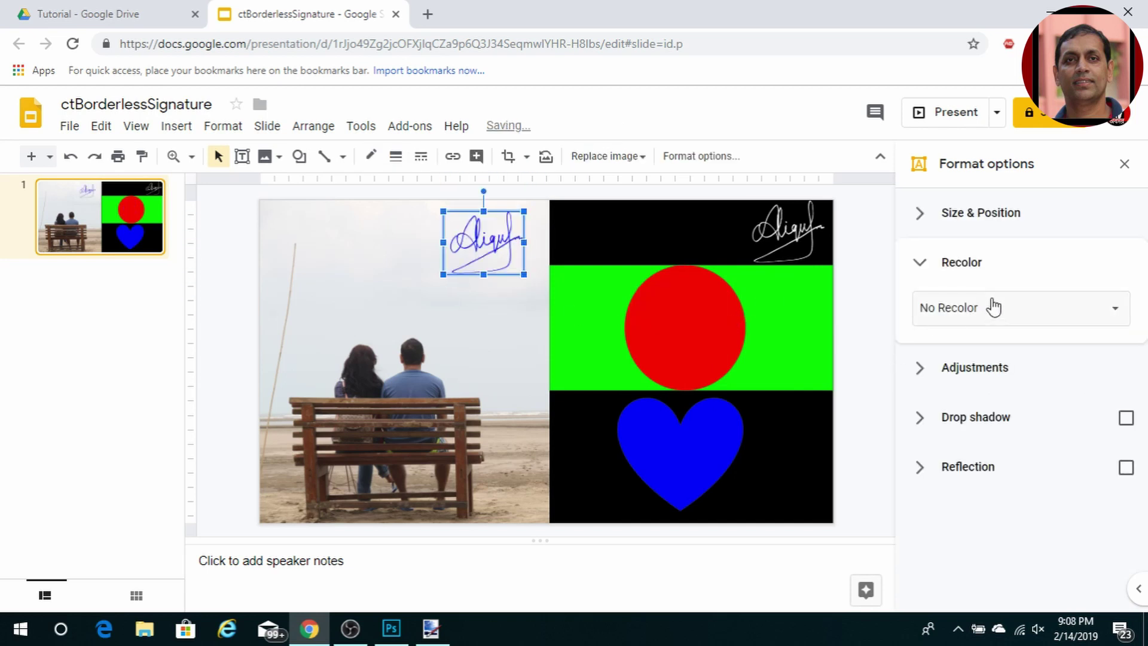
# Recolor the blue signature on the beach photo as Sepia and look through the other recolor presets.
pyautogui.click(1038, 321)
pyautogui.scroll(-2, 1052, 425)
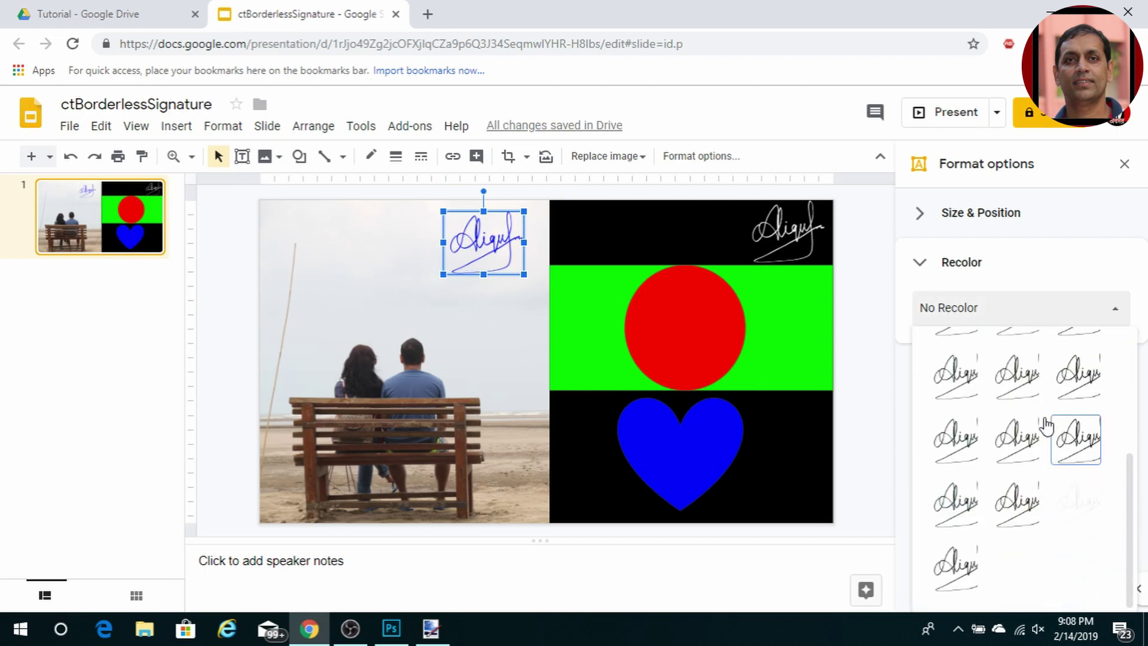
pyautogui.click(963, 568)
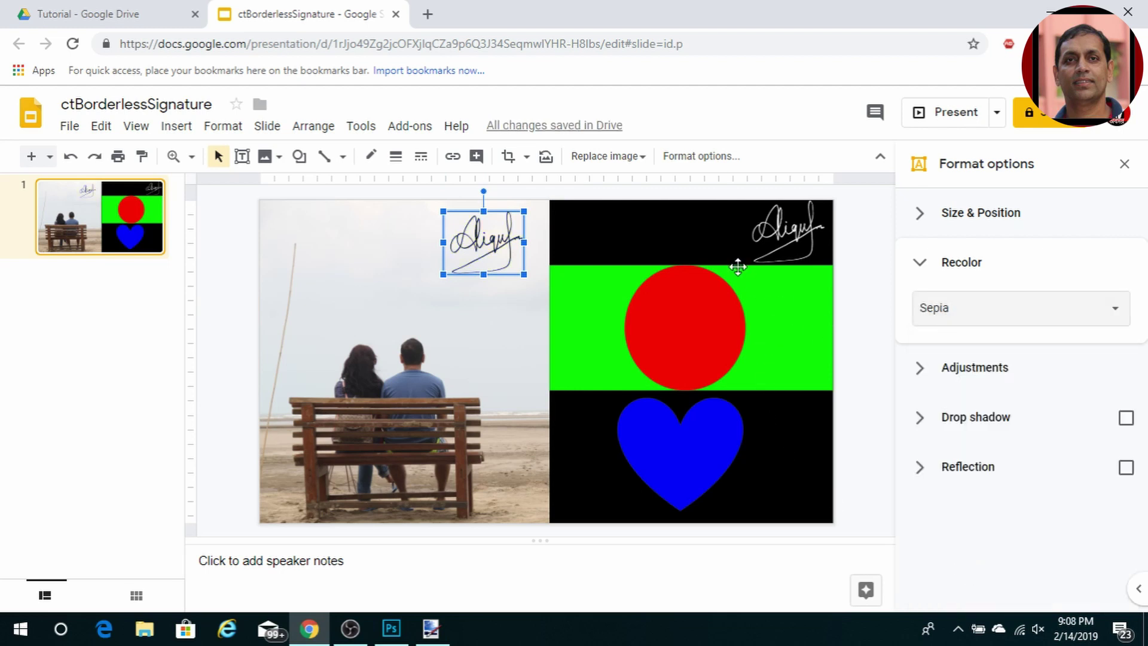
pyautogui.click(1116, 310)
pyautogui.scroll(-1, 1027, 481)
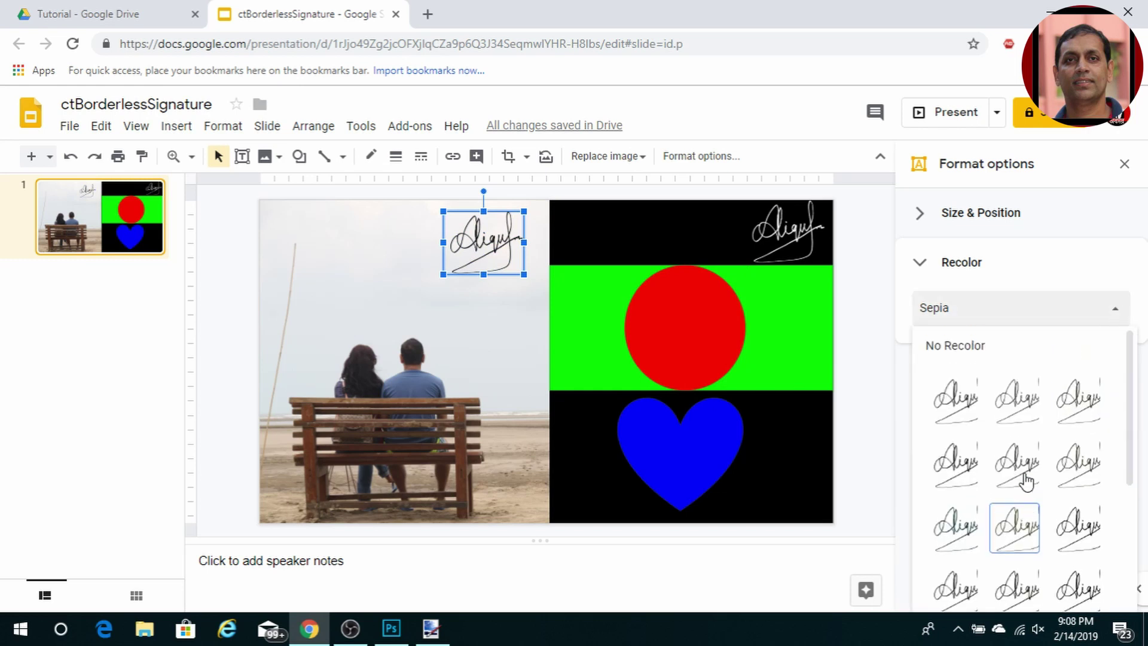
pyautogui.scroll(-3, 1026, 481)
pyautogui.scroll(3, 1023, 473)
pyautogui.scroll(-1, 1056, 463)
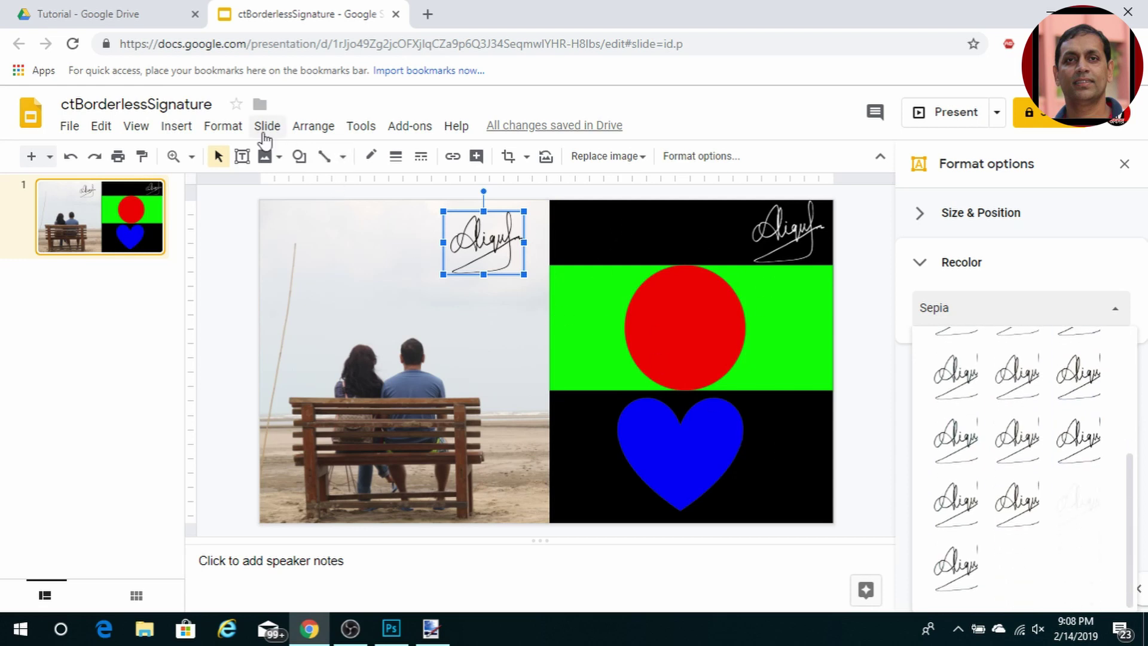
# Insert signature_green.png from the computer and place it on the blue heart.
pyautogui.click(173, 128)
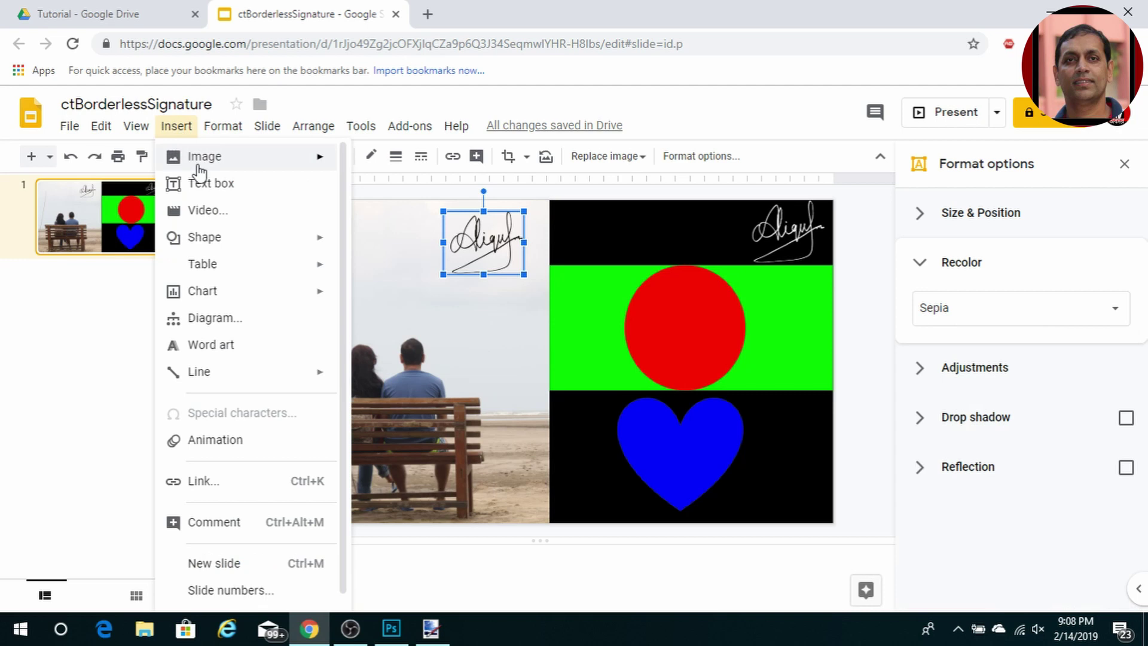
pyautogui.moveTo(199, 156)
pyautogui.click(411, 163)
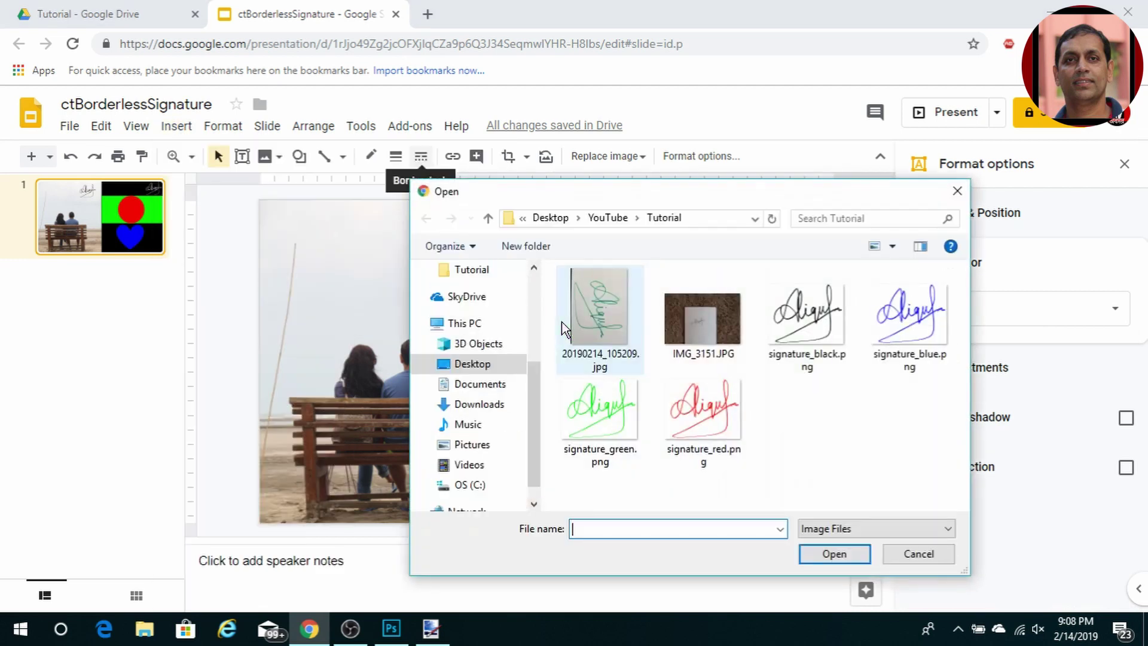
pyautogui.click(587, 419)
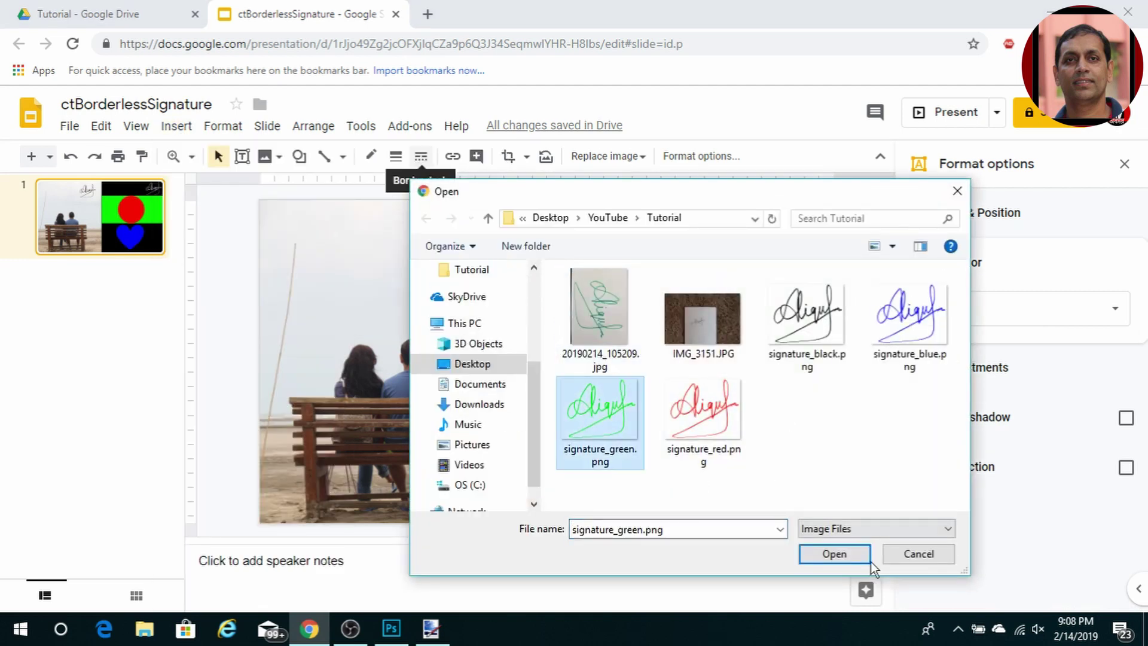
pyautogui.click(819, 554)
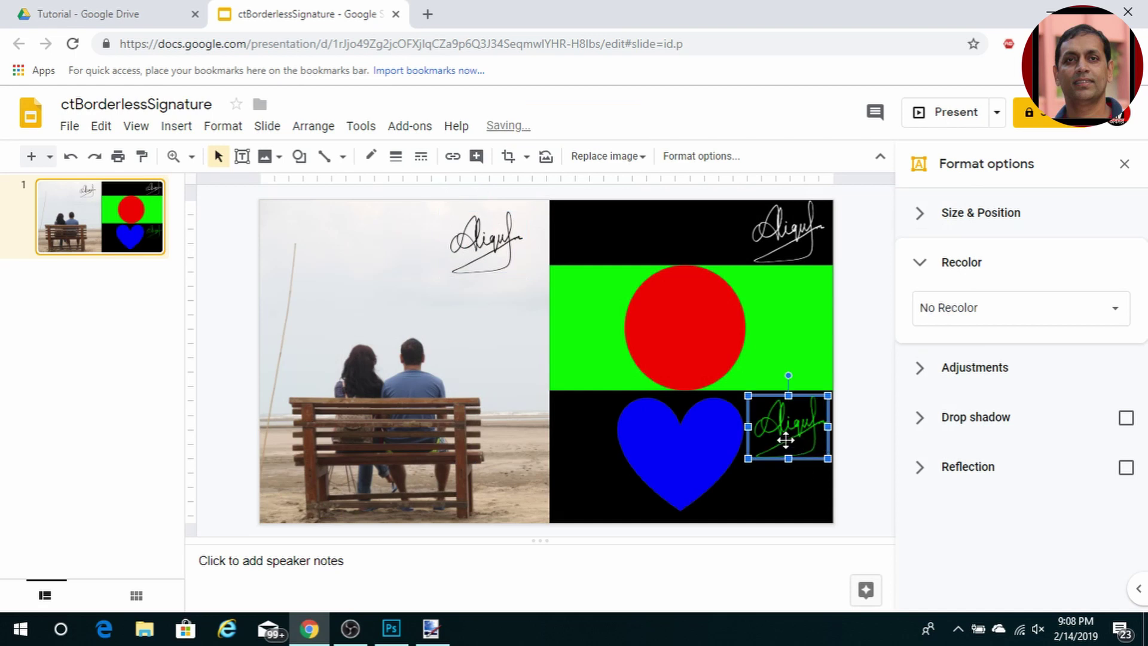
pyautogui.moveTo(789, 441); pyautogui.dragTo(685, 466)
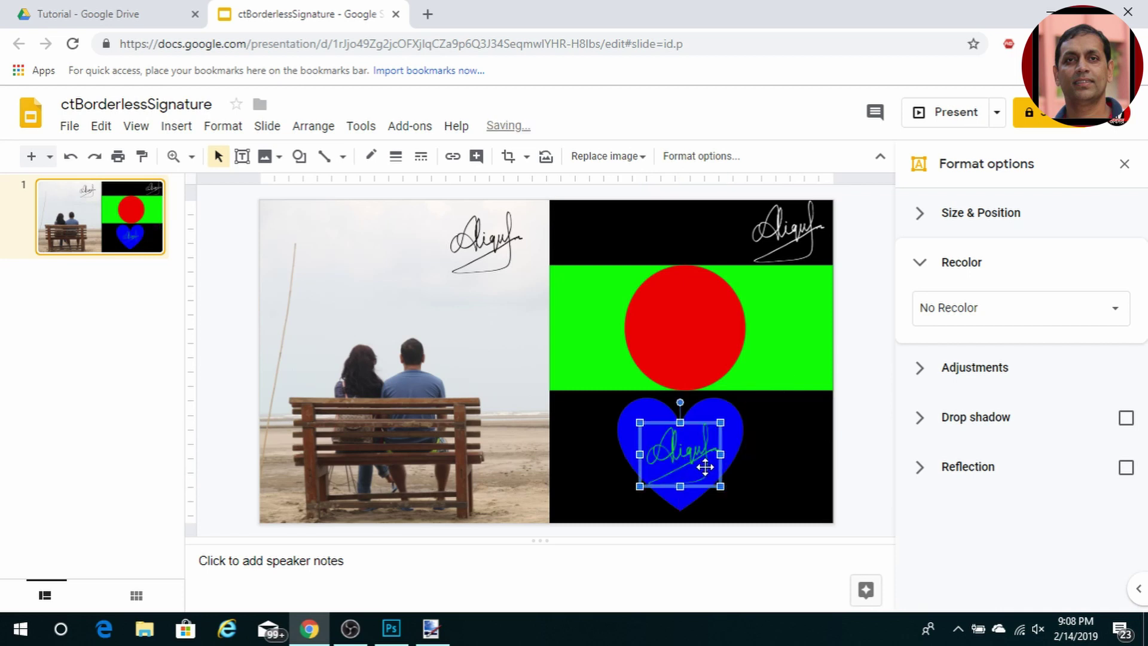
pyautogui.click(773, 493)
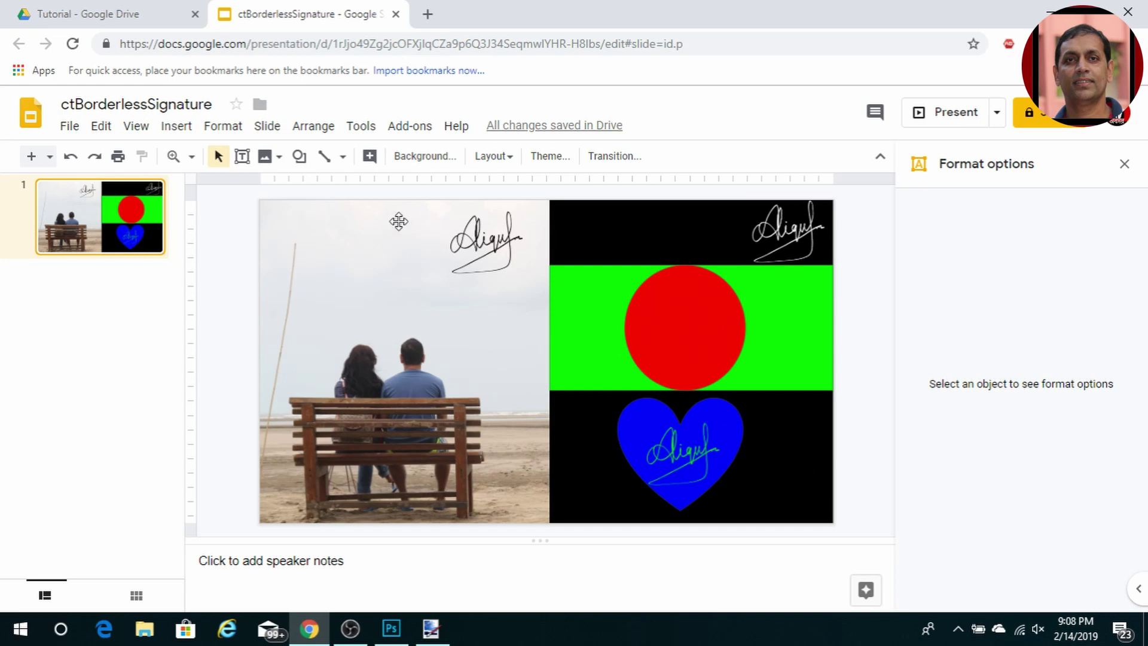
# Insert signature_red.png from the computer into the slide.
pyautogui.click(177, 126)
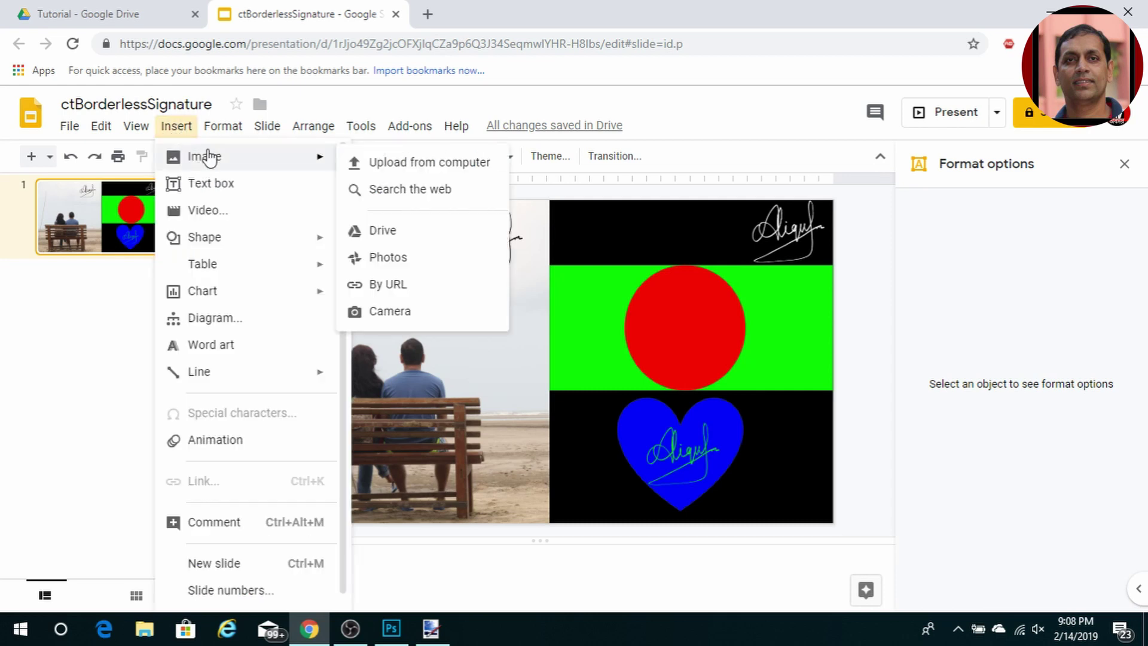
pyautogui.moveTo(317, 157)
pyautogui.click(412, 159)
pyautogui.click(739, 430)
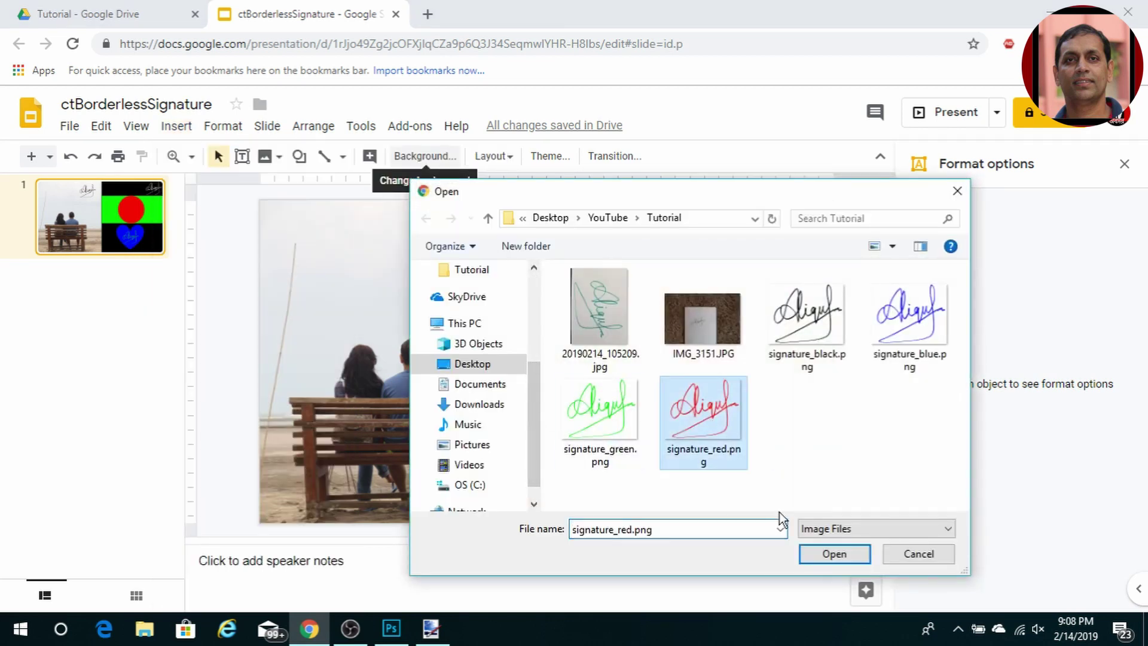
pyautogui.click(825, 555)
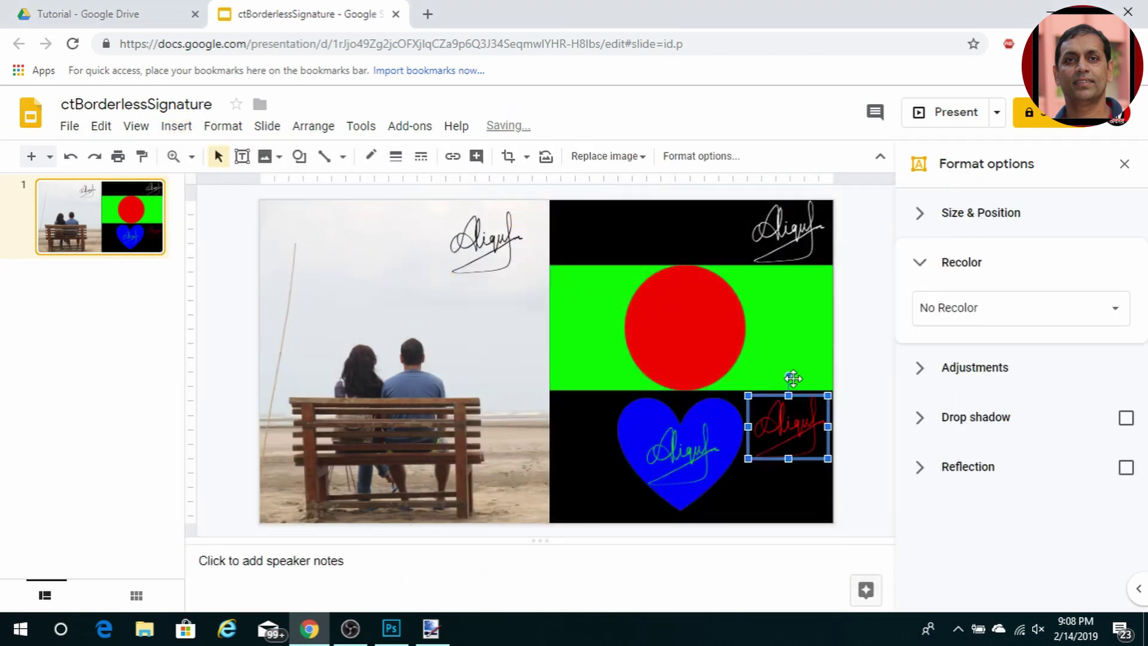
# Look through the recolor presets for the red signature and recolor it as Light 6.
pyautogui.click(1086, 310)
pyautogui.scroll(-1, 1052, 469)
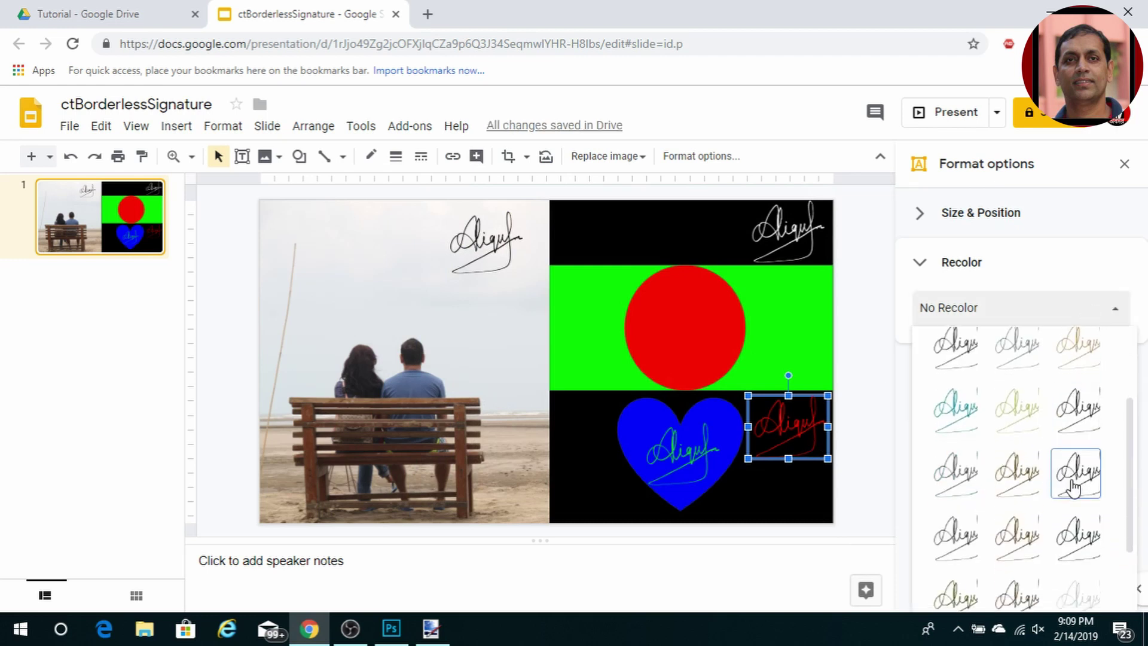
pyautogui.scroll(1, 1084, 501)
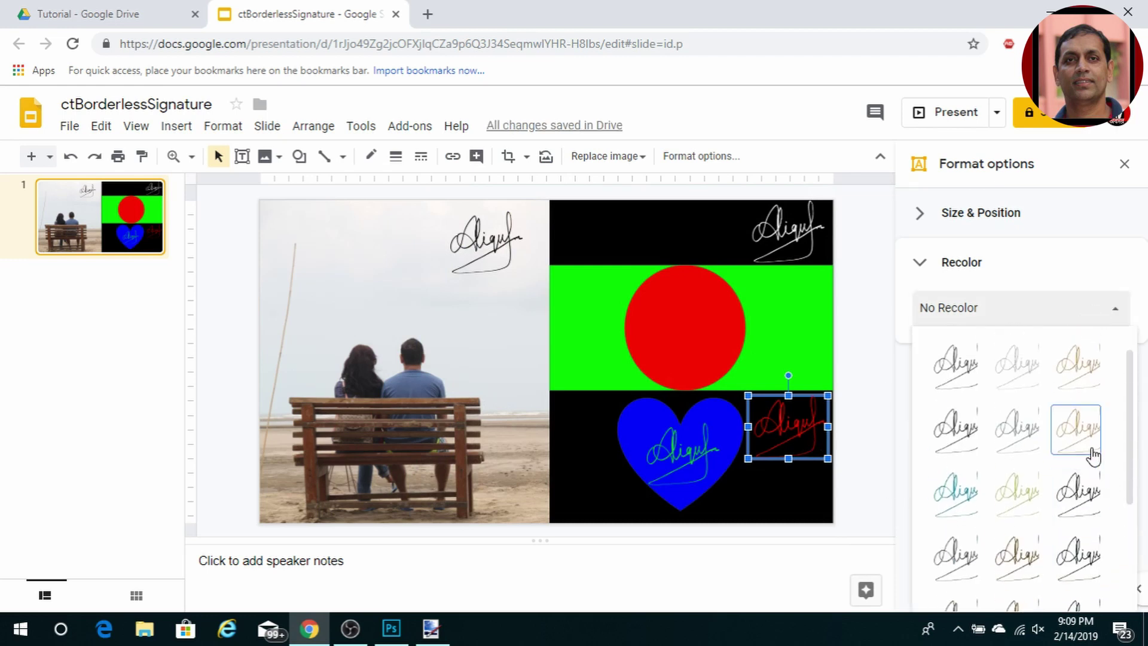
pyautogui.click(1079, 432)
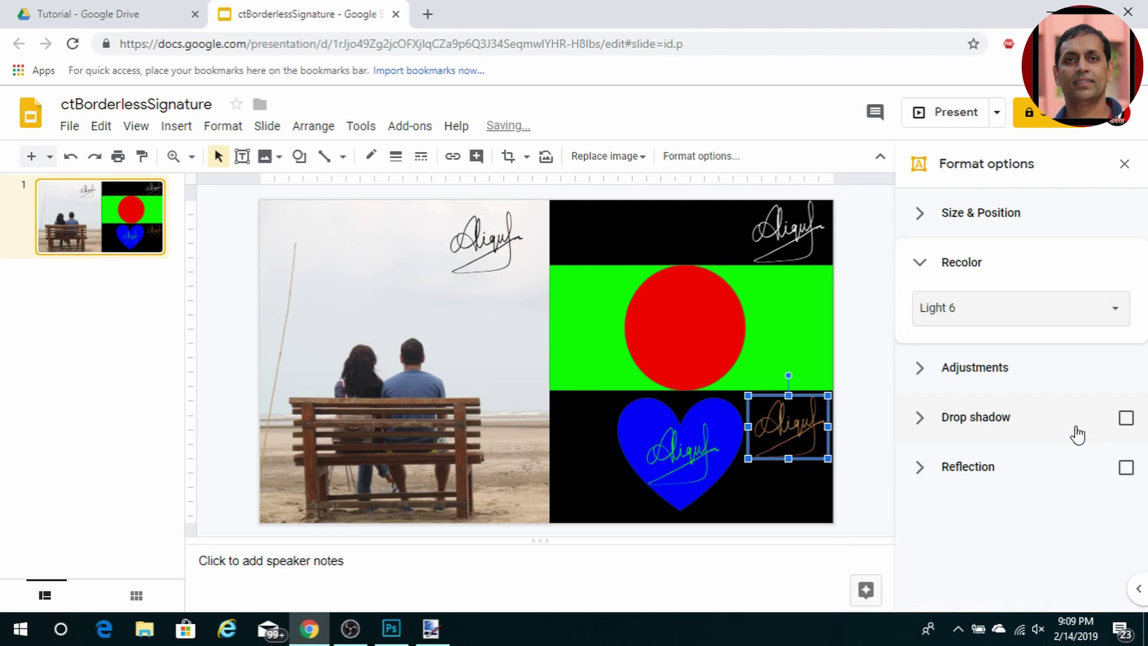
# Raise the recolored signature's brightness slightly and its contrast almost to the maximum, and place it on the red circle.
pyautogui.click(993, 367)
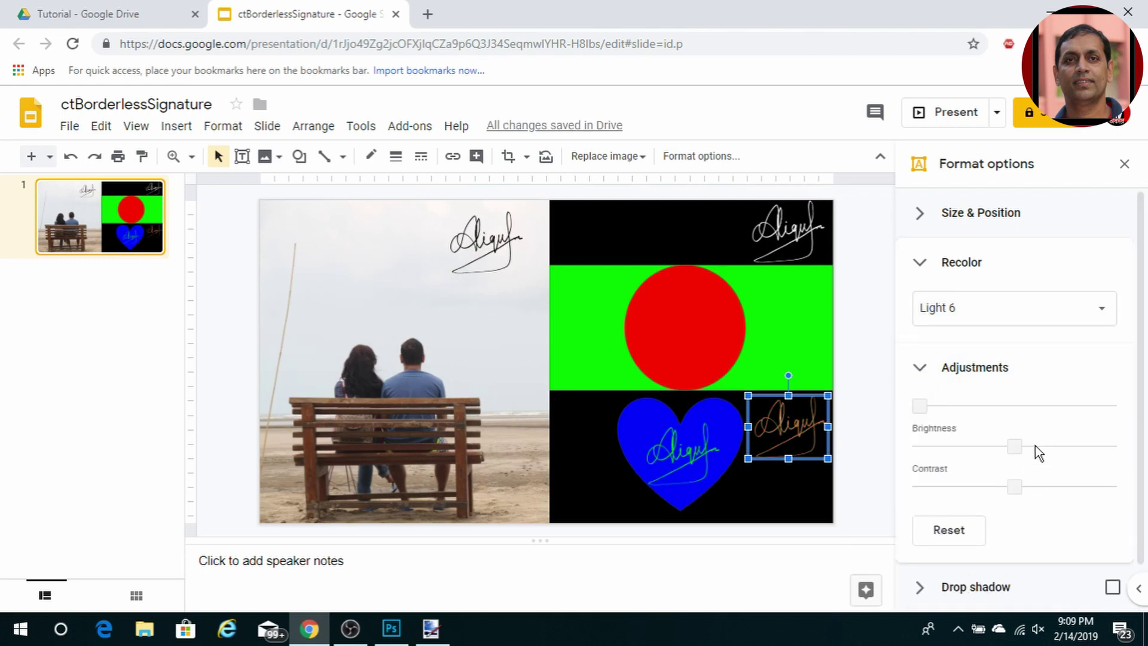
pyautogui.moveTo(1018, 466)
pyautogui.mouseDown()
pyautogui.moveTo(1043, 466)
pyautogui.moveTo(1033, 466)
pyautogui.mouseUp()
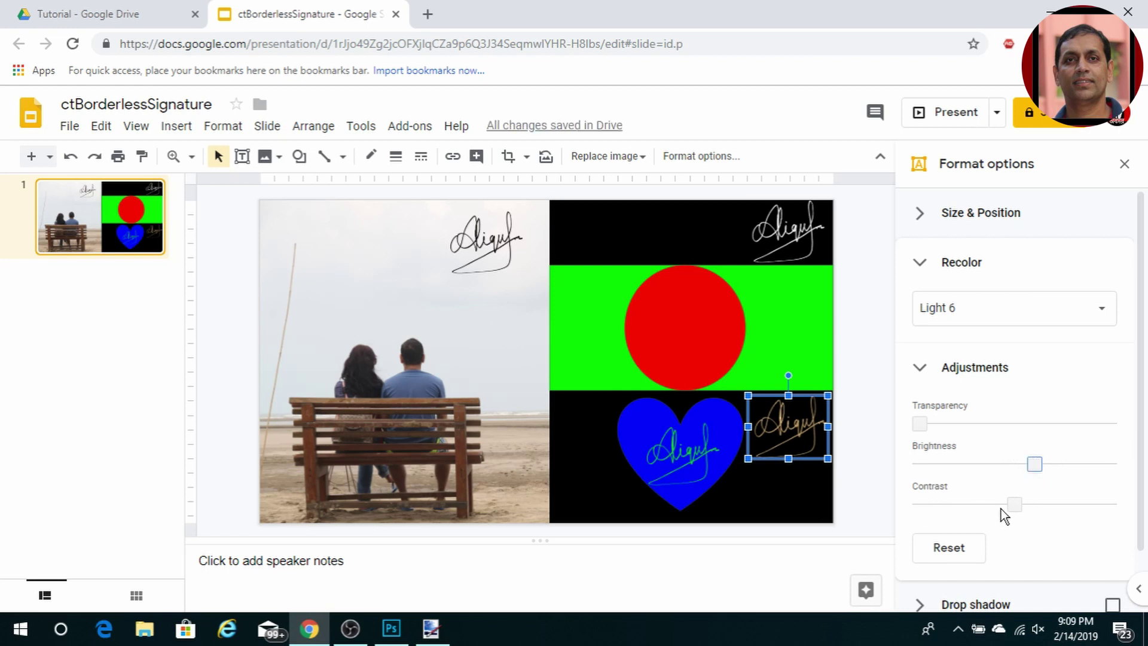
pyautogui.moveTo(1013, 505); pyautogui.dragTo(1123, 509)
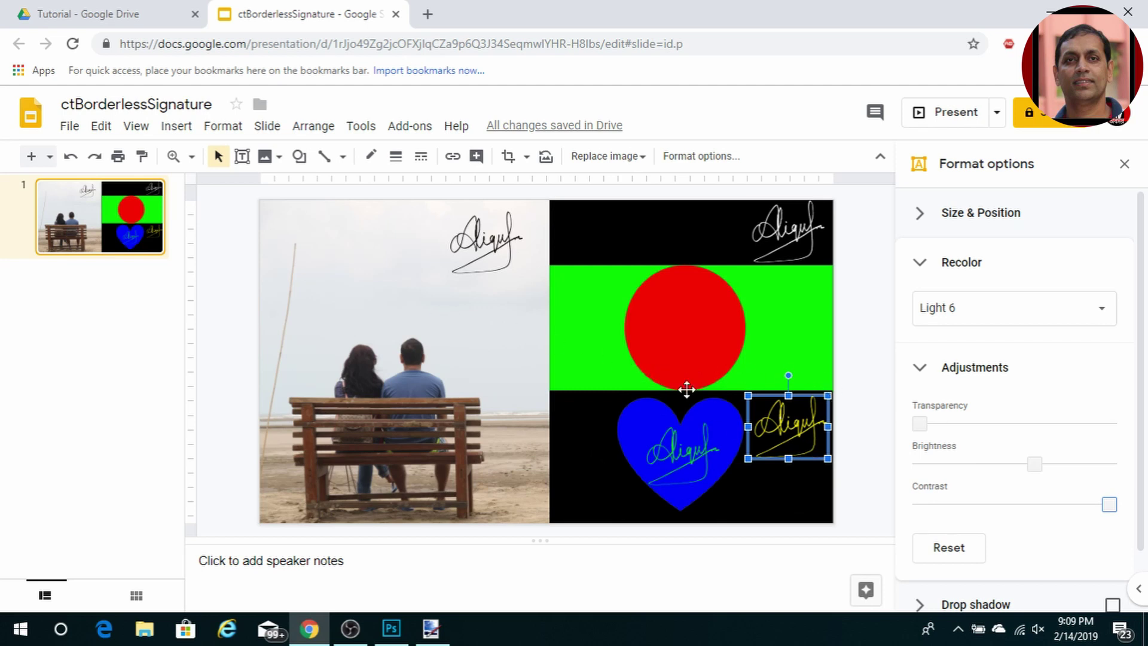
pyautogui.moveTo(819, 422)
pyautogui.mouseDown()
pyautogui.moveTo(804, 429)
pyautogui.moveTo(778, 413)
pyautogui.moveTo(686, 329)
pyautogui.moveTo(701, 331)
pyautogui.mouseUp()
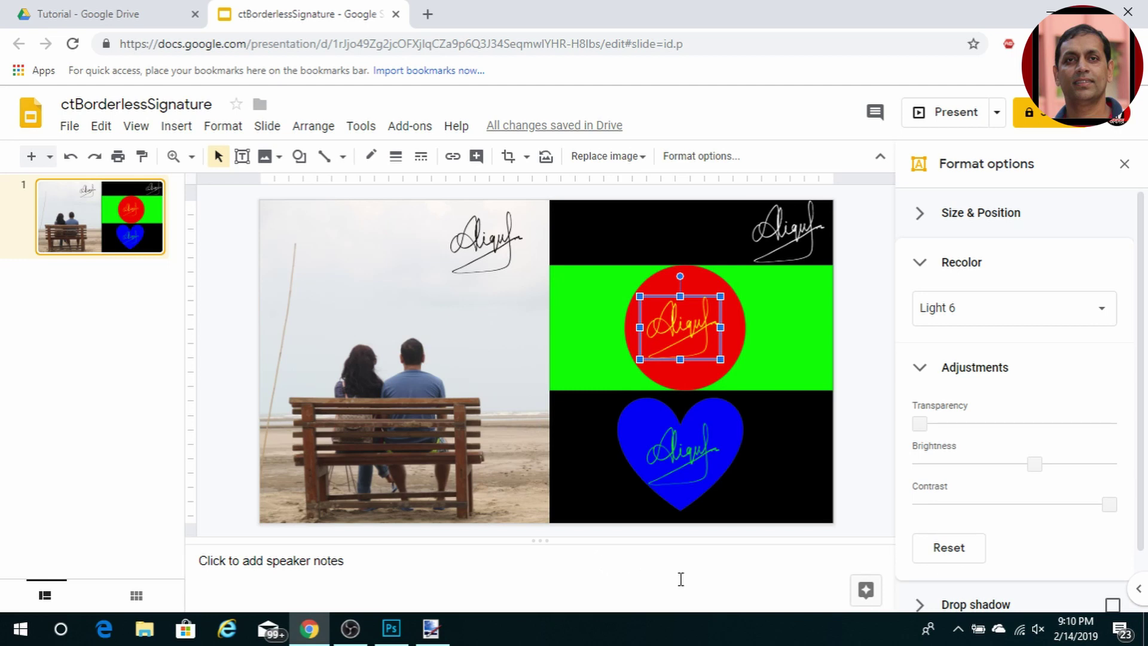
pyautogui.click(588, 551)
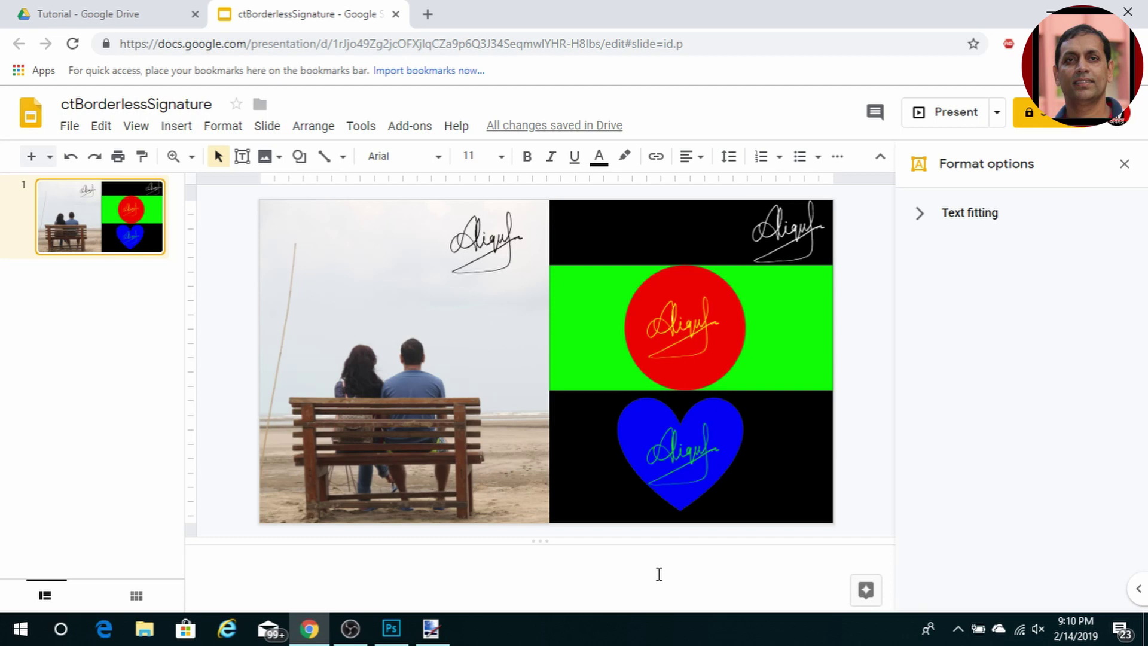
# Switch to Photoshop and crop IMG_3151.JPG closely around the signature on the white paper.
pyautogui.click(398, 637)
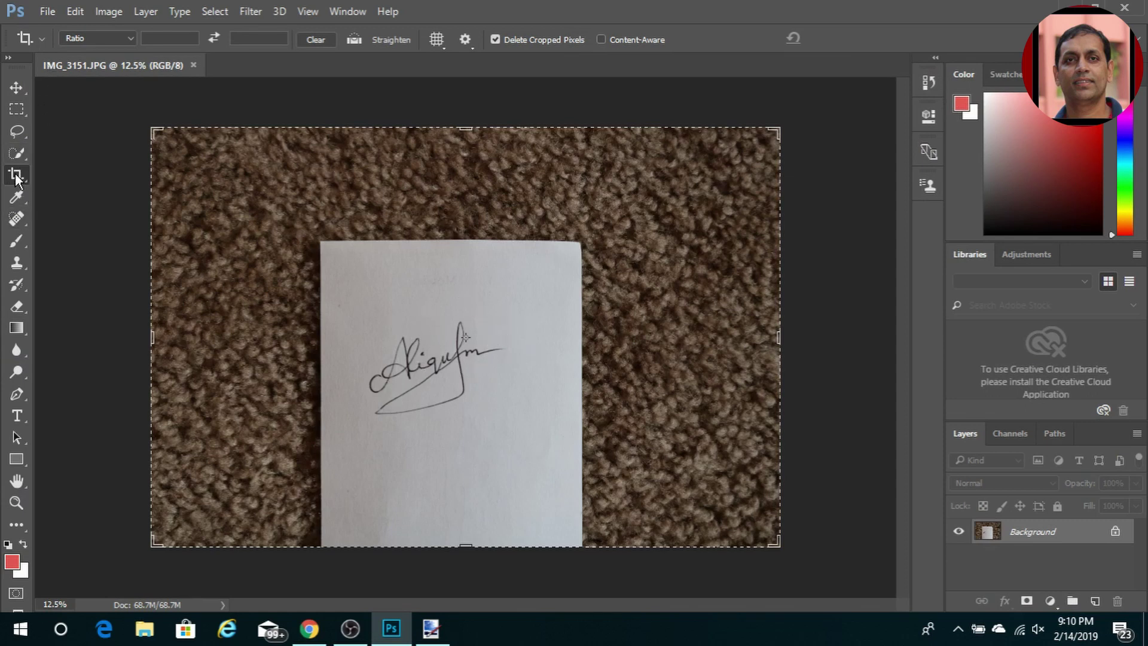
pyautogui.moveTo(155, 337); pyautogui.dragTo(256, 339)
pyautogui.moveTo(461, 128); pyautogui.dragTo(461, 219)
pyautogui.moveTo(671, 332); pyautogui.dragTo(531, 332)
pyautogui.moveTo(466, 463); pyautogui.dragTo(469, 392)
pyautogui.press('Return')
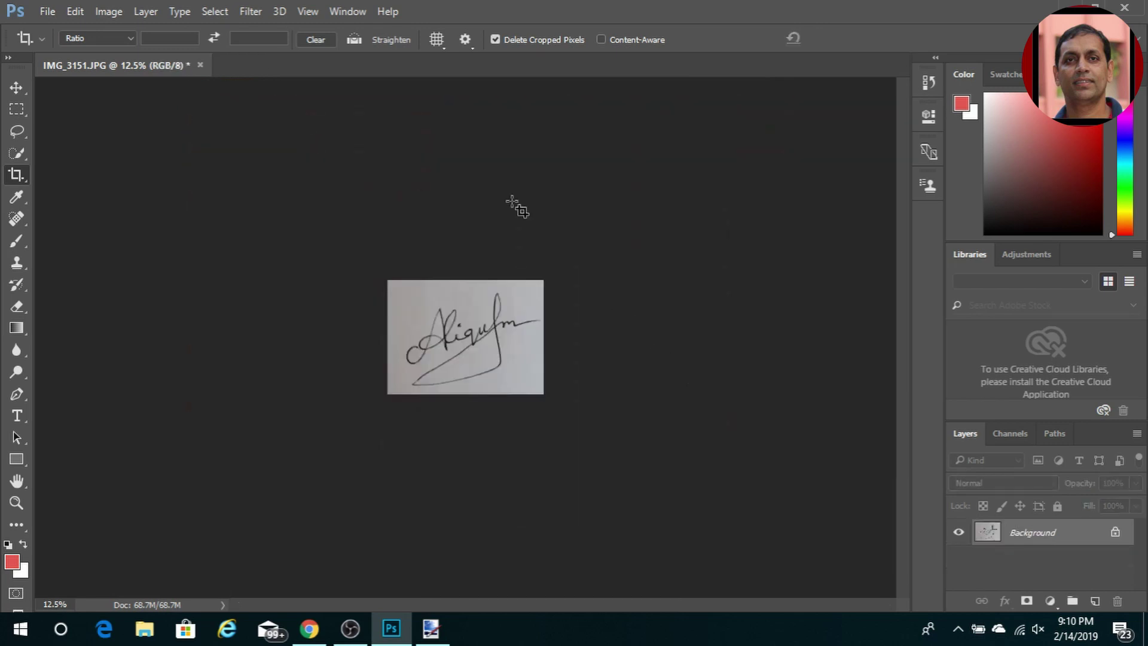
# Select the signature strokes with Color Range set to Shadows, fuzziness 48% and range 74, after trying a range of 134.
pyautogui.click(217, 11)
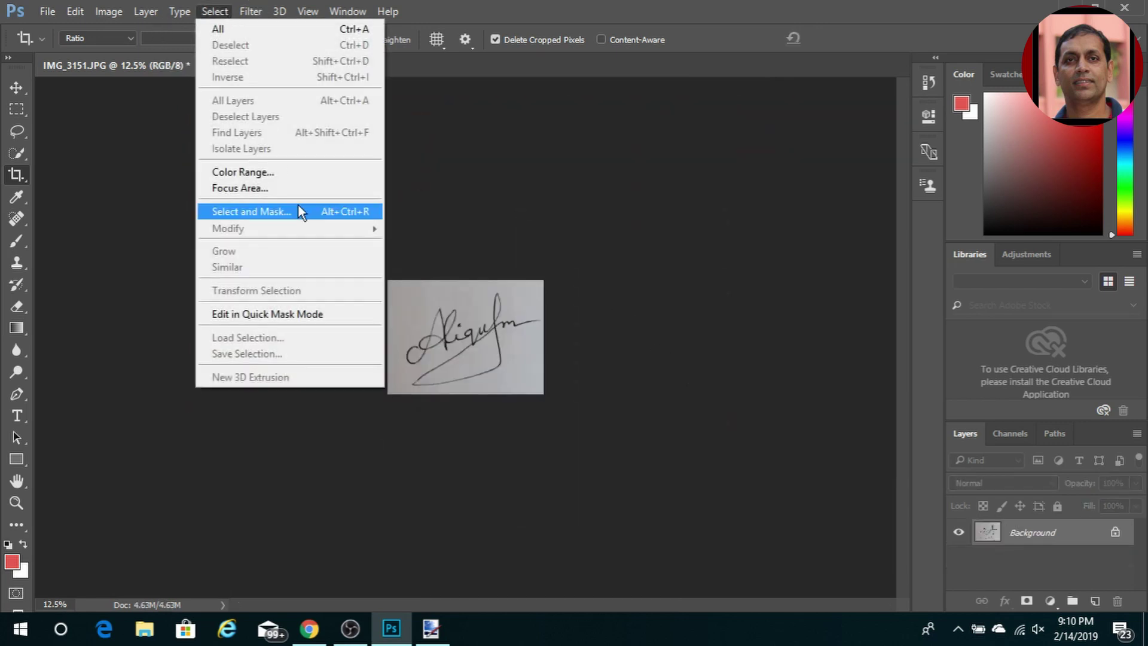
pyautogui.click(274, 172)
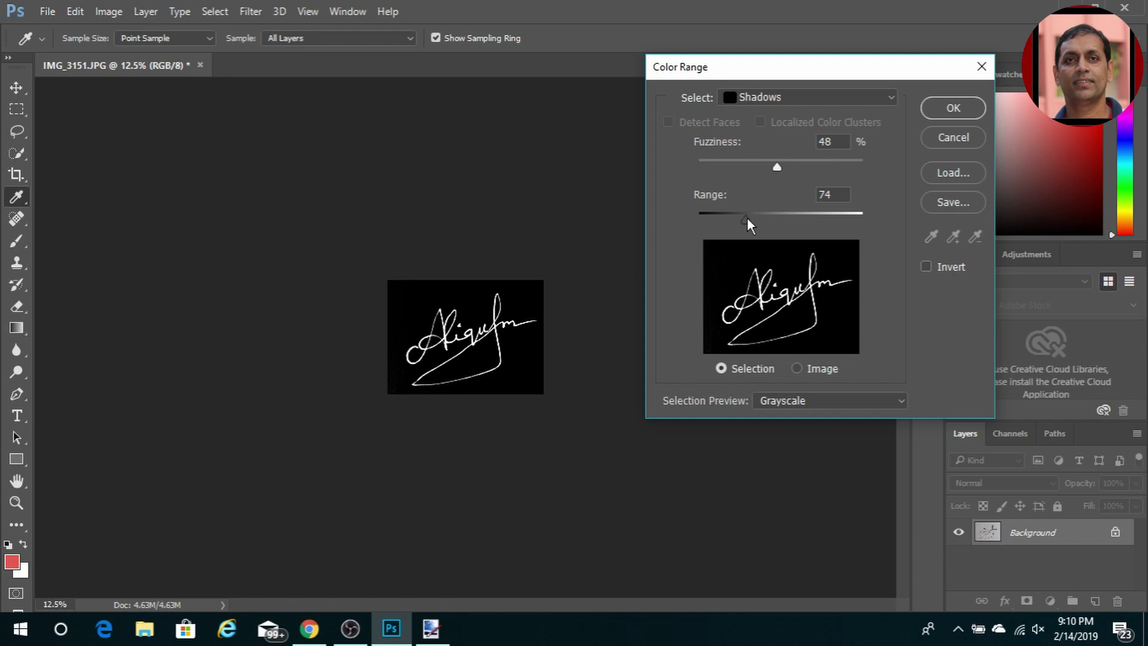
pyautogui.moveTo(746, 221); pyautogui.dragTo(723, 226)
pyautogui.hotkey('ctrl', 'z')
pyautogui.moveTo(744, 222)
pyautogui.mouseDown()
pyautogui.moveTo(700, 229)
pyautogui.moveTo(784, 225)
pyautogui.mouseUp()
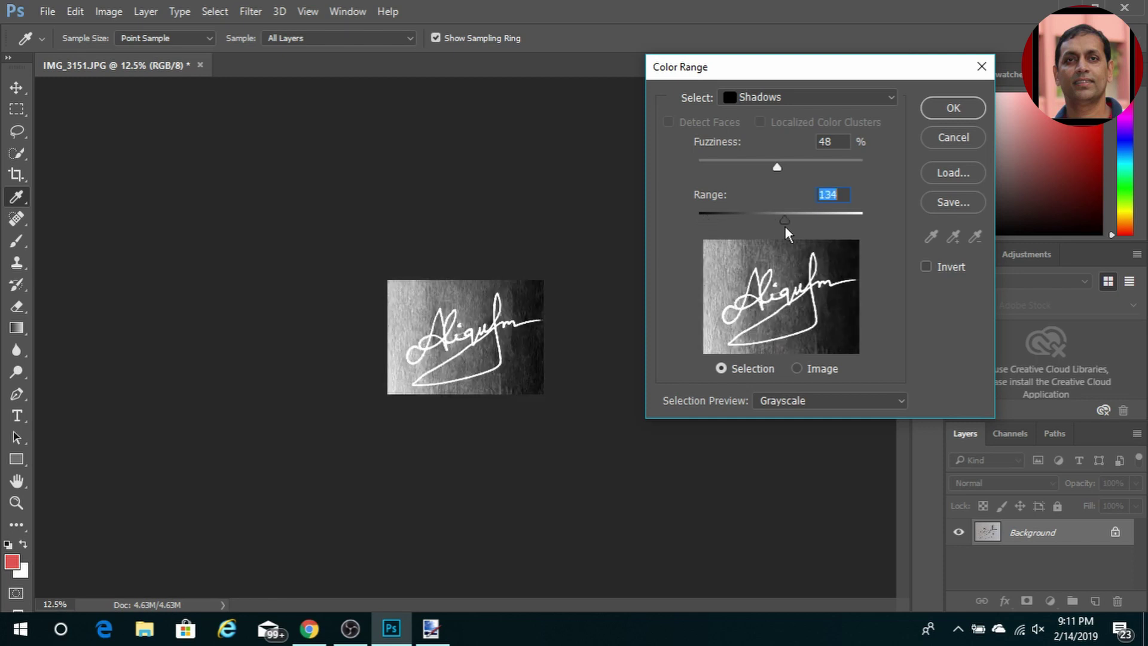
pyautogui.moveTo(785, 225); pyautogui.dragTo(746, 223)
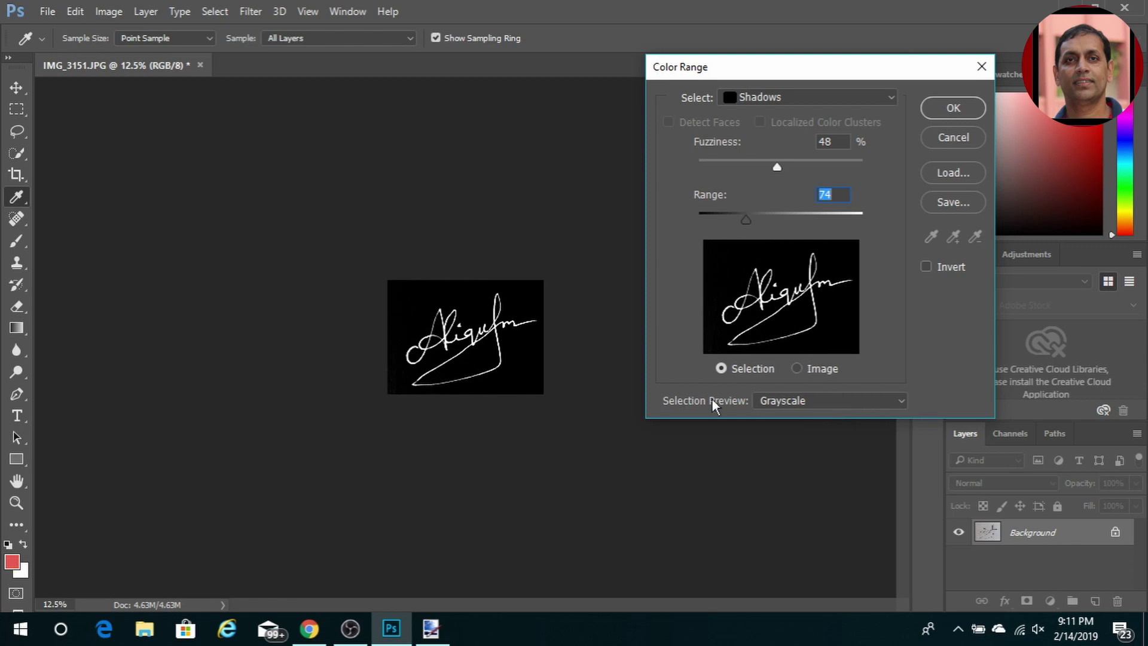
pyautogui.click(953, 107)
pyautogui.press('c')
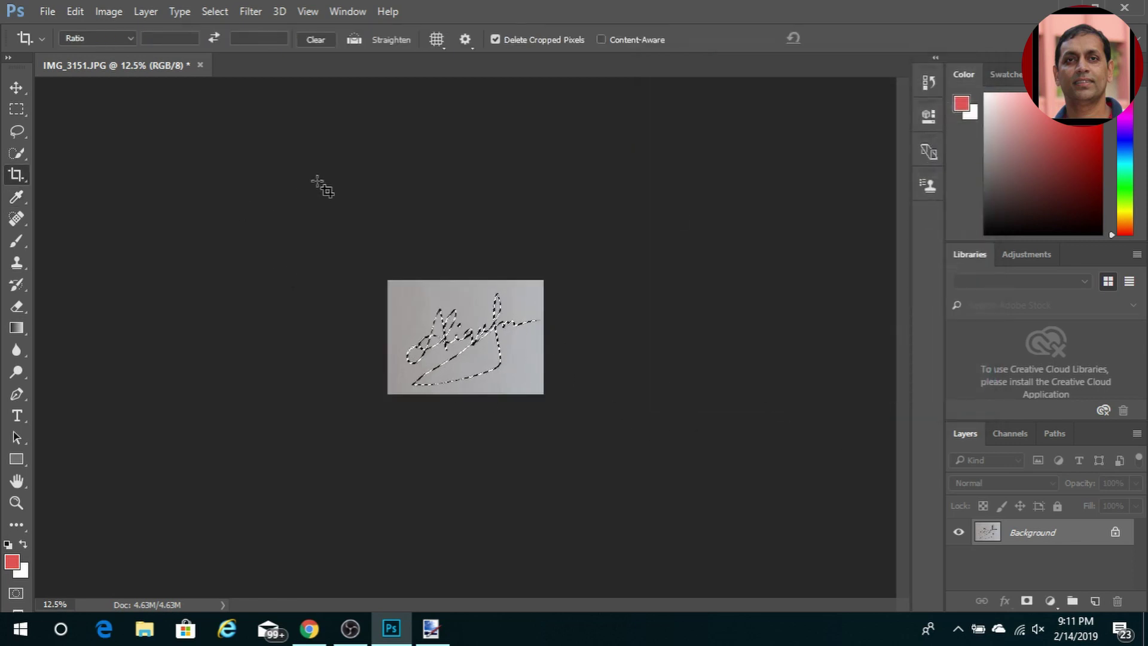
# Add a solid color fill layer over the selected signature strokes in bright red, f60808.
pyautogui.click(143, 13)
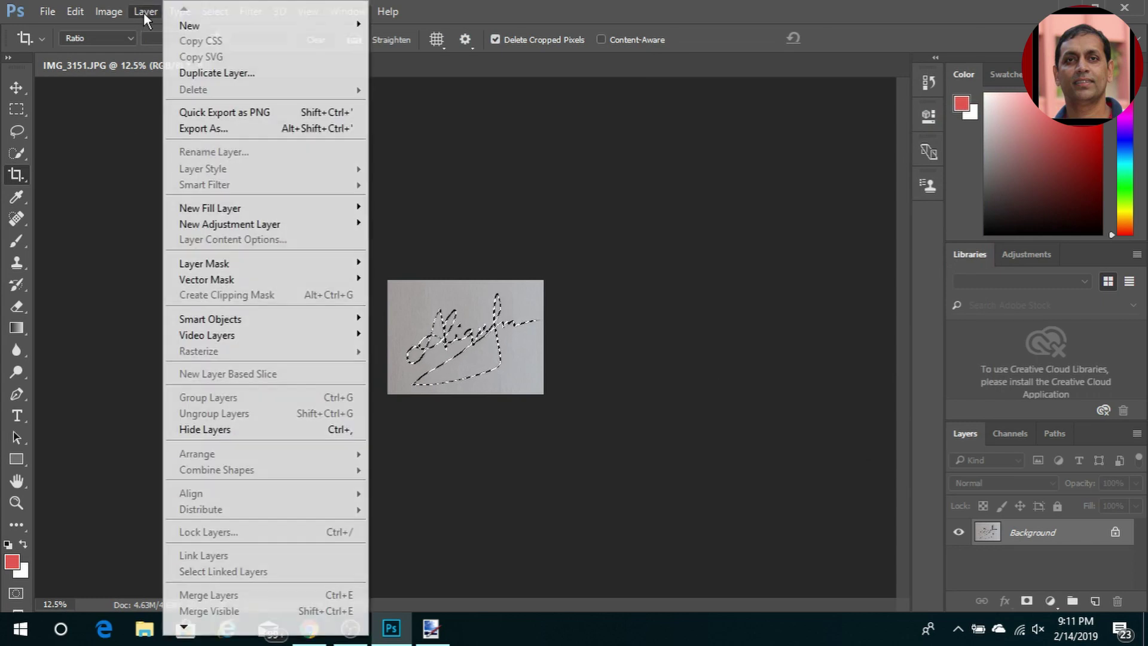
pyautogui.moveTo(285, 207)
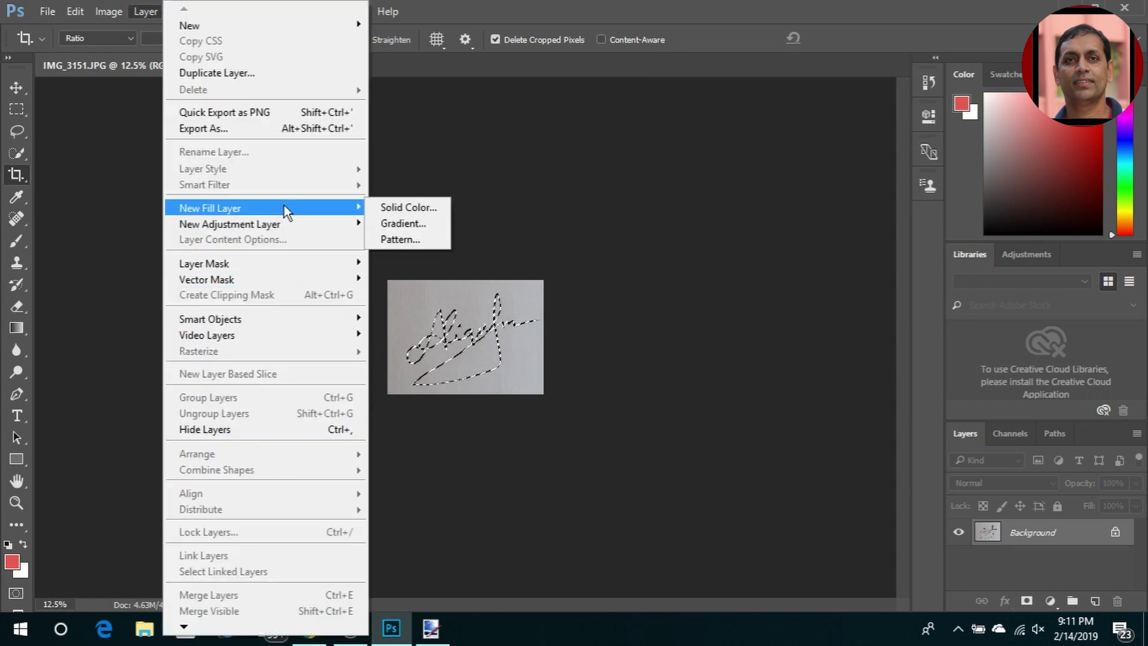
pyautogui.click(424, 203)
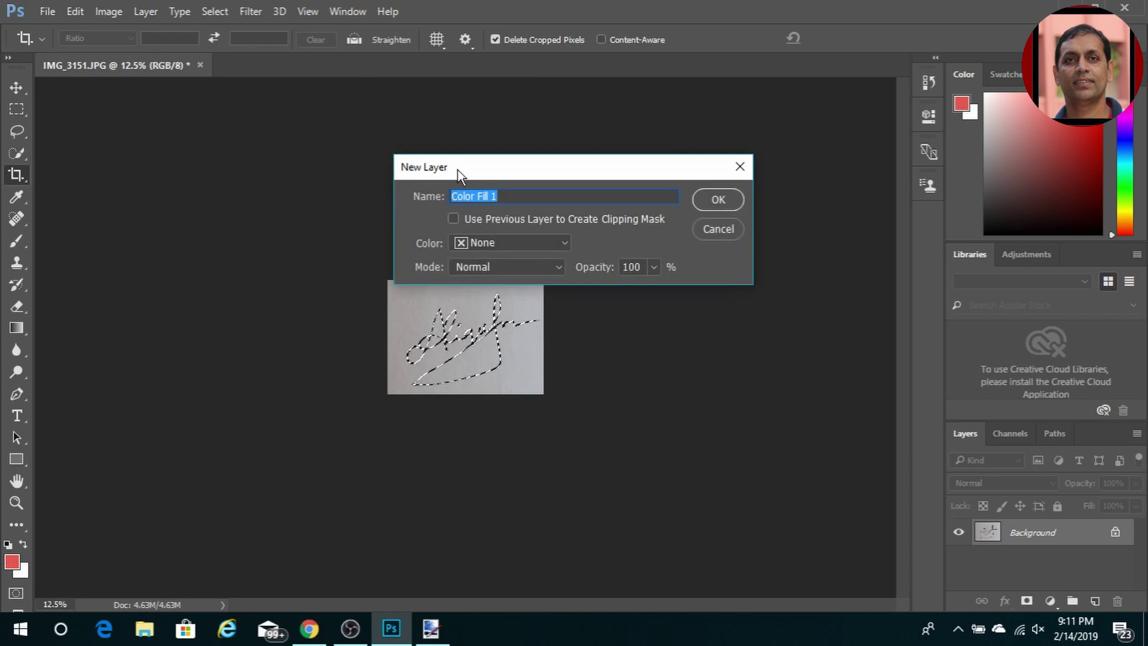
pyautogui.click(709, 195)
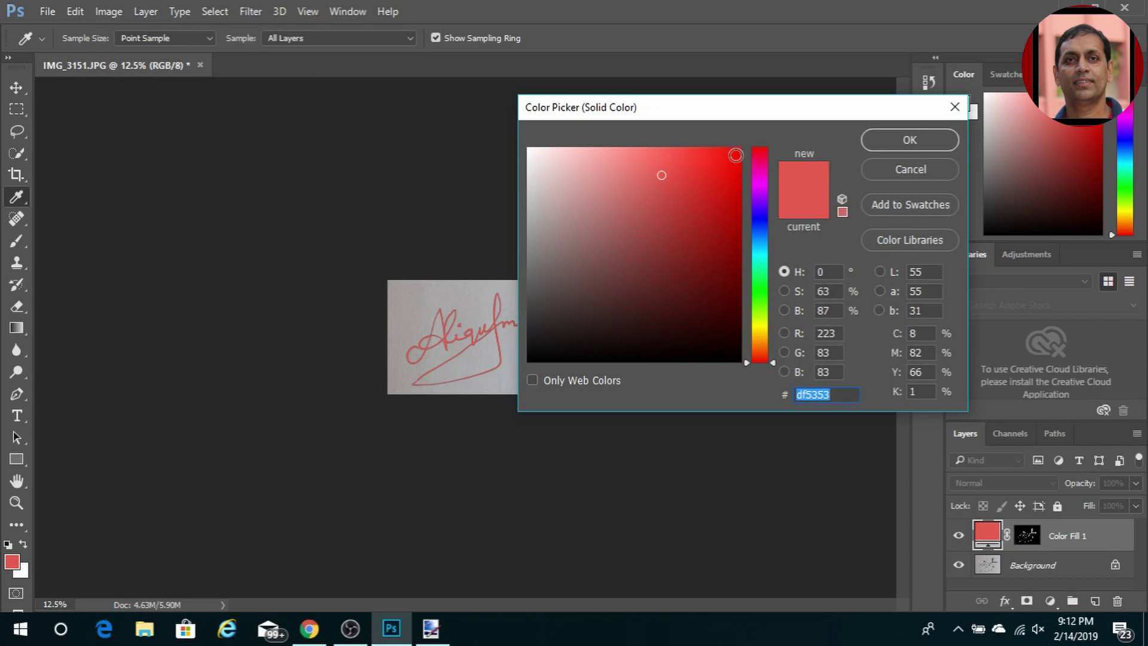
pyautogui.click(735, 156)
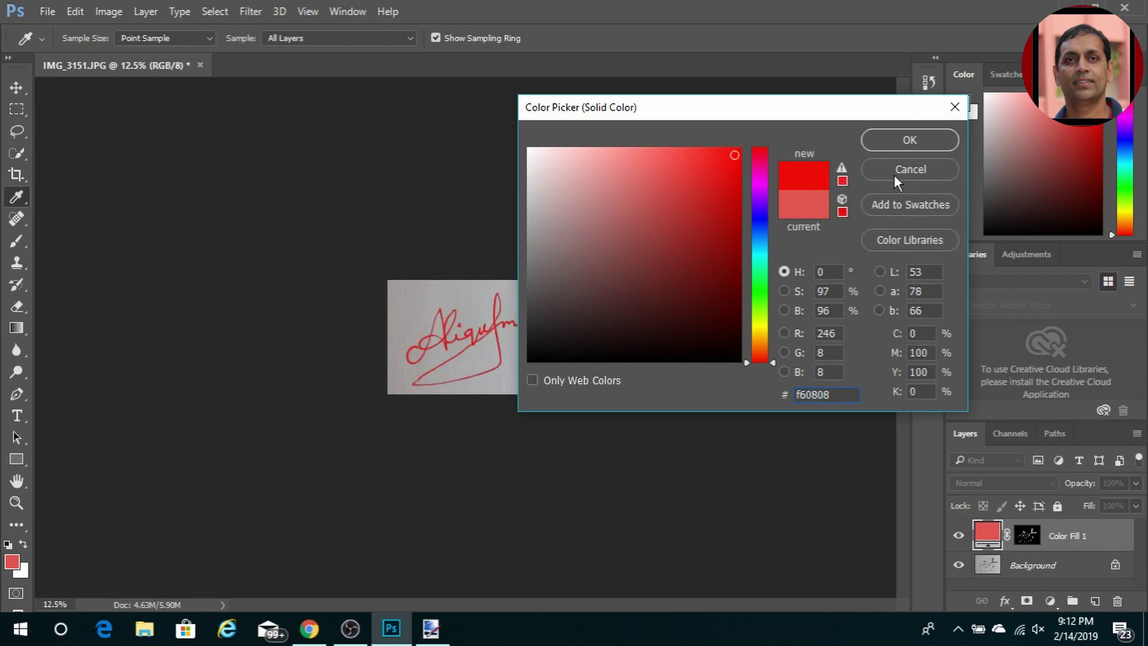
pyautogui.click(922, 136)
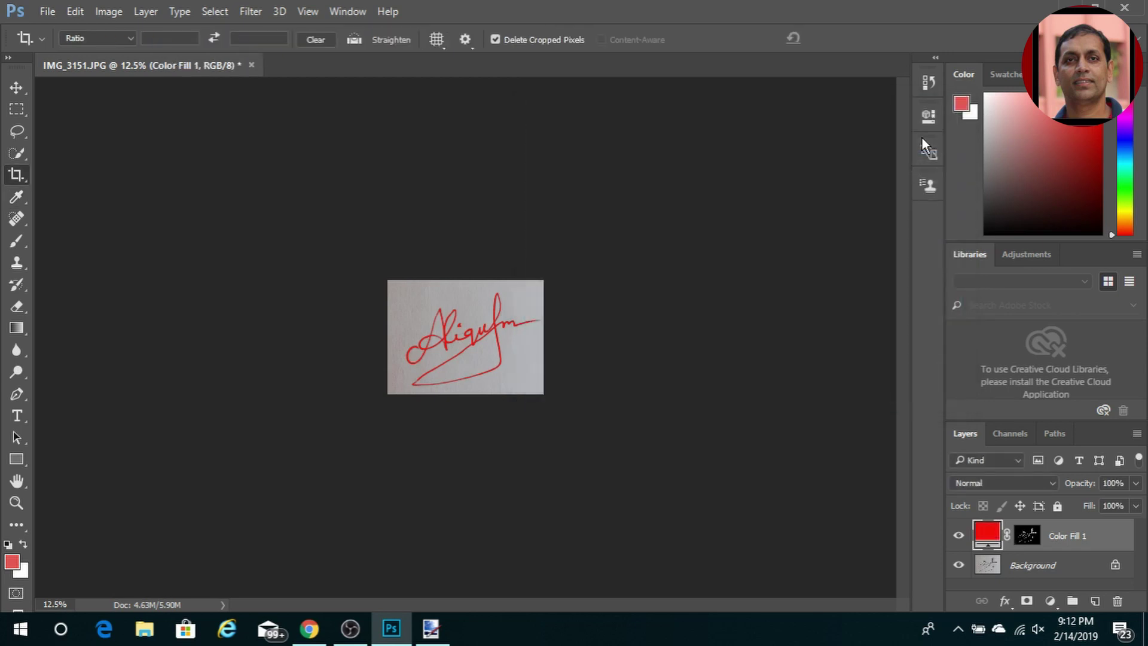
# Delete the Background layer, leaving only the red signature's fill layer.
pyautogui.rightClick(1031, 567)
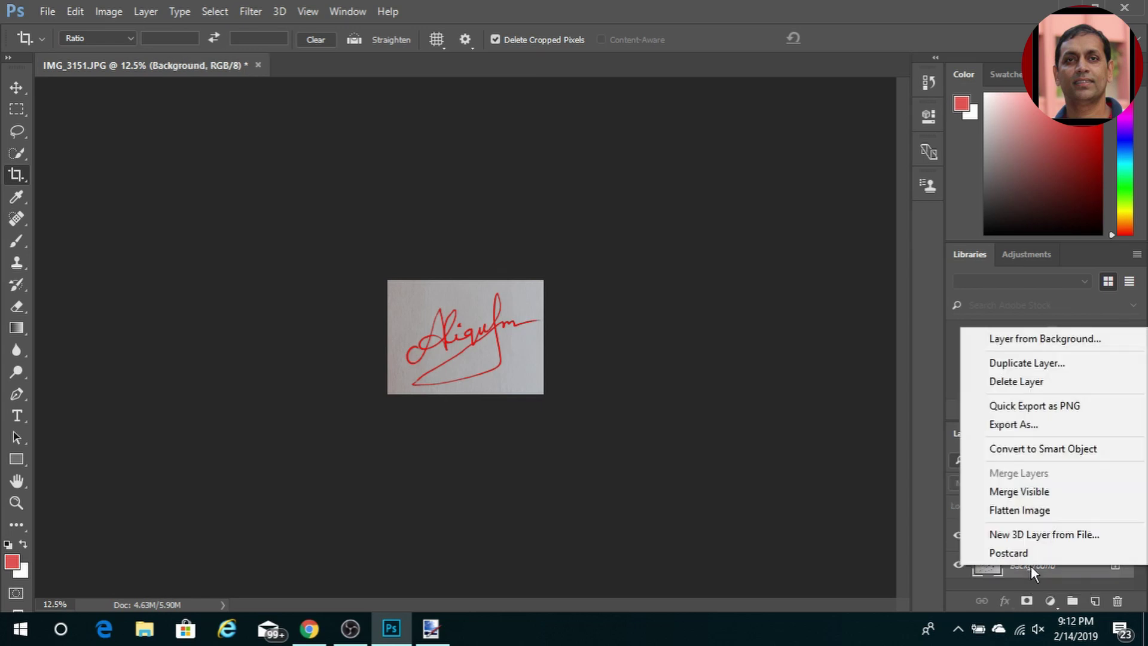
pyautogui.click(1067, 384)
pyautogui.click(556, 240)
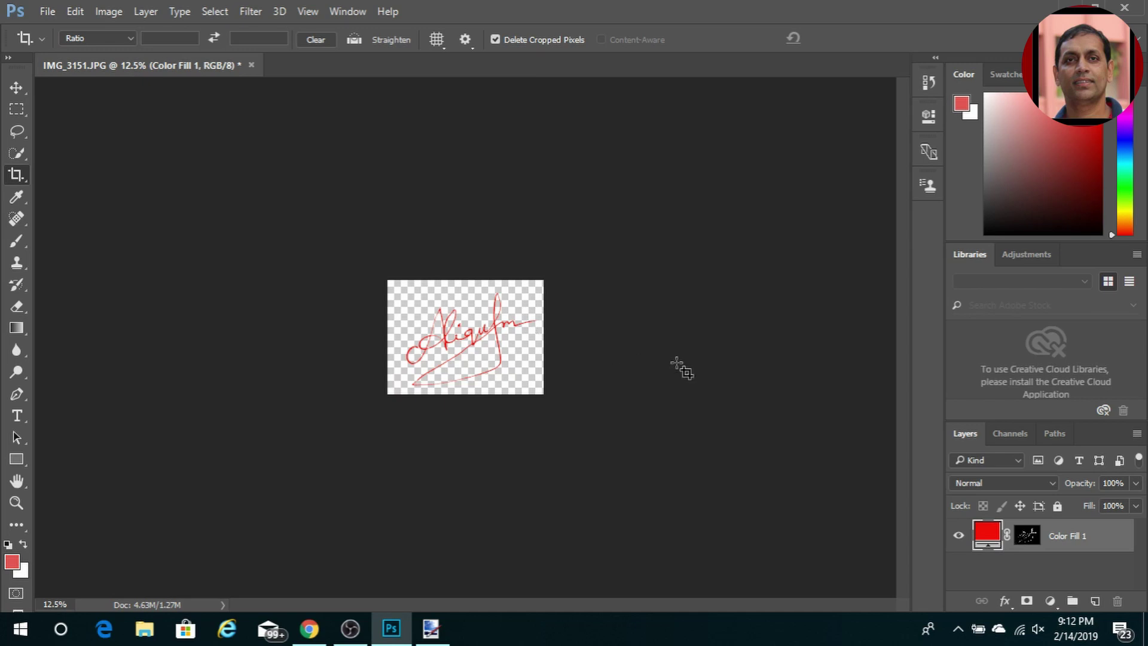
# Export the red signature as a PNG named signature_redp.png in the Tutorial folder.
pyautogui.click(43, 12)
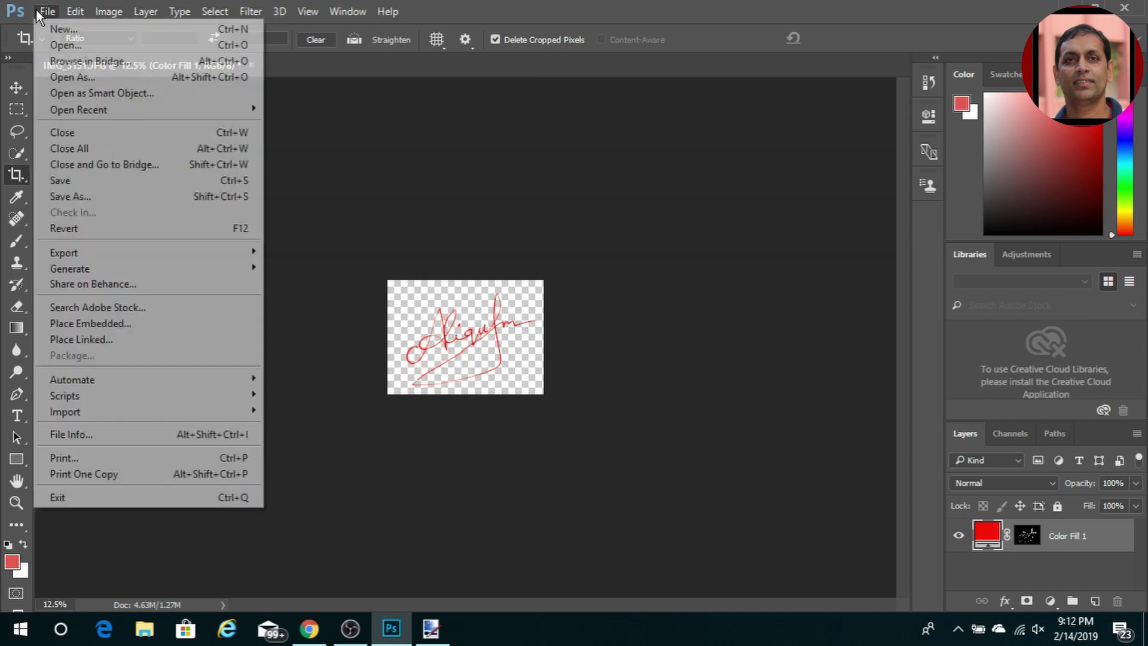
pyautogui.moveTo(157, 252)
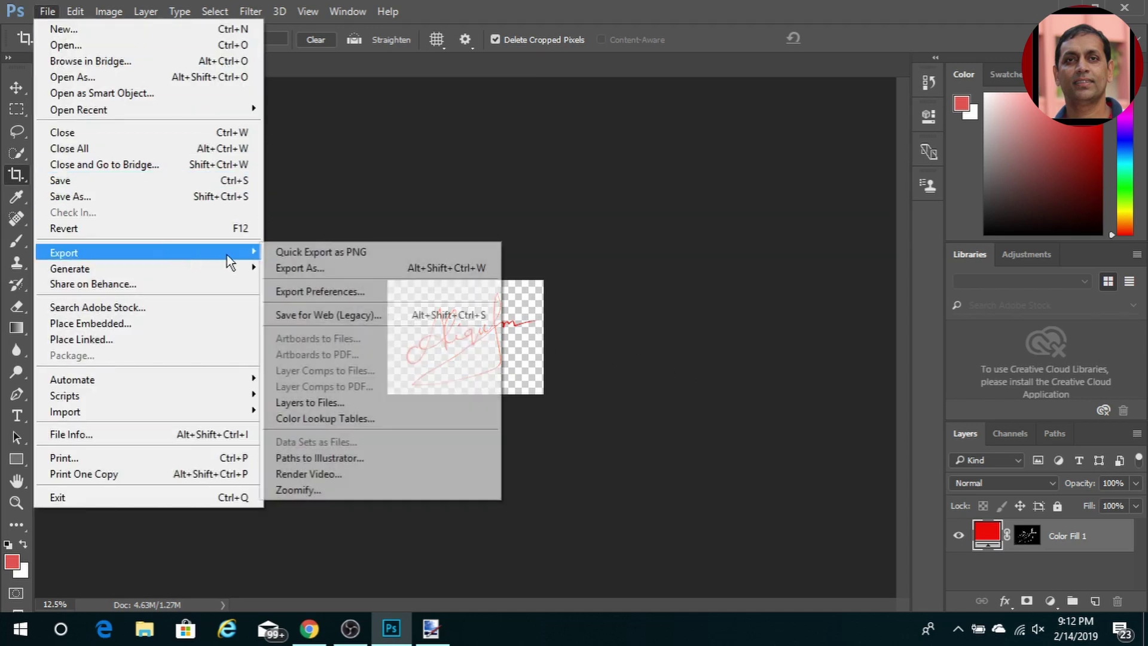
pyautogui.click(339, 253)
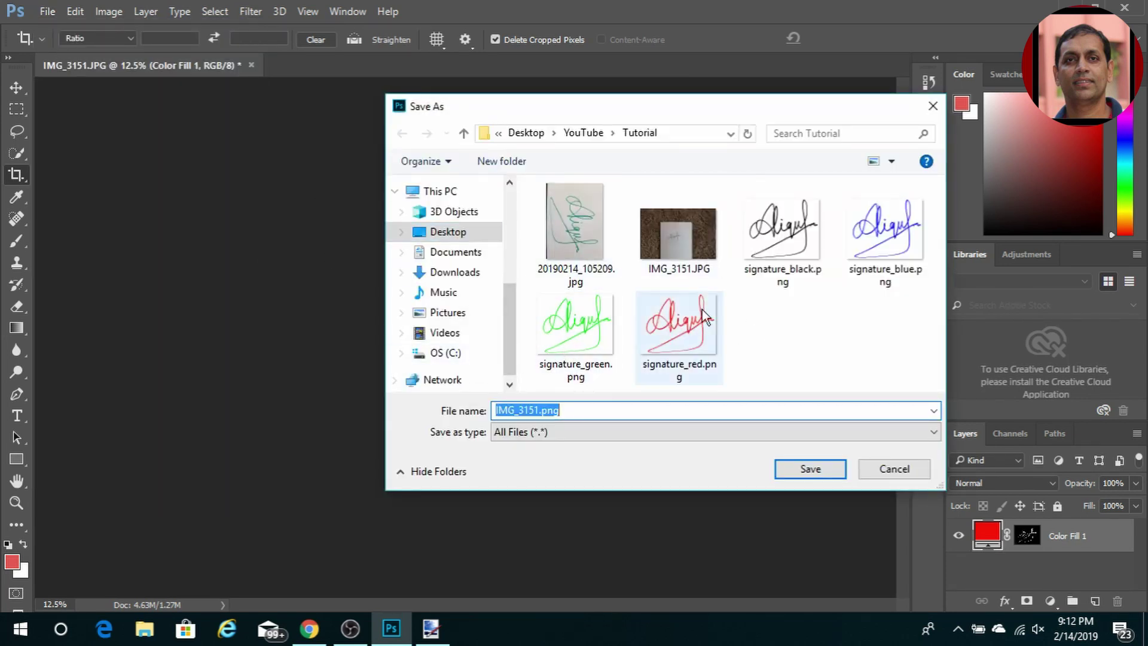
pyautogui.moveTo(690, 105); pyautogui.dragTo(539, 163)
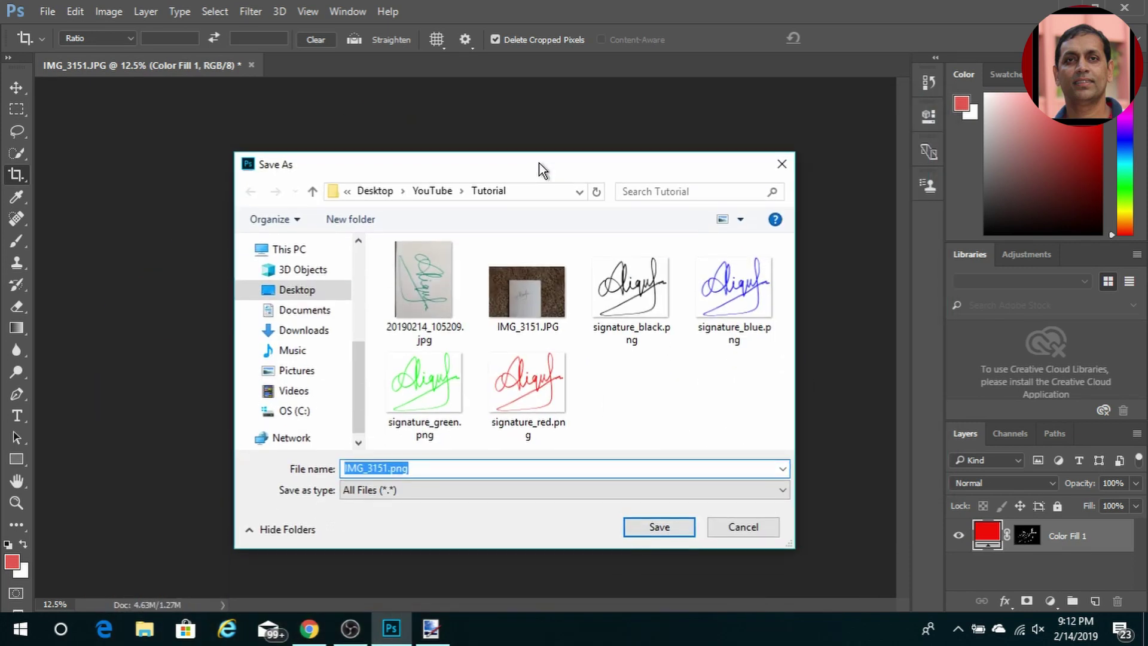
pyautogui.click(539, 407)
pyautogui.click(407, 470)
pyautogui.doubleClick(406, 469)
pyautogui.click(406, 469)
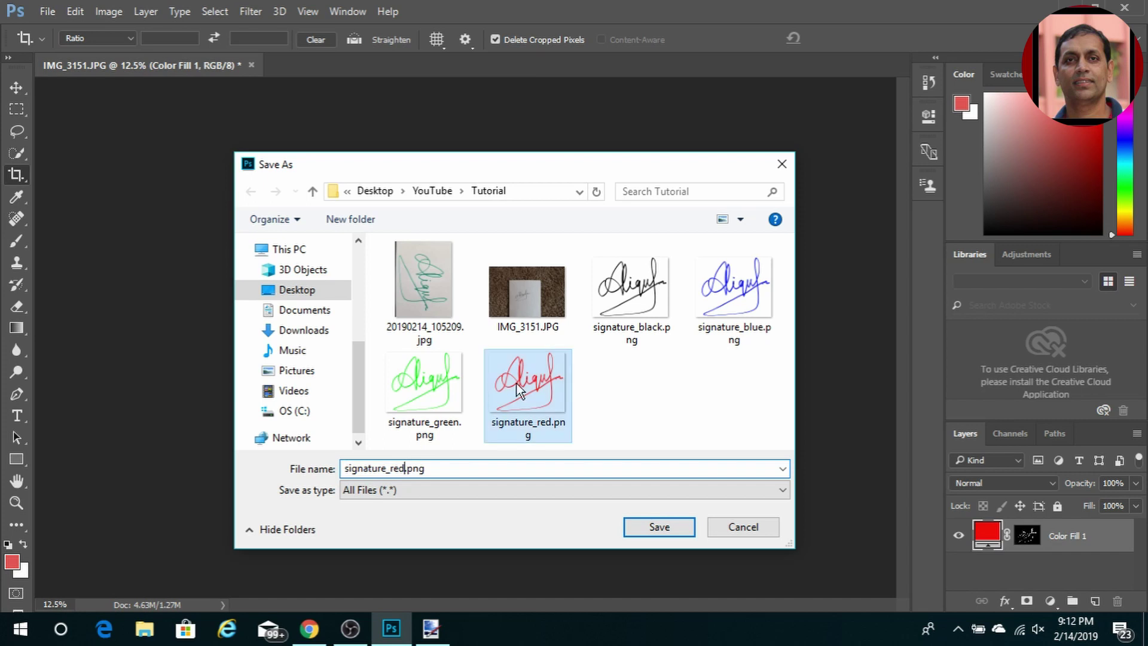
pyautogui.write('p')
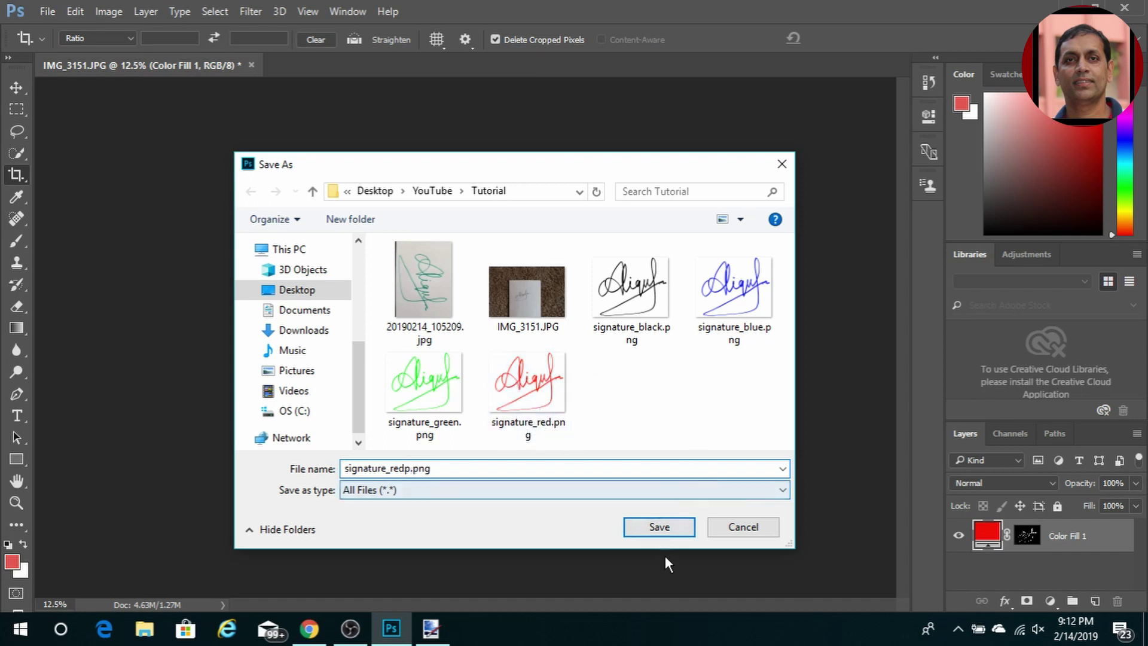
pyautogui.click(669, 529)
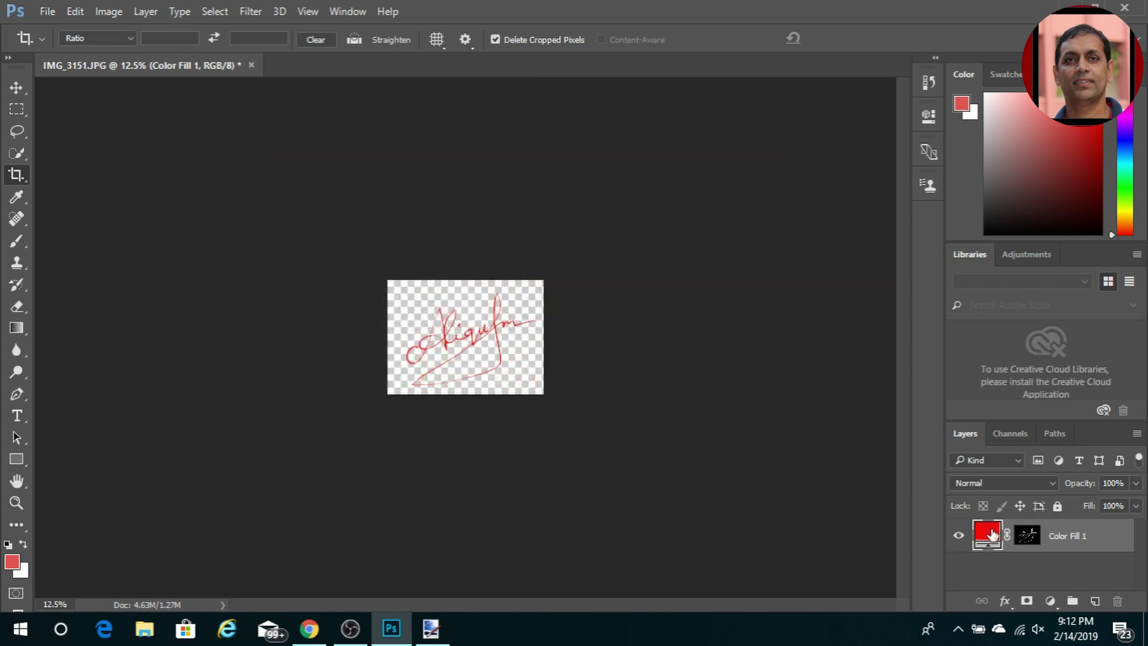
# Change the signature's color fill layer to bright green, 13f608.
pyautogui.doubleClick(988, 534)
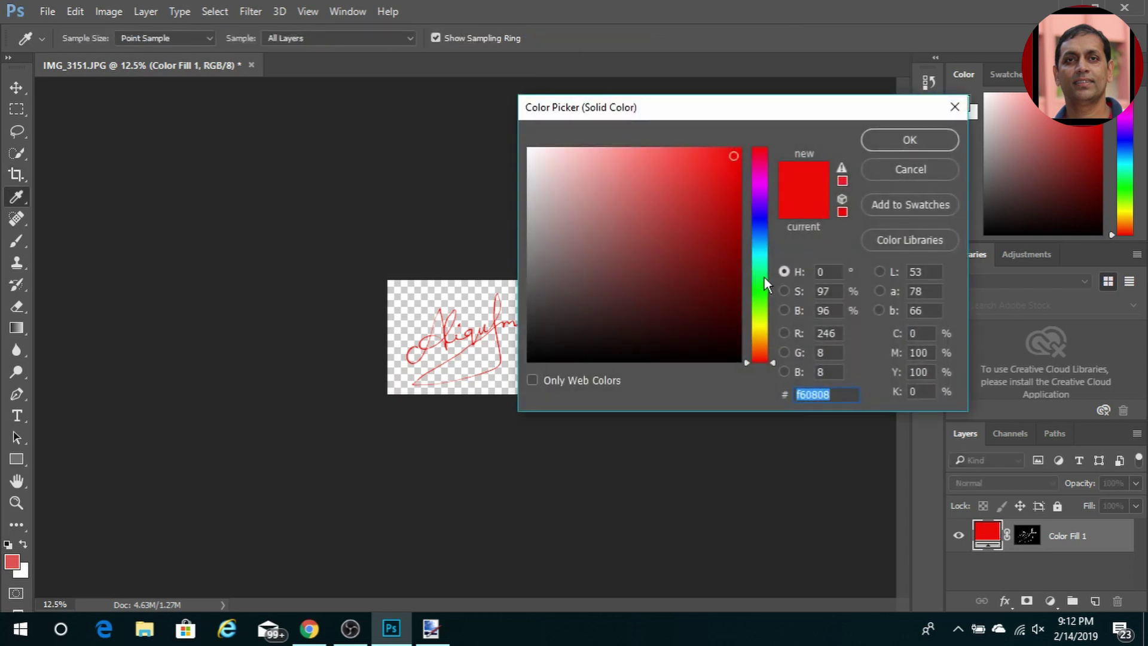
pyautogui.click(761, 293)
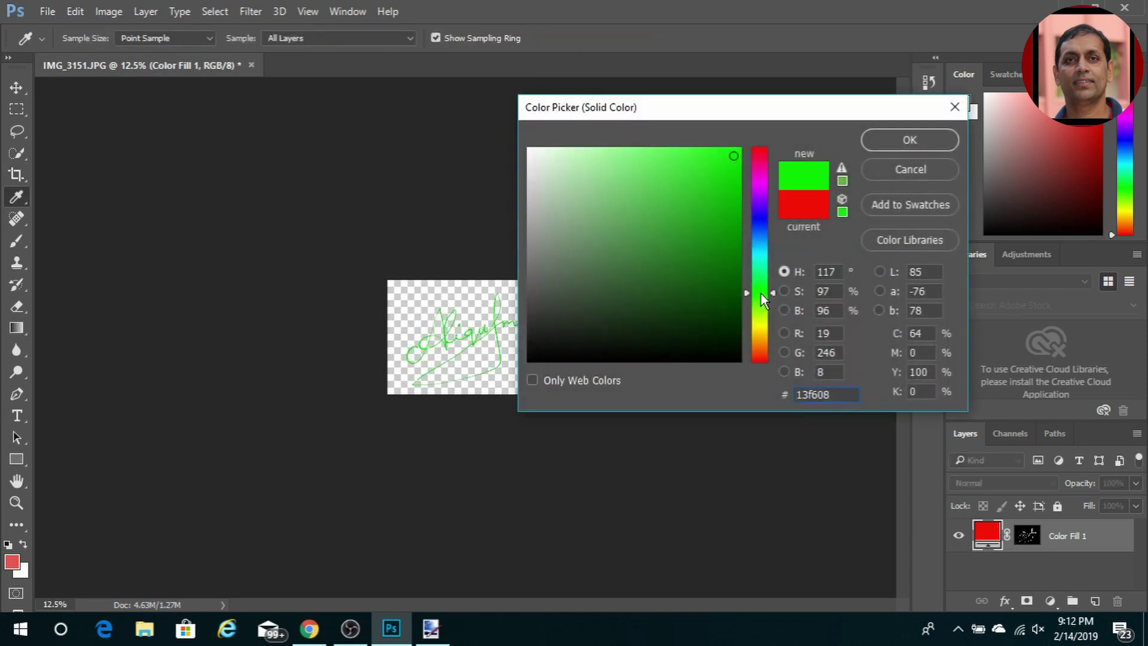
pyautogui.click(909, 138)
# Export the green signature as a PNG named signature_greenp.png in the Tutorial folder.
pyautogui.click(48, 12)
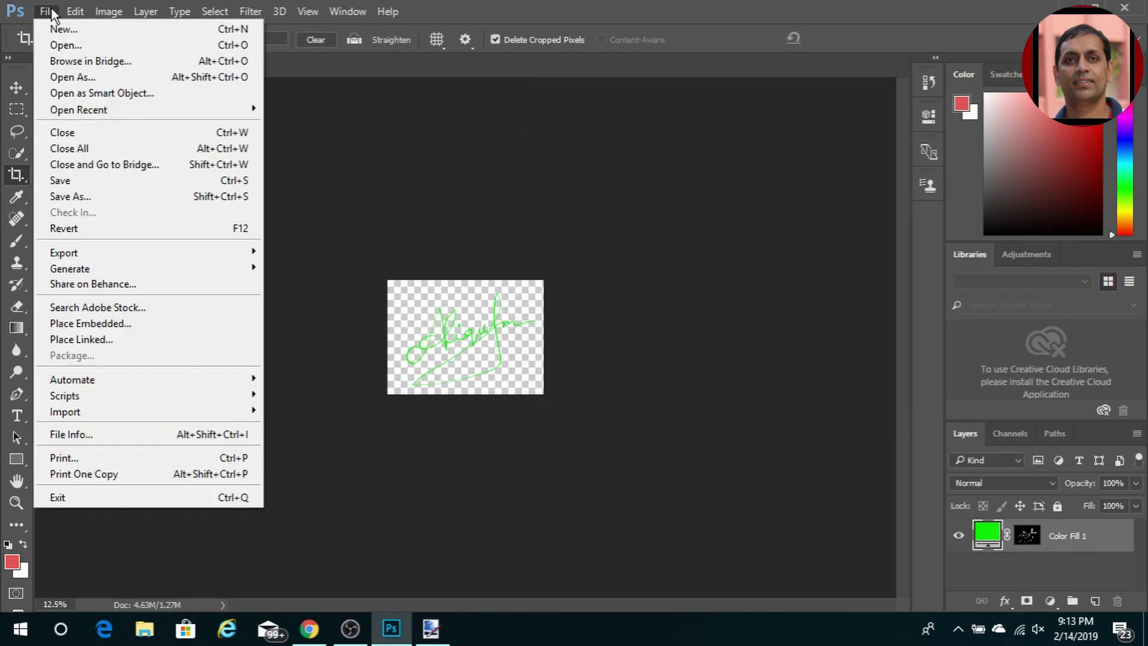
pyautogui.moveTo(189, 246)
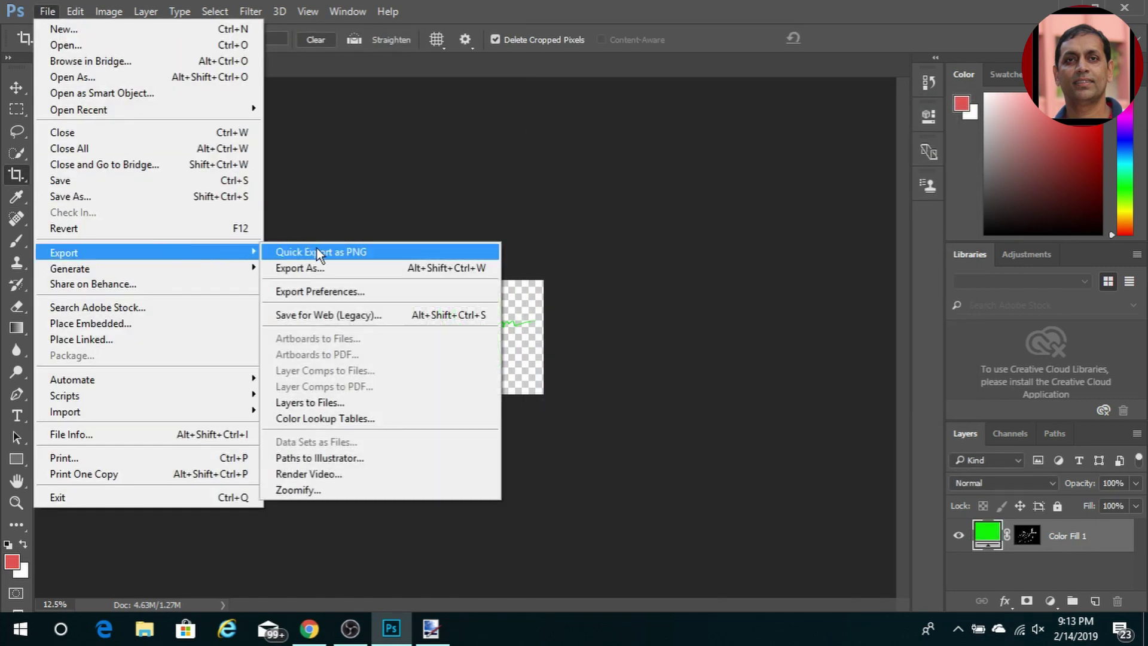
pyautogui.click(325, 251)
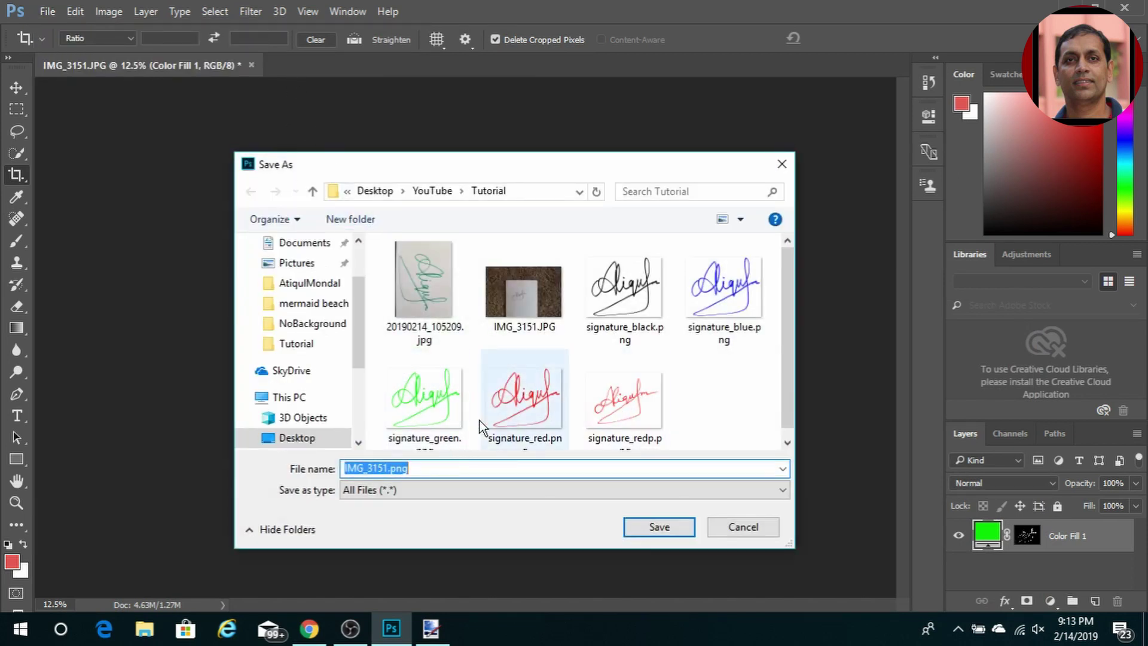
pyautogui.click(437, 397)
pyautogui.click(417, 469)
pyautogui.click(417, 468)
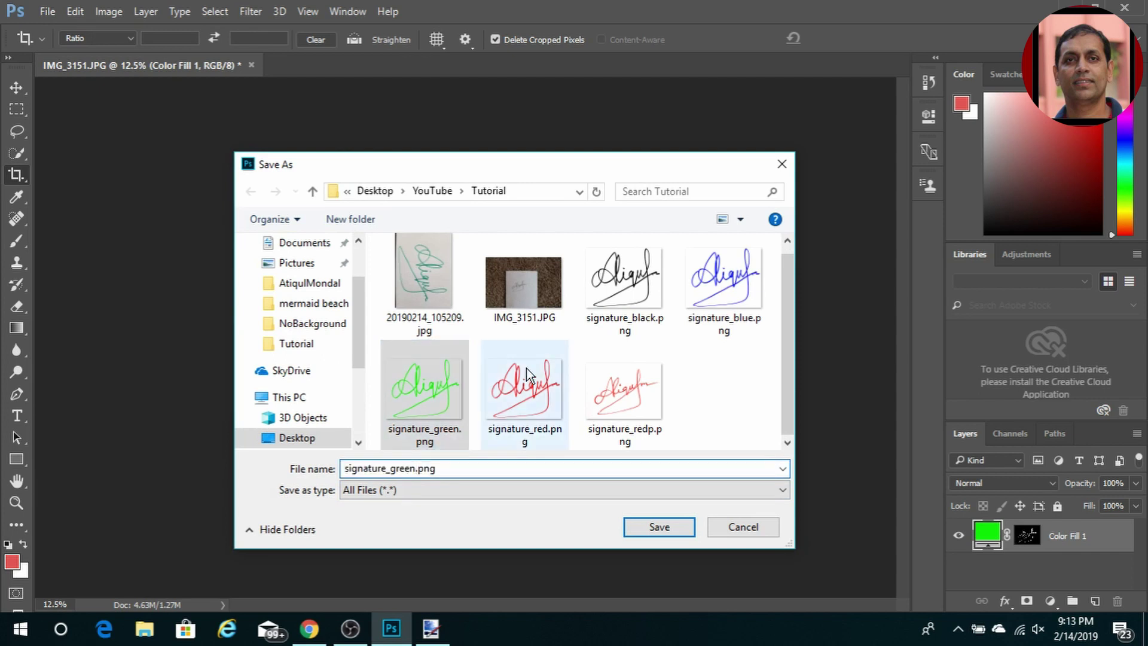
pyautogui.write('p')
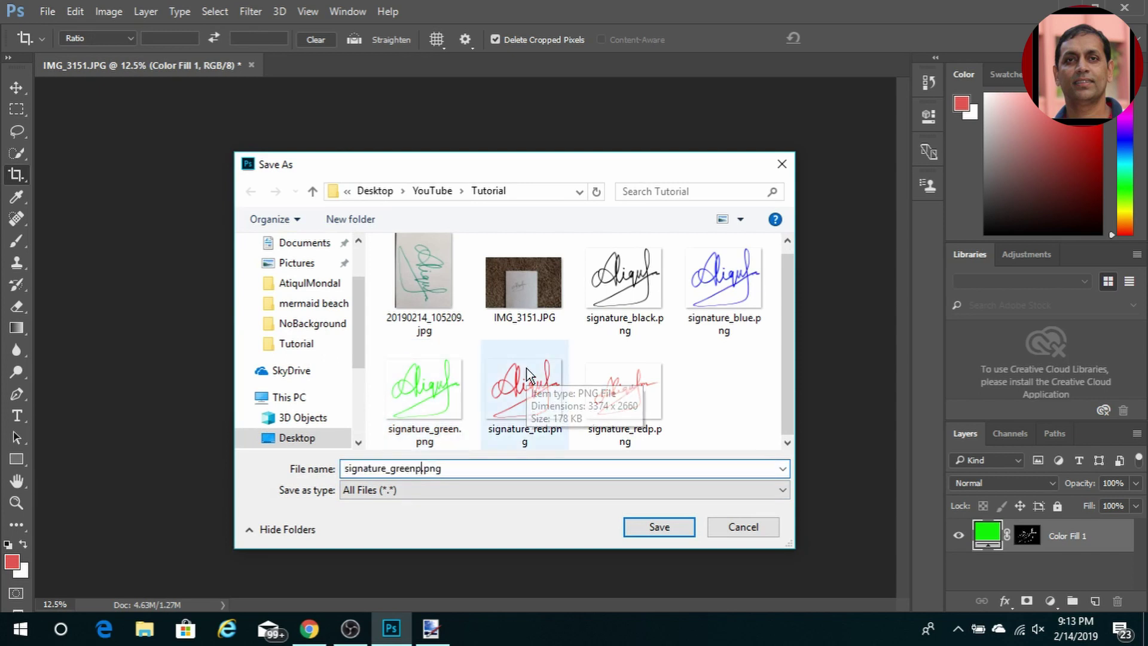
pyautogui.click(676, 530)
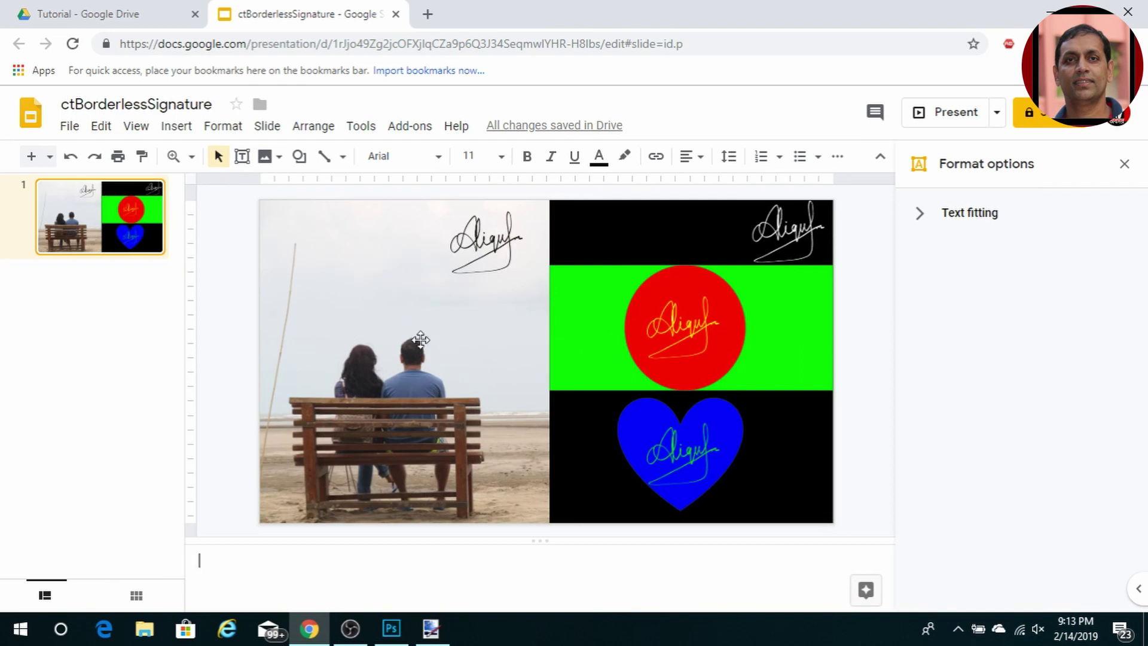
# Switch to the ctBorderlessSignature presentation in Google Slides and insert signature_greenp.png from the computer onto the slide.
pyautogui.click(175, 127)
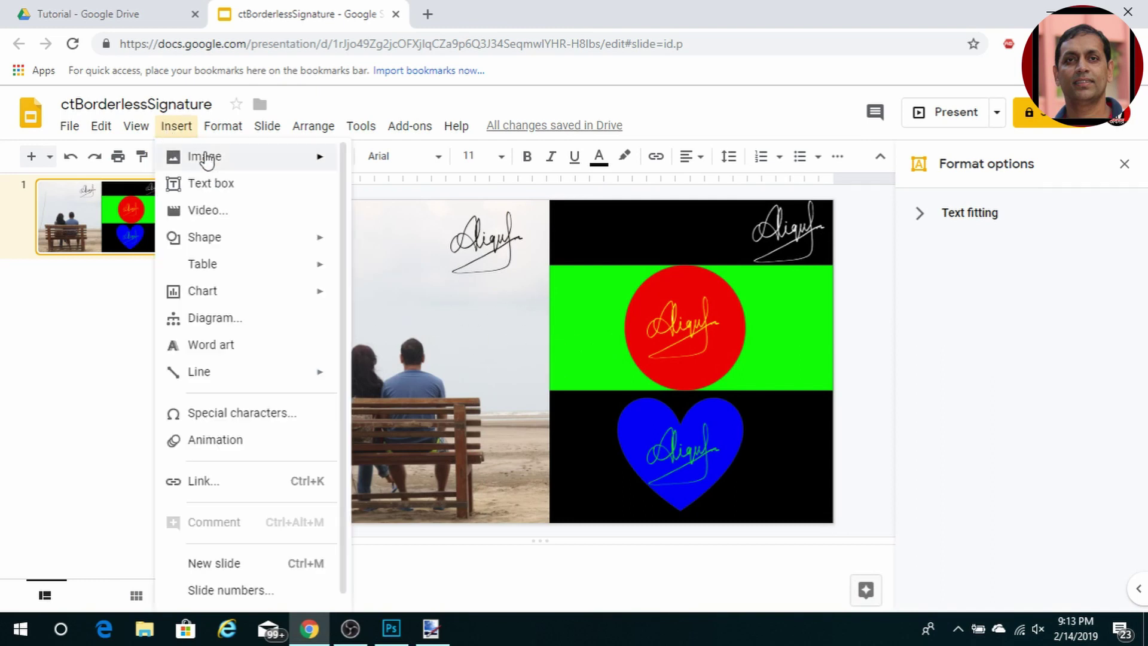
pyautogui.moveTo(217, 158)
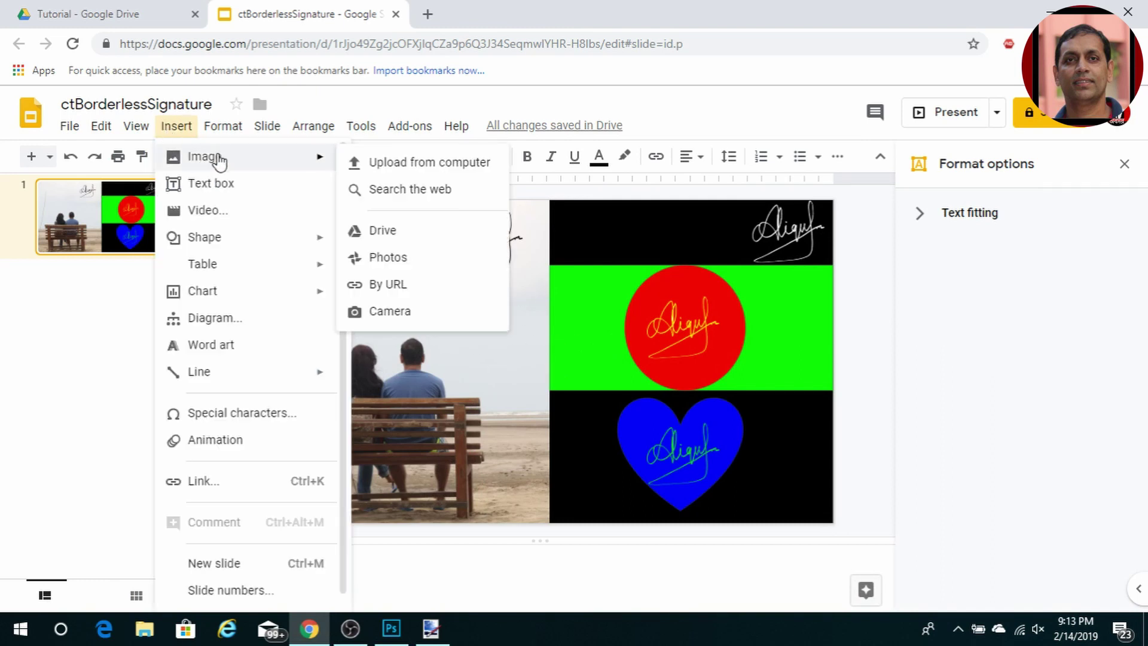
pyautogui.click(444, 165)
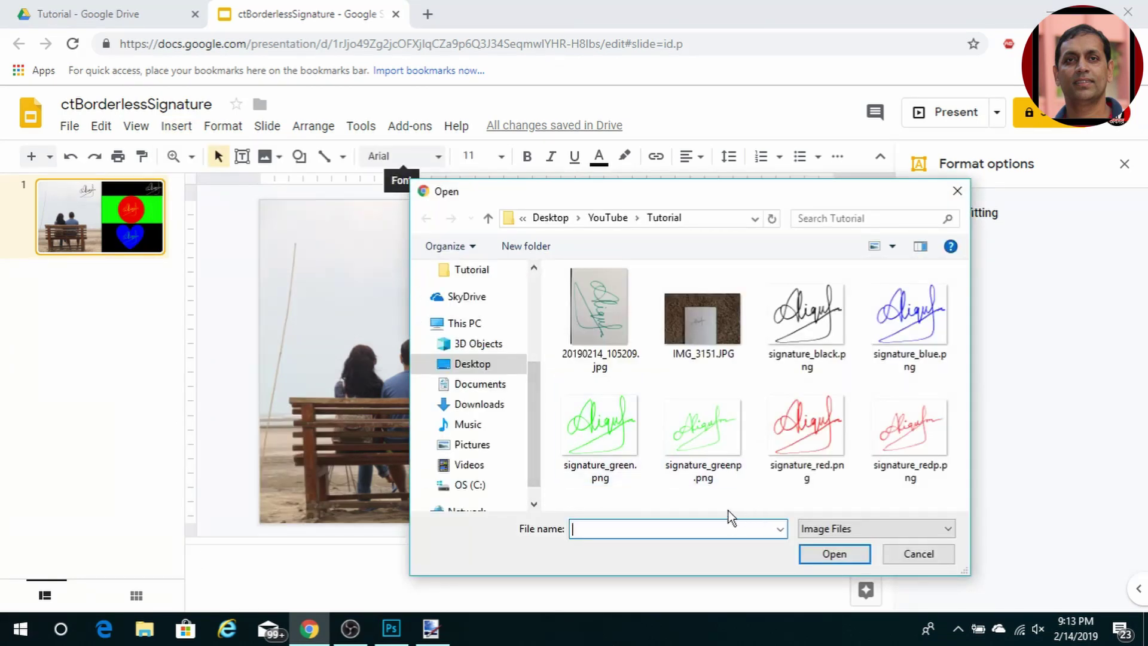
pyautogui.click(708, 422)
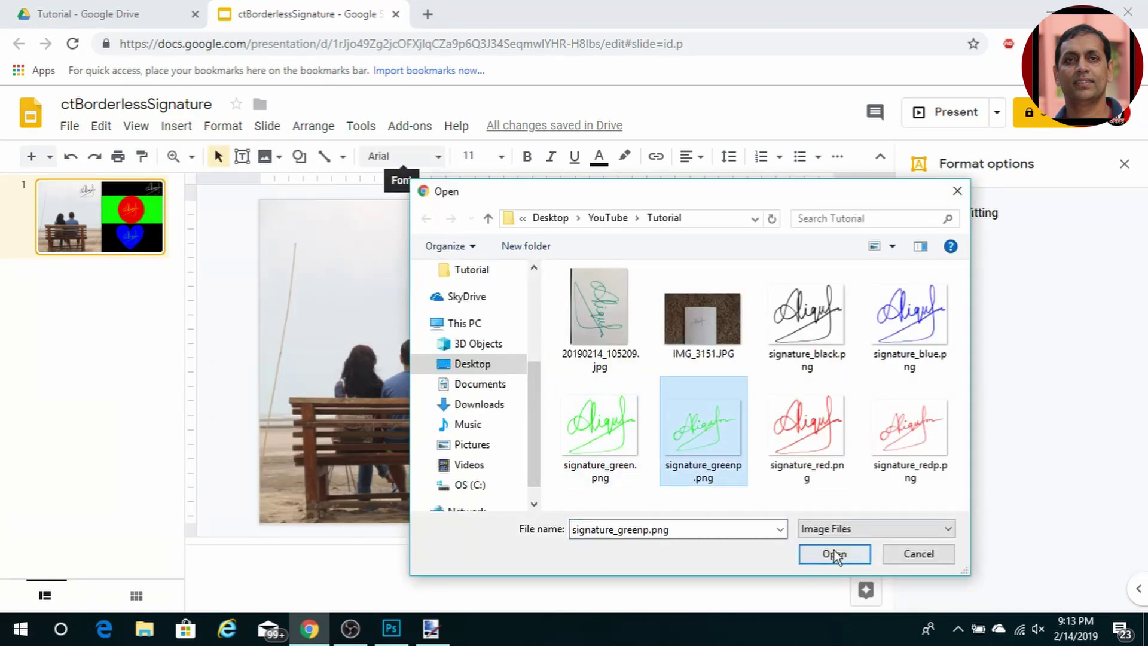
pyautogui.click(834, 554)
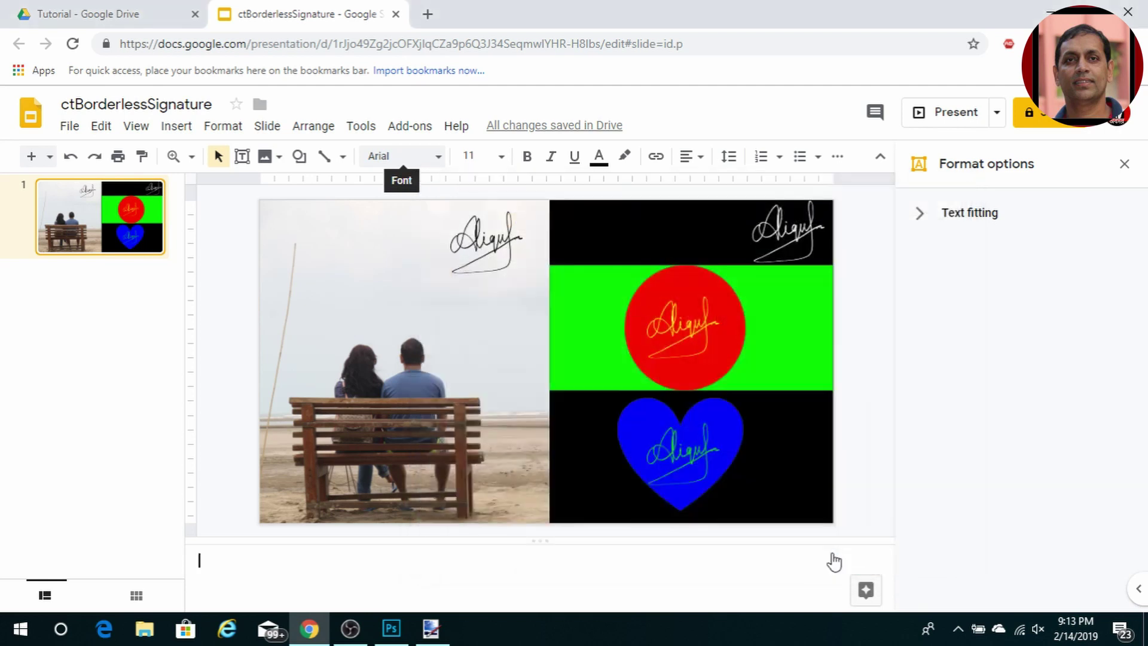